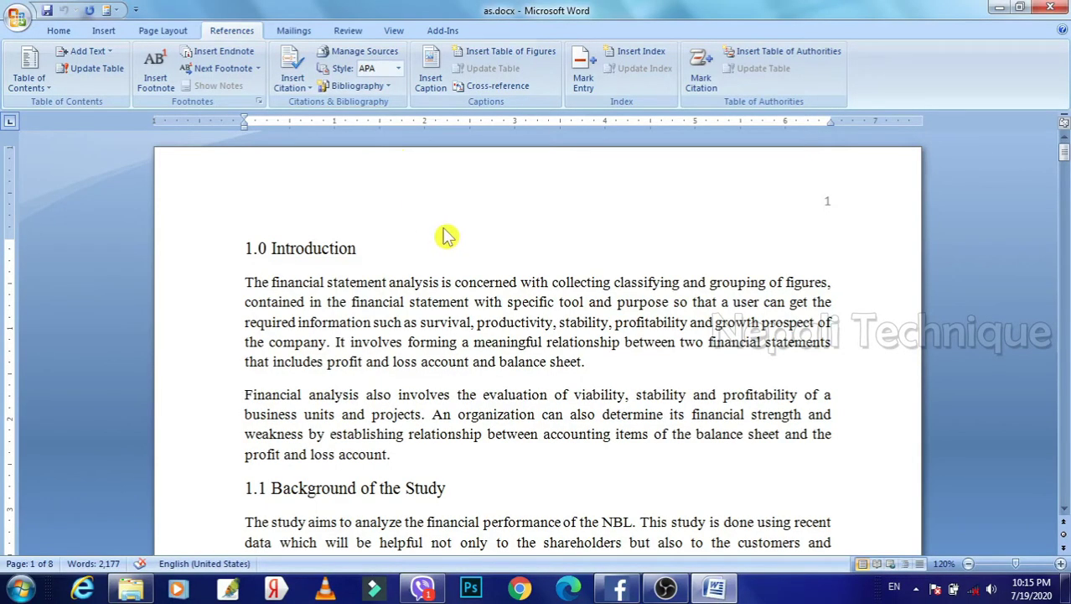
# - Scroll through the report and put the cursor after 'management.'
pyautogui.scroll(-1, 445, 235)
pyautogui.scroll(-2, 453, 233)
pyautogui.scroll(-6, 455, 235)
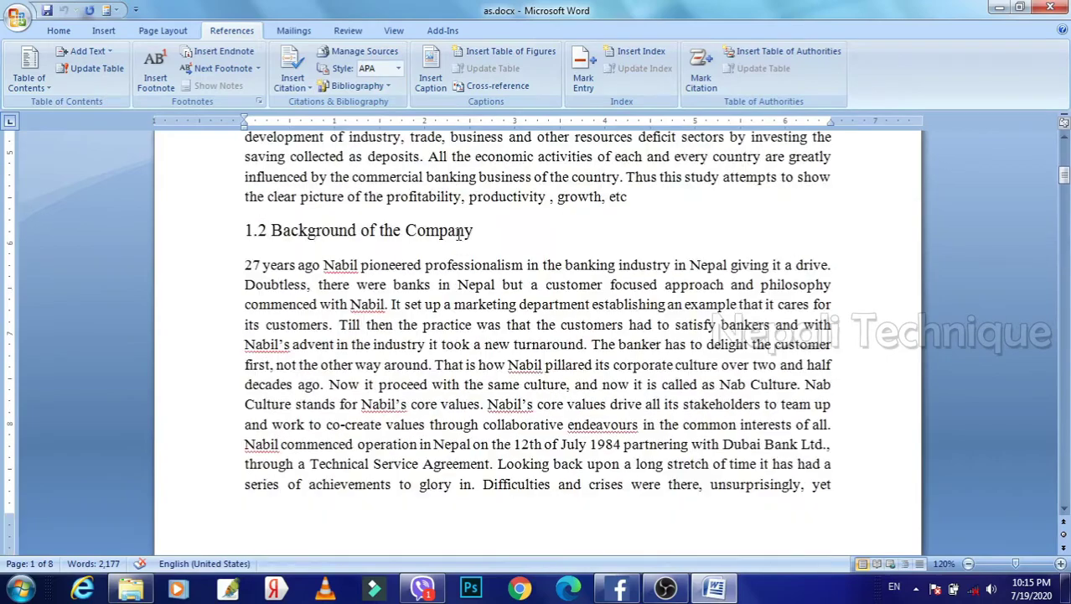
pyautogui.scroll(-1, 457, 236)
pyautogui.scroll(3, 460, 237)
pyautogui.scroll(2, 462, 237)
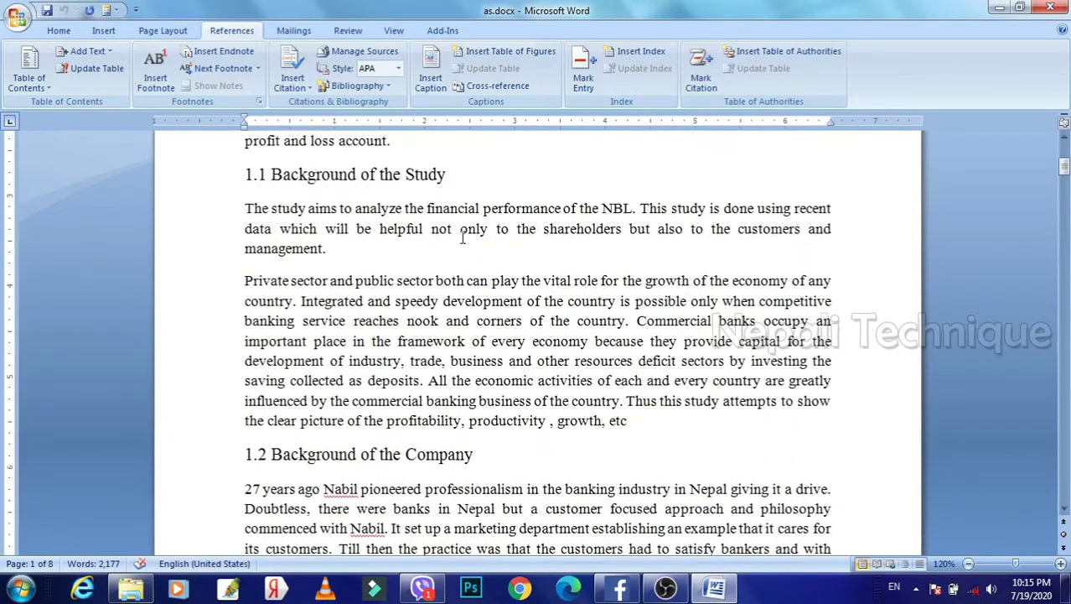
pyautogui.scroll(4, 463, 237)
pyautogui.scroll(2, 464, 237)
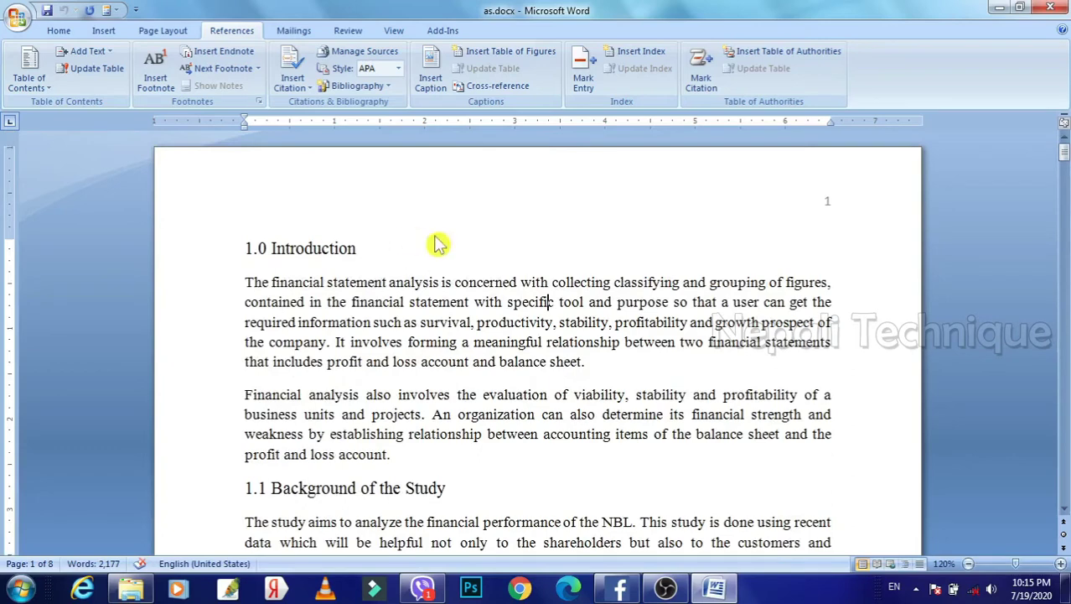
pyautogui.scroll(-2, 479, 298)
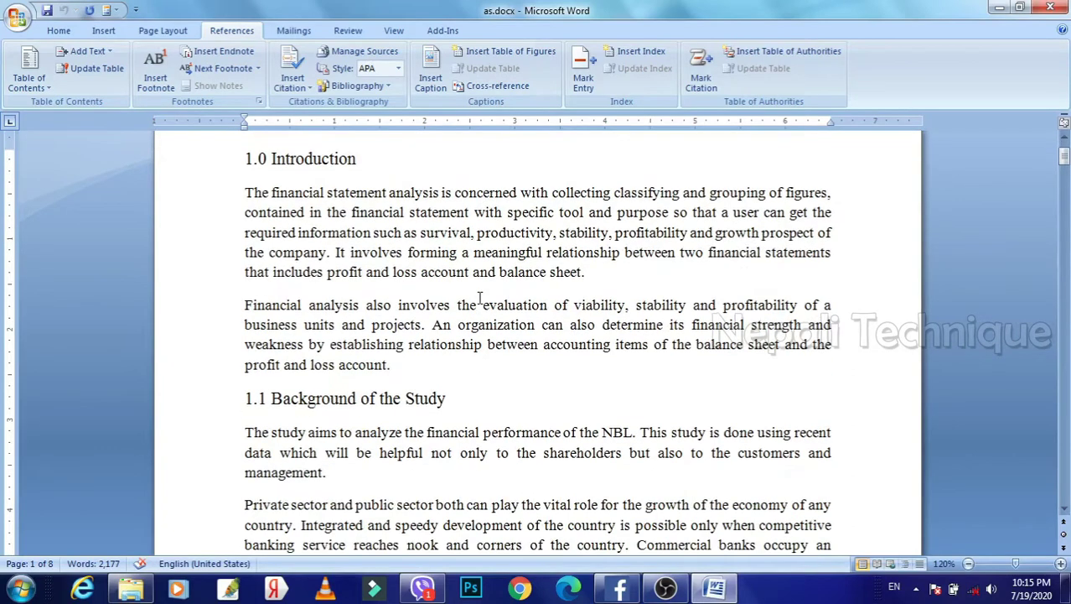
pyautogui.scroll(-1, 472, 296)
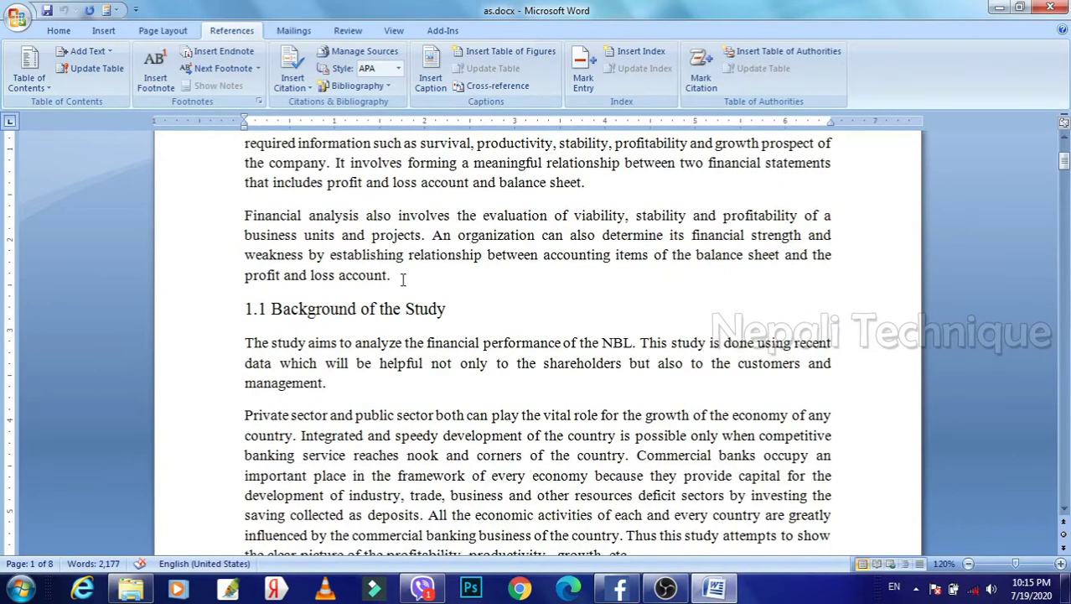
pyautogui.scroll(-2, 417, 278)
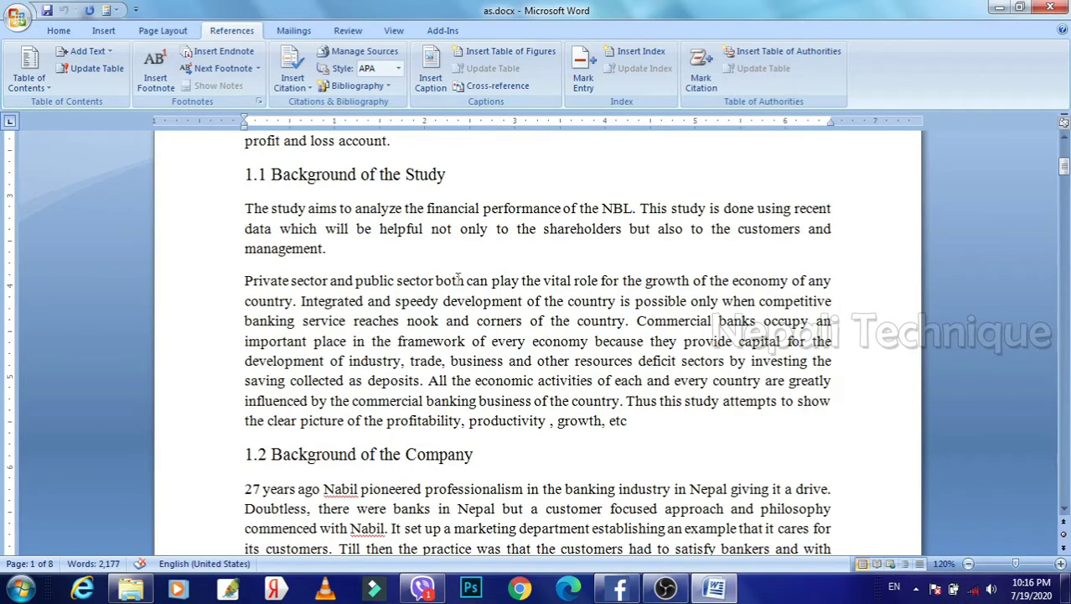
pyautogui.click(347, 249)
# - Move the cursor to the end of the 1.1 paragraph ending 'growth, etc'
pyautogui.scroll(-2, 416, 260)
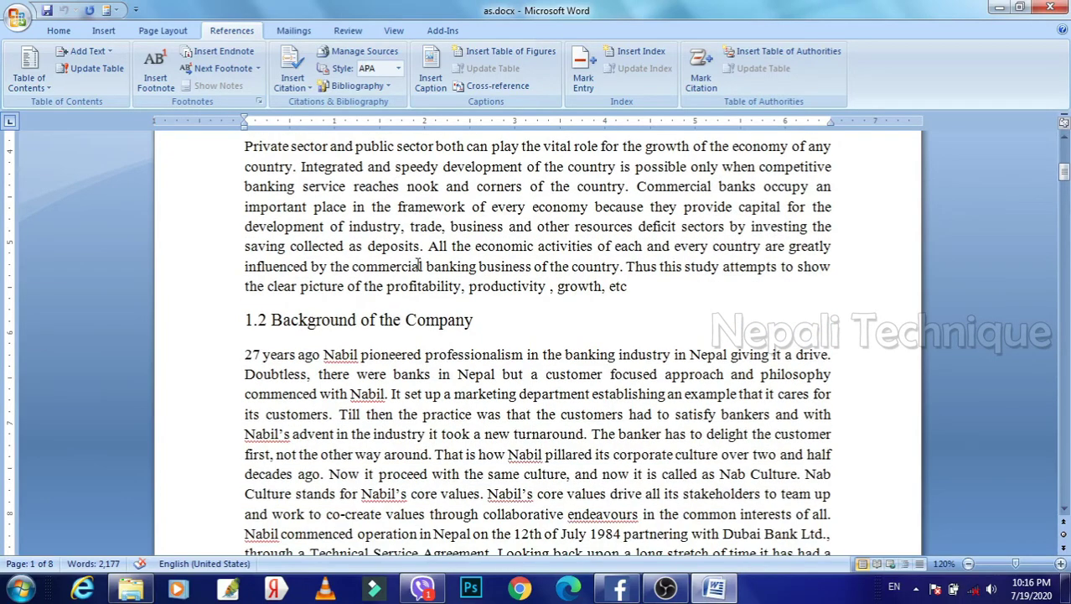
pyautogui.scroll(-1, 419, 264)
pyautogui.scroll(4, 419, 264)
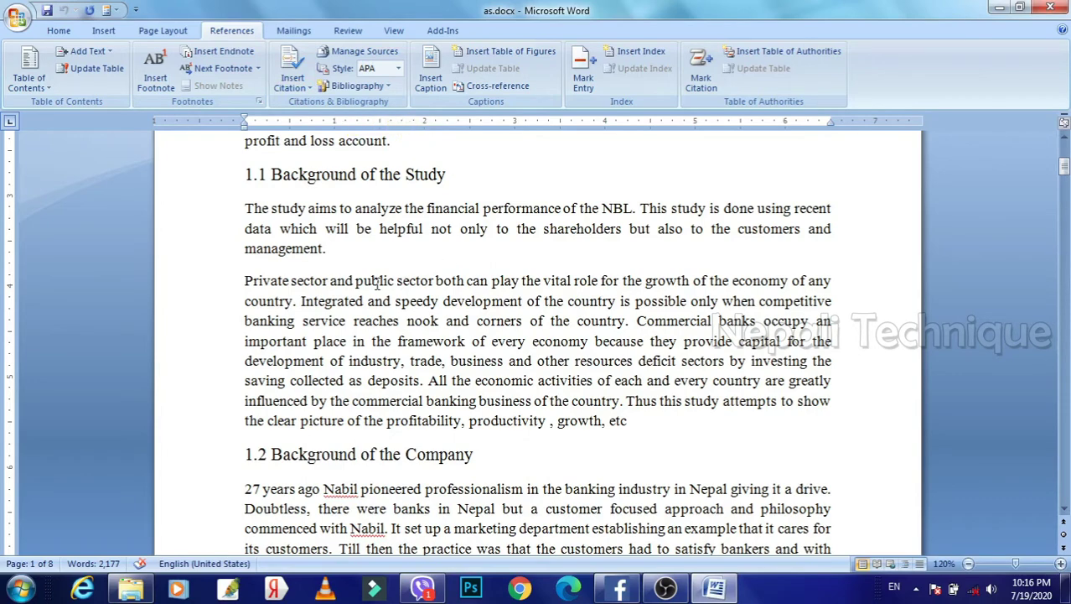
pyautogui.scroll(7, 415, 306)
pyautogui.scroll(-6, 498, 282)
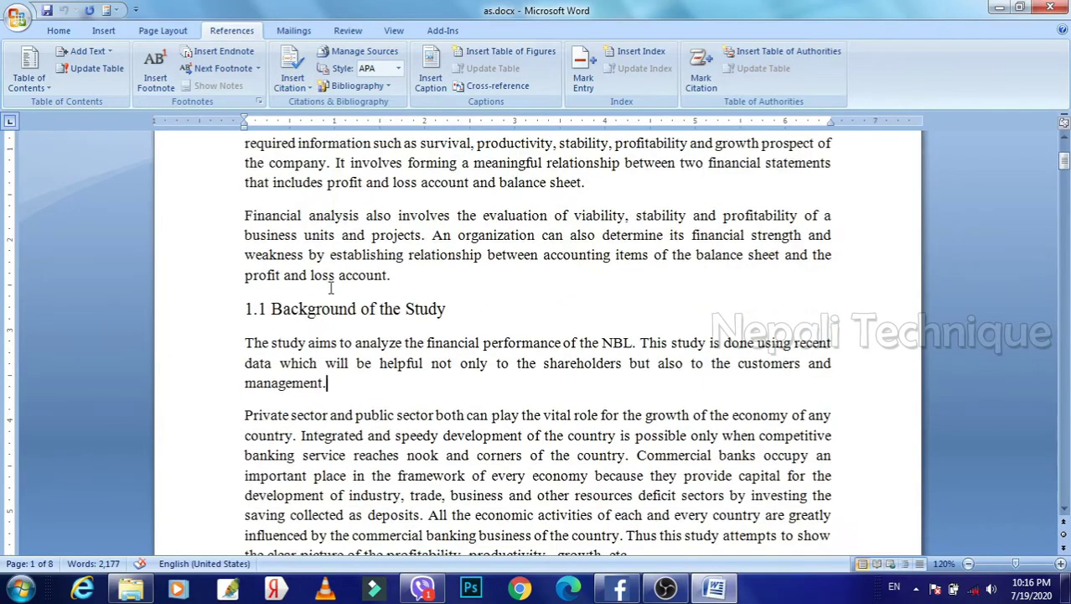
pyautogui.scroll(-5, 594, 355)
pyautogui.scroll(-3, 613, 249)
pyautogui.click(641, 241)
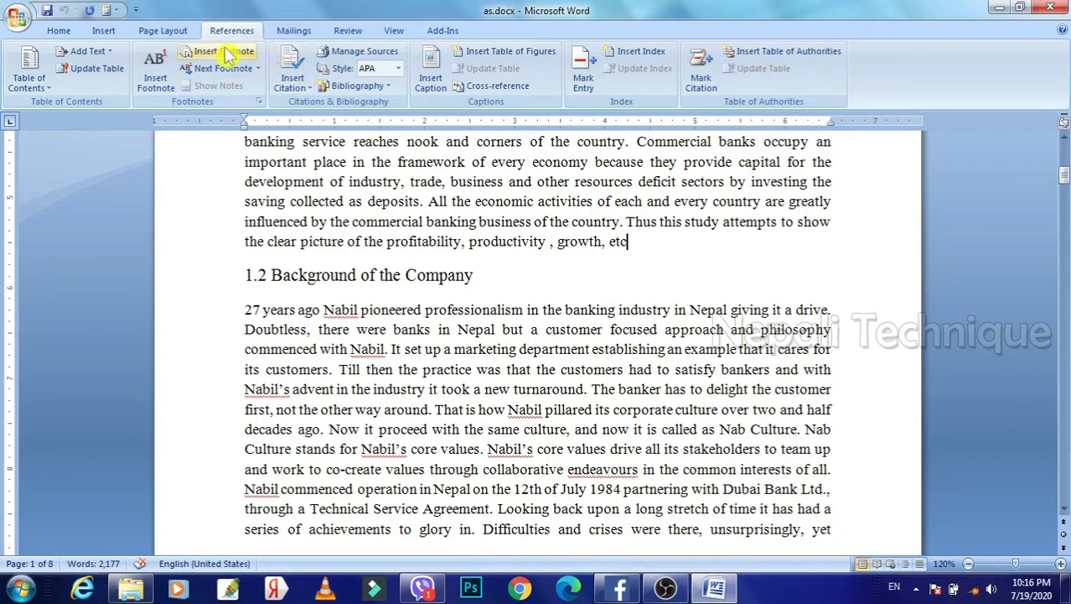
# - Start a new citation source from Insert Citation and set its type to Book
pyautogui.click(300, 84)
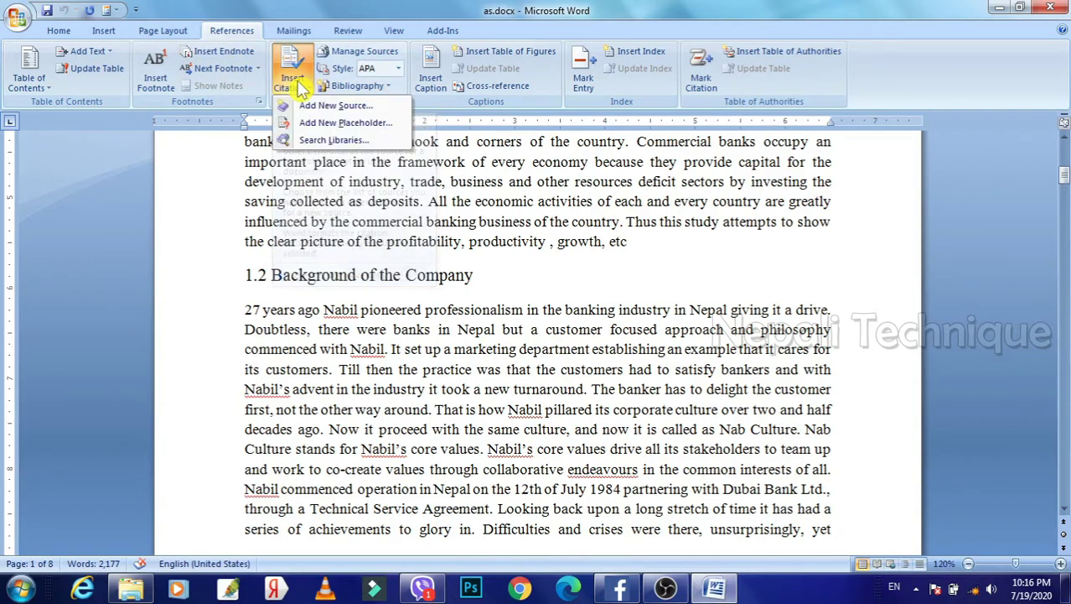
pyautogui.click(312, 107)
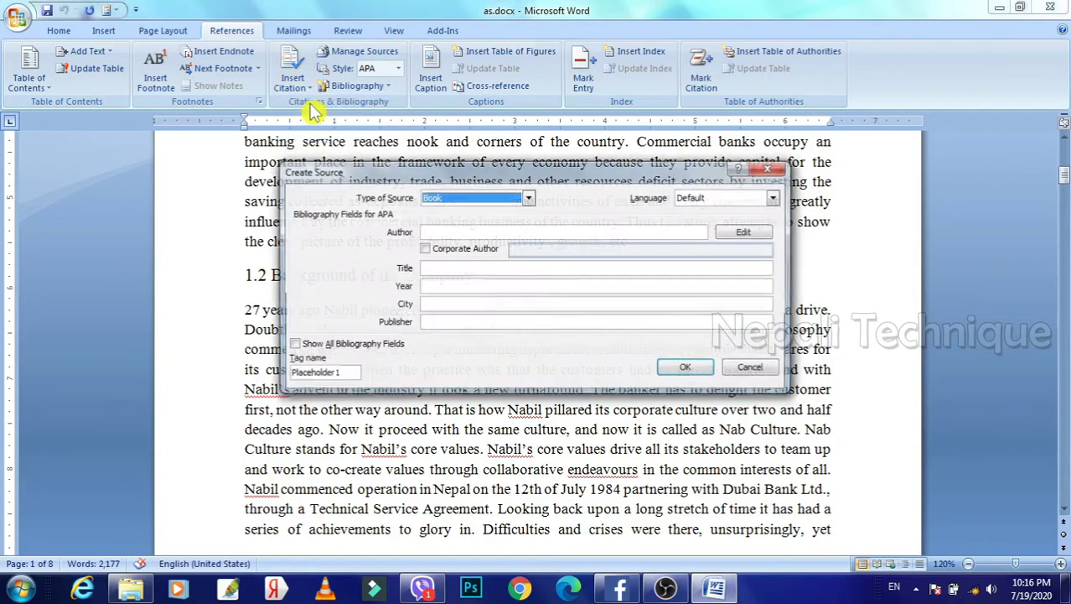
pyautogui.moveTo(491, 178); pyautogui.dragTo(495, 91)
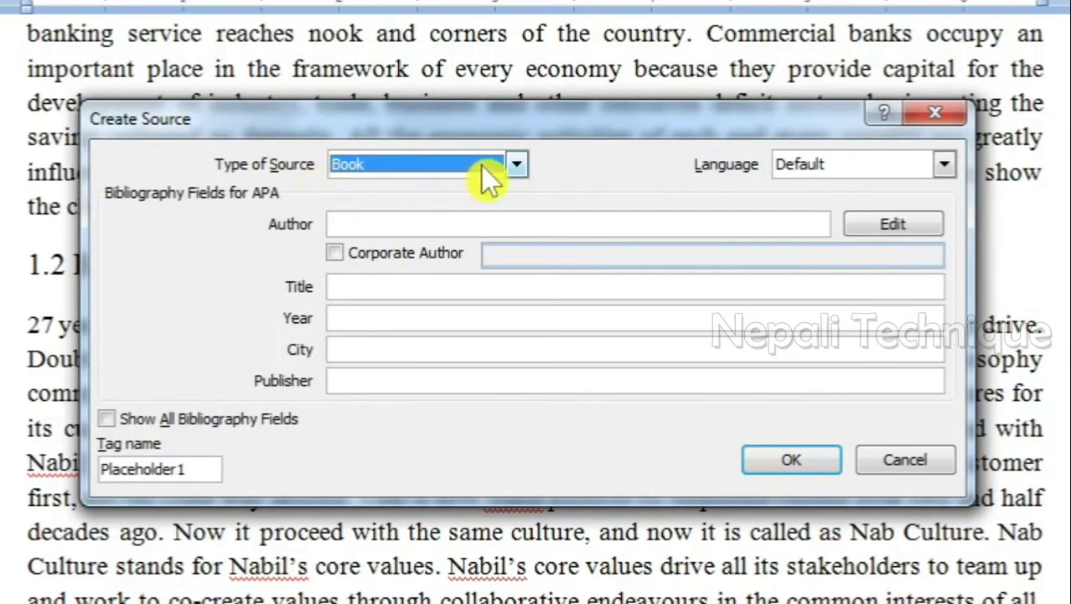
pyautogui.click(517, 165)
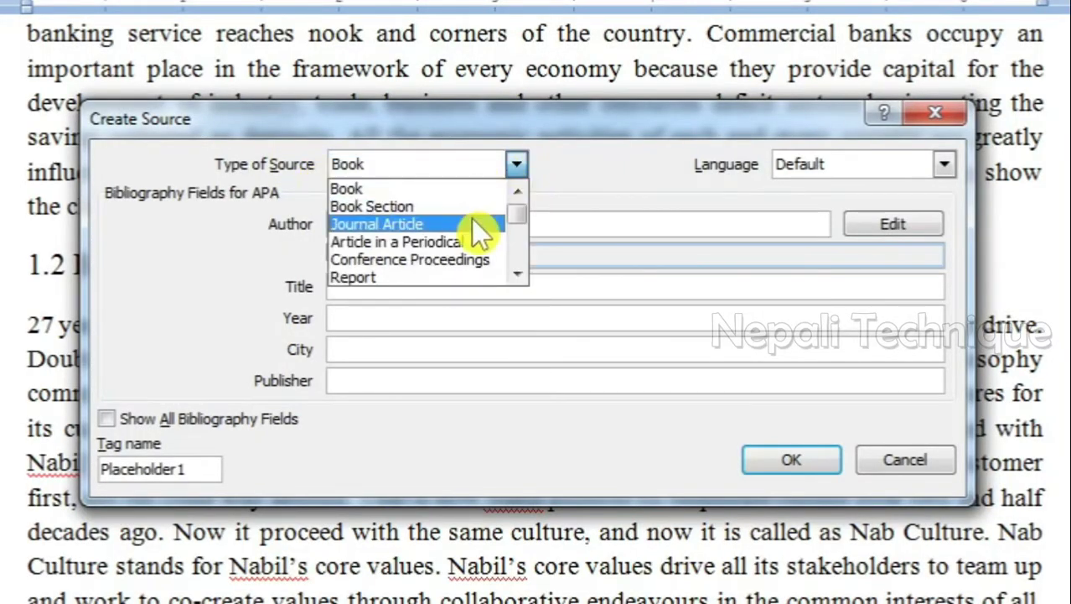
pyautogui.scroll(-1, 485, 219)
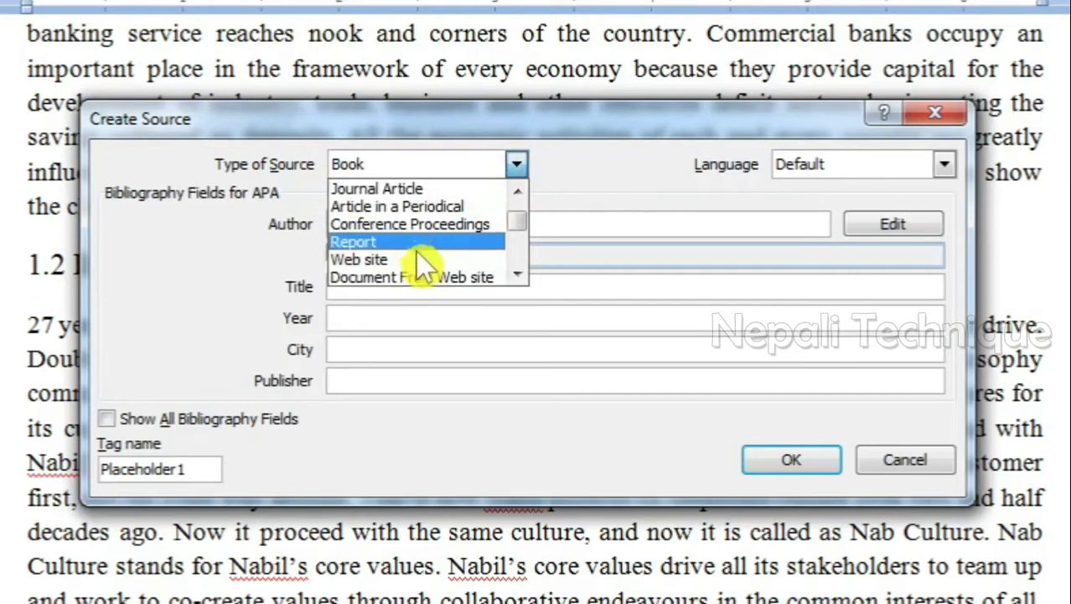
pyautogui.scroll(-1, 447, 243)
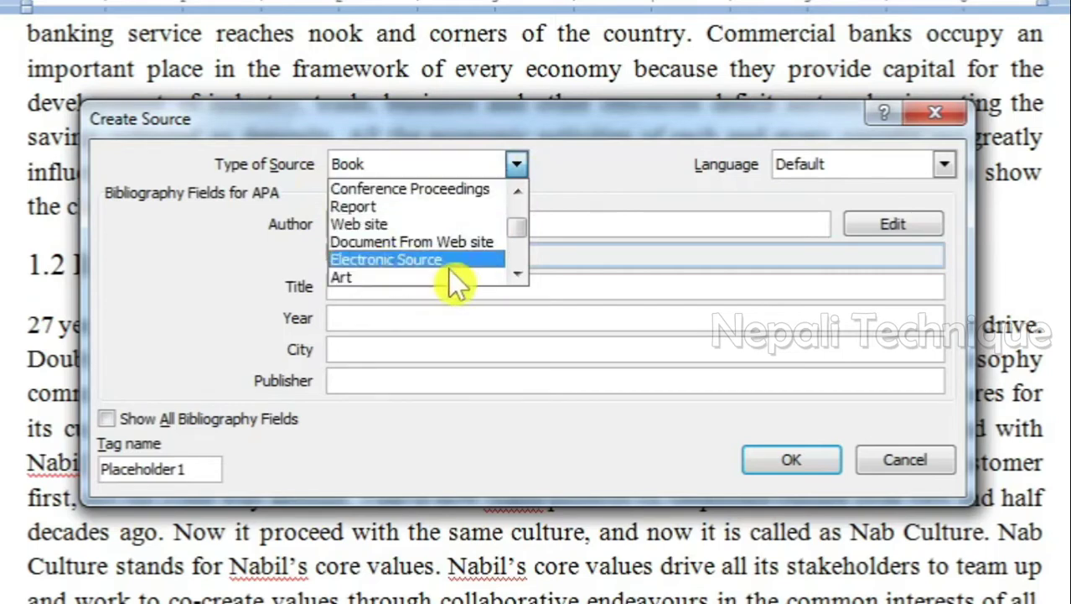
pyautogui.scroll(-1, 438, 245)
pyautogui.scroll(-1, 423, 246)
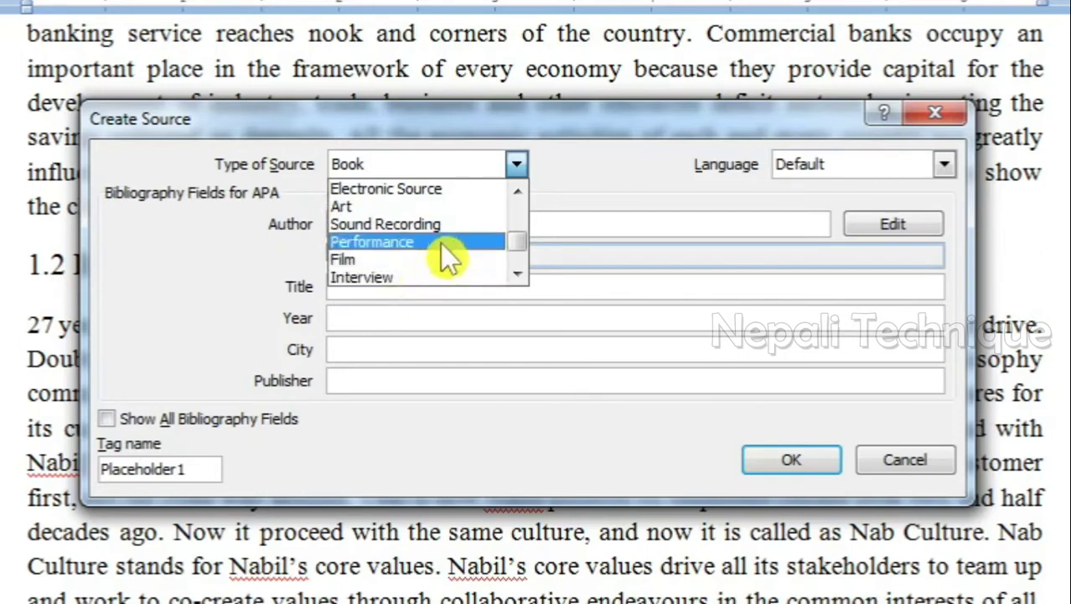
pyautogui.scroll(2, 440, 243)
pyautogui.scroll(1, 440, 236)
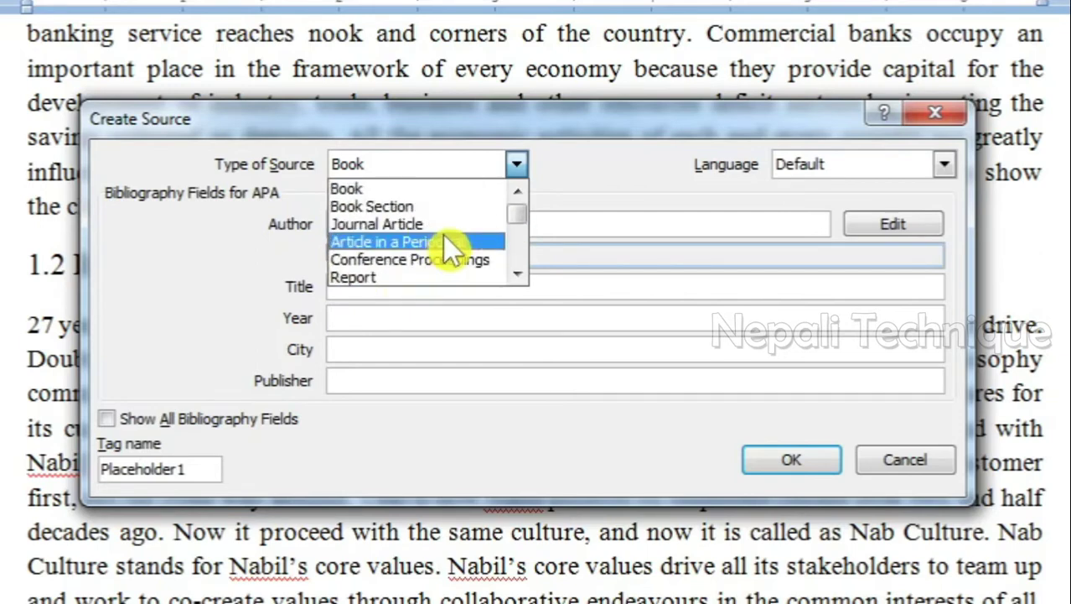
pyautogui.click(410, 186)
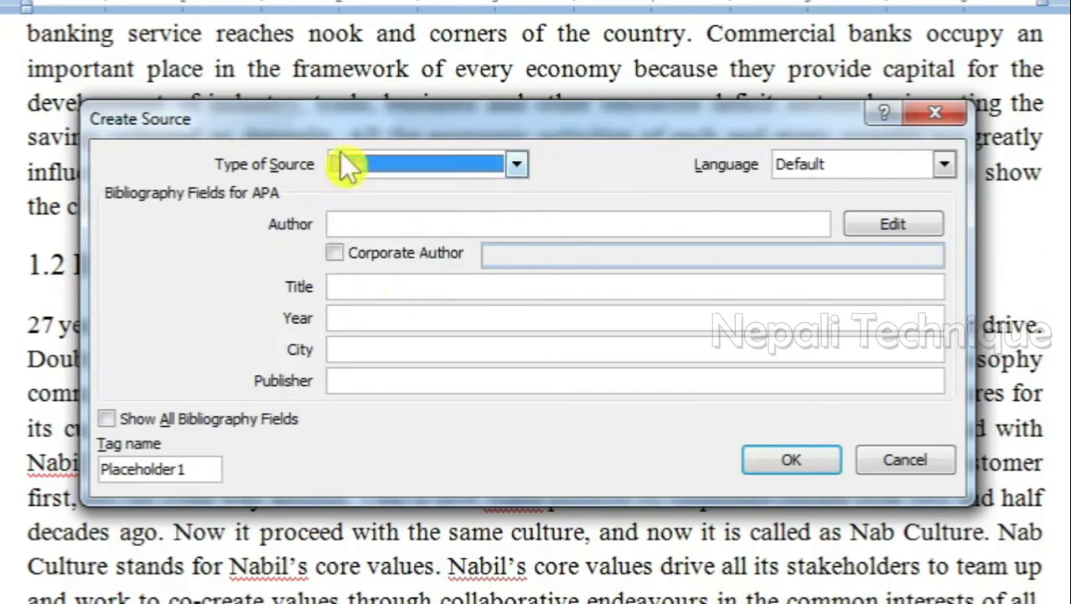
pyautogui.click(518, 166)
pyautogui.click(502, 167)
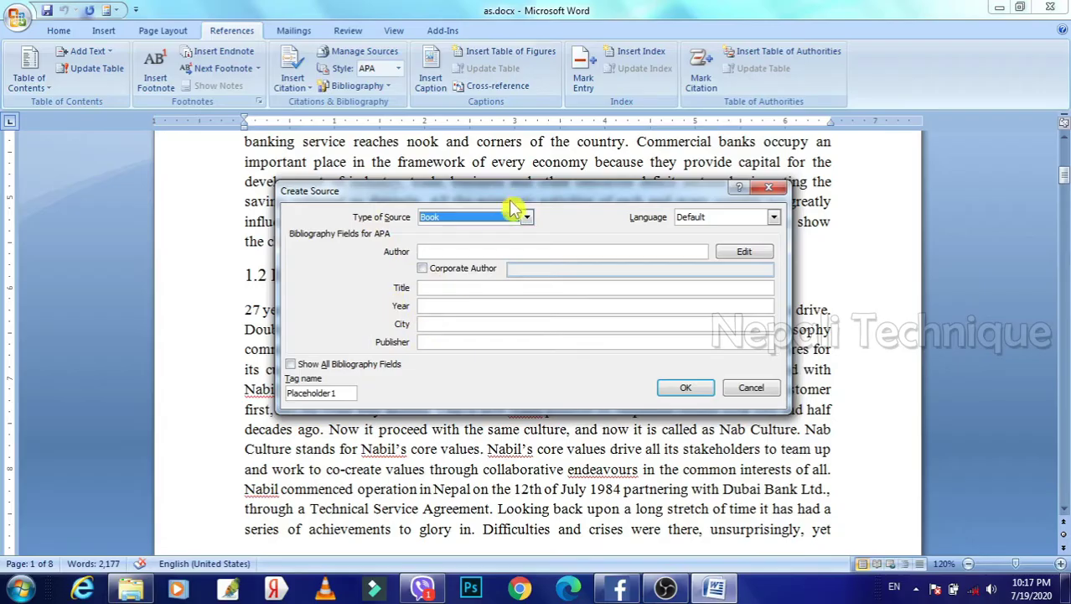
# - Try the Film, Report and Web site source types, then settle back on Book
pyautogui.click(525, 216)
pyautogui.scroll(-2, 507, 263)
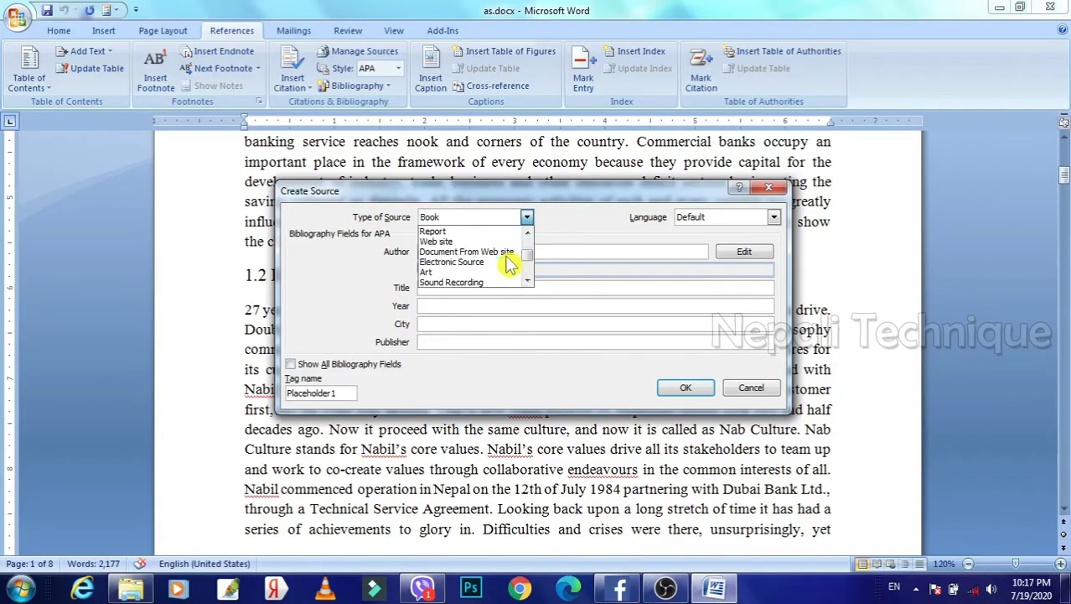
pyautogui.scroll(-1, 486, 263)
pyautogui.scroll(-1, 471, 274)
pyautogui.scroll(-1, 466, 279)
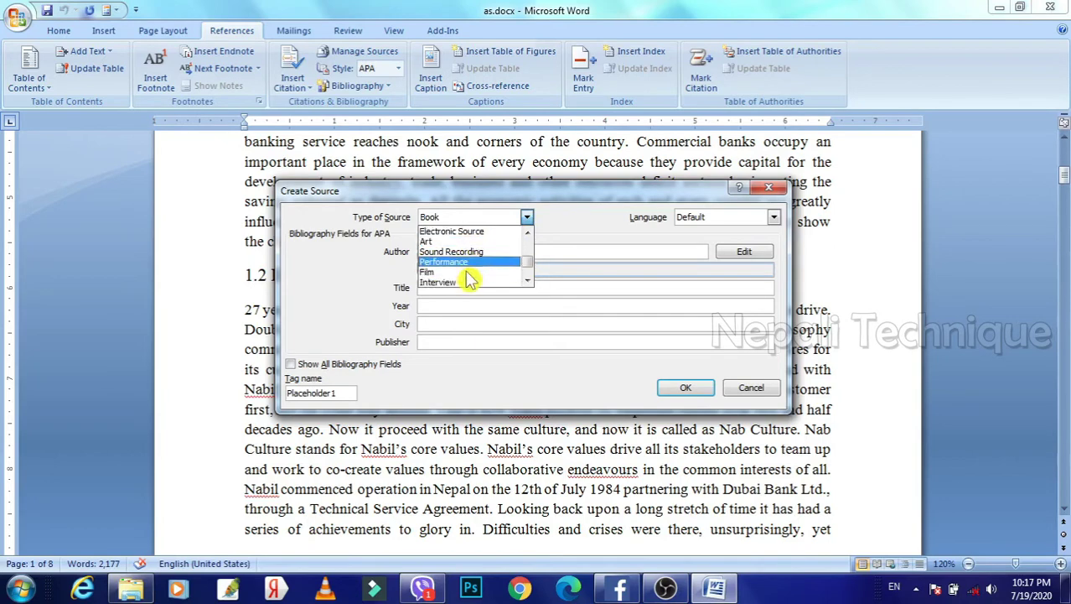
pyautogui.click(460, 272)
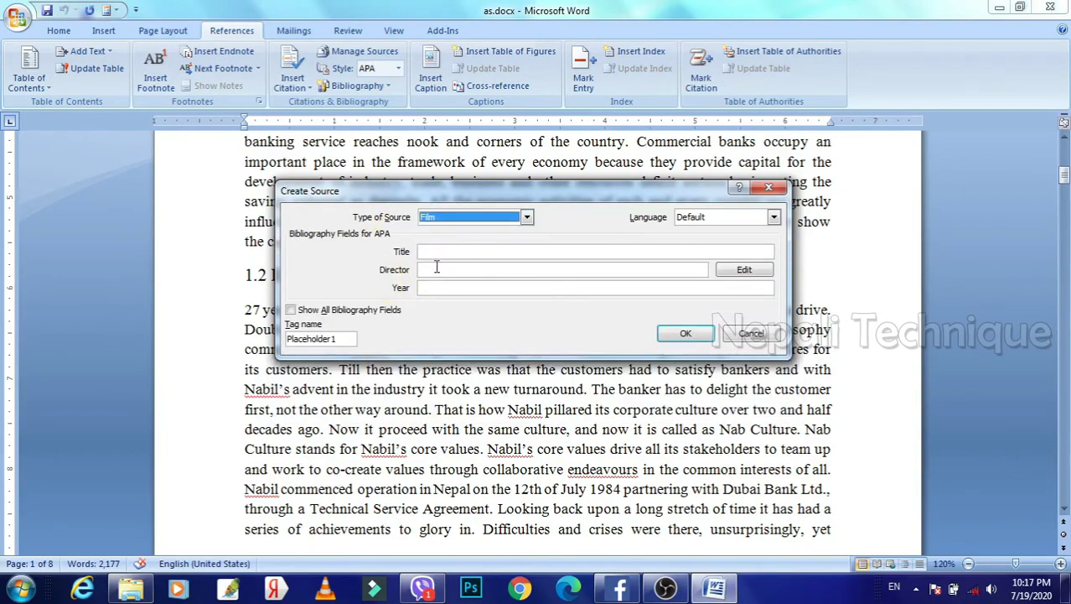
pyautogui.click(526, 216)
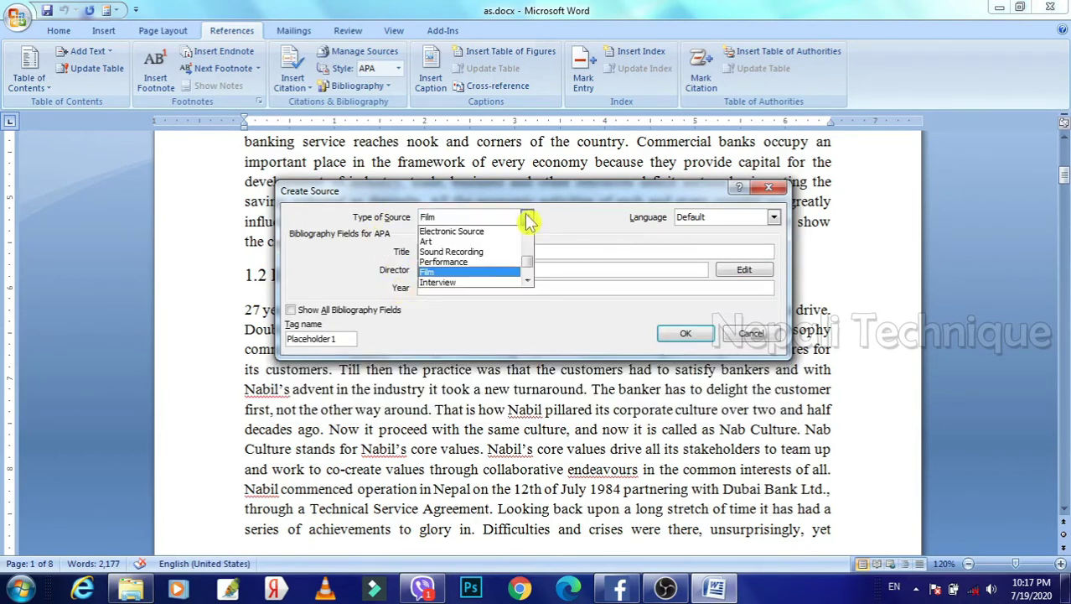
pyautogui.scroll(2, 450, 275)
pyautogui.click(457, 241)
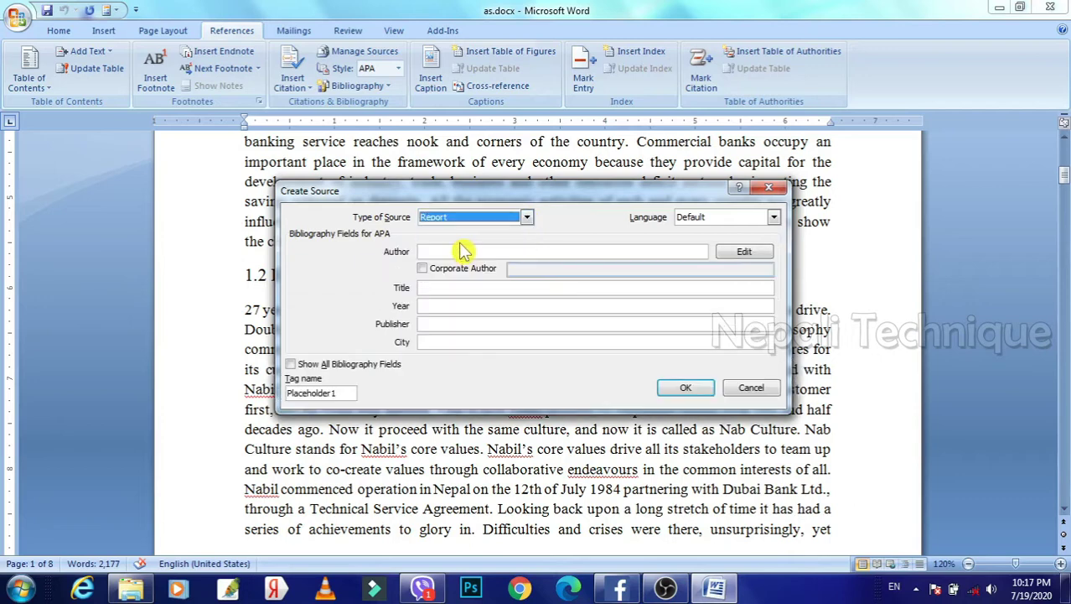
pyautogui.click(527, 218)
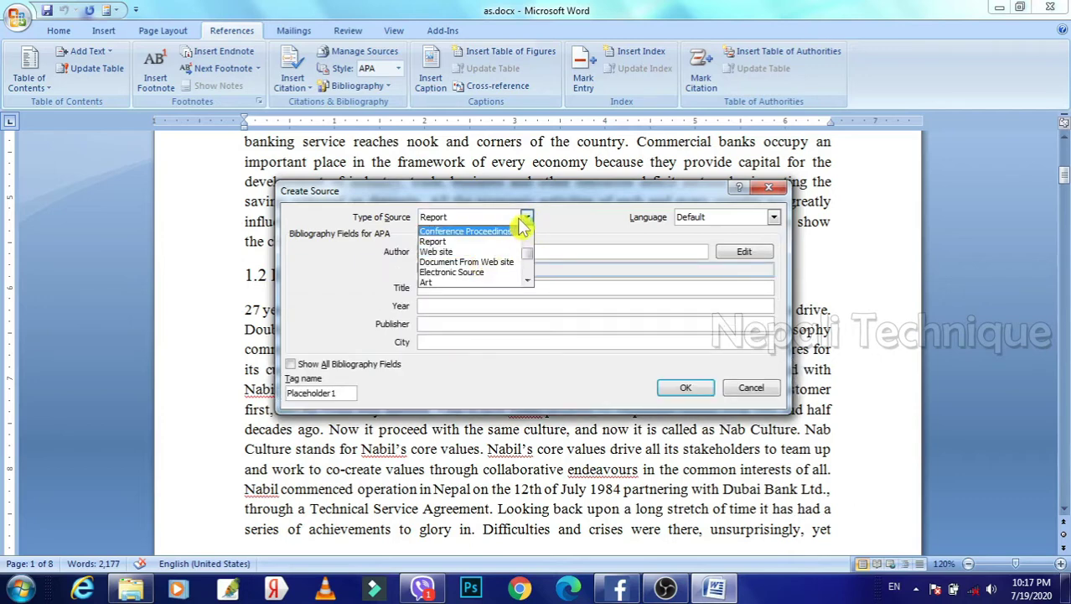
pyautogui.scroll(-1, 482, 277)
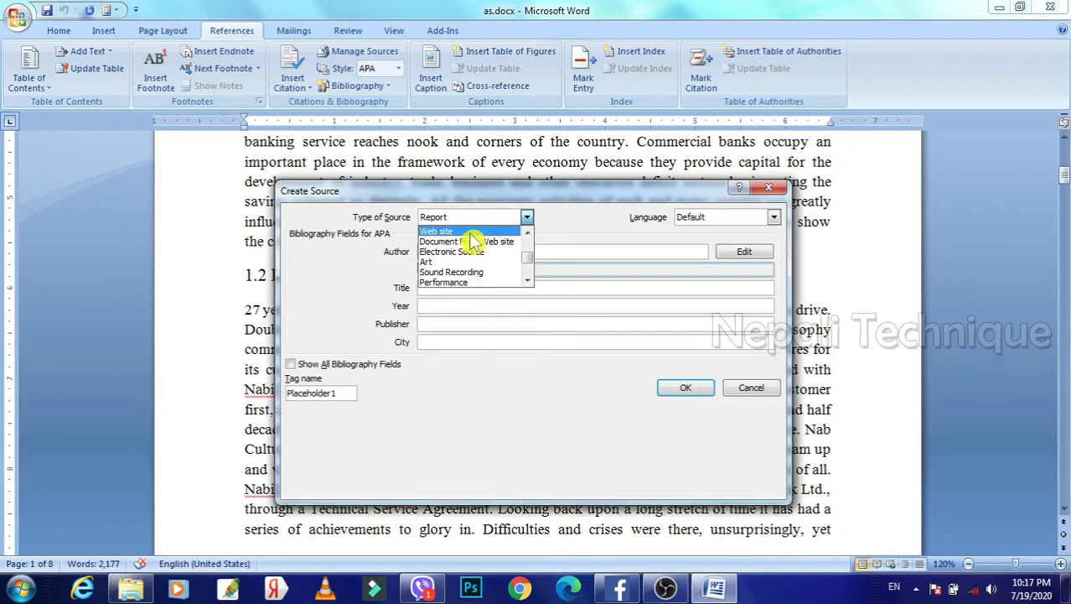
pyautogui.click(466, 231)
pyautogui.click(526, 218)
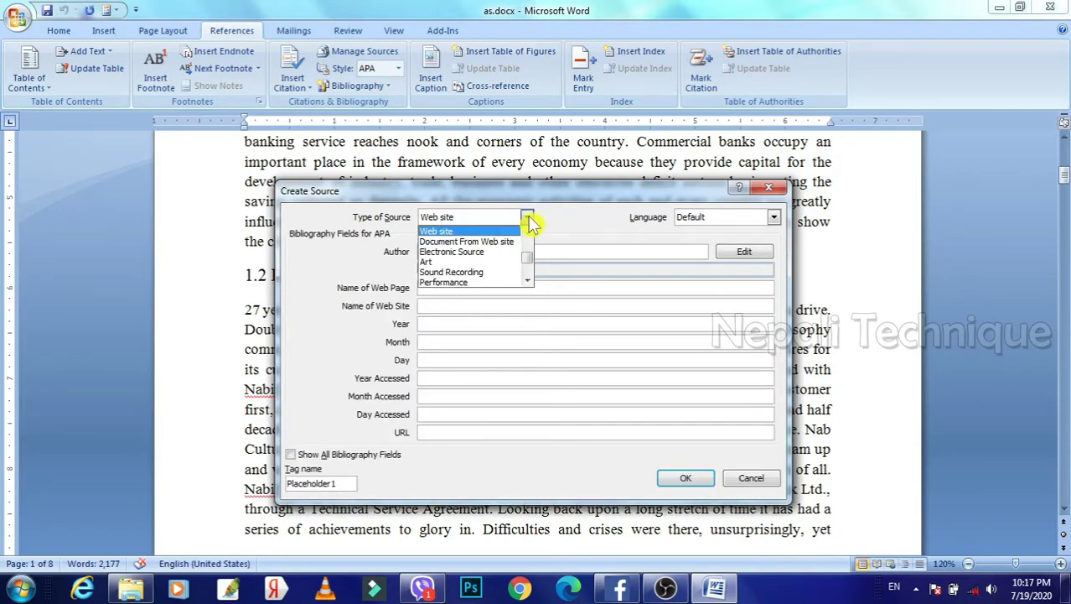
pyautogui.scroll(2, 459, 262)
pyautogui.scroll(1, 460, 256)
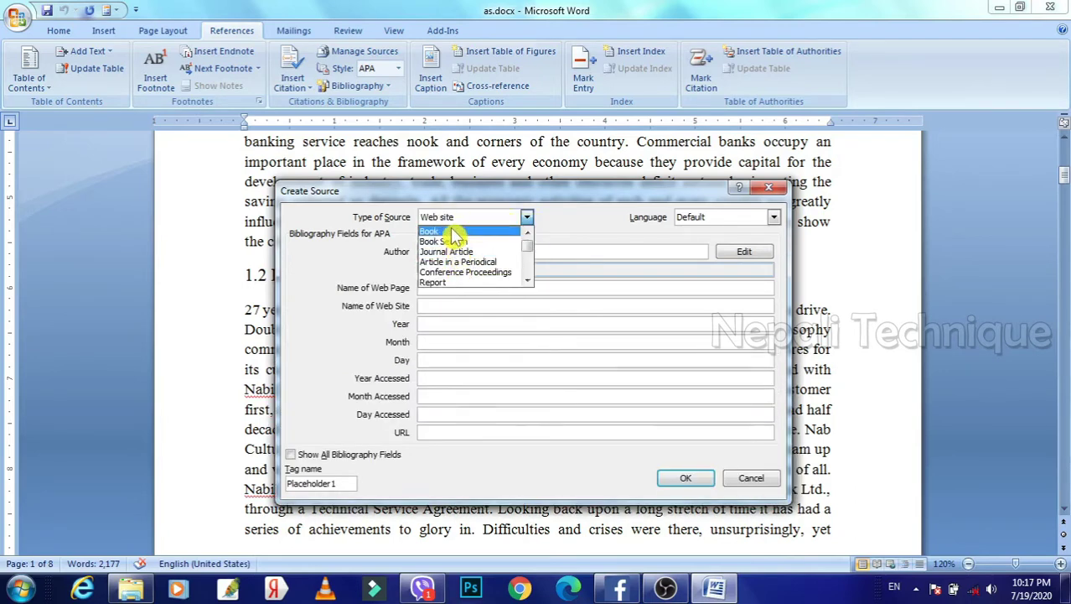
pyautogui.click(461, 231)
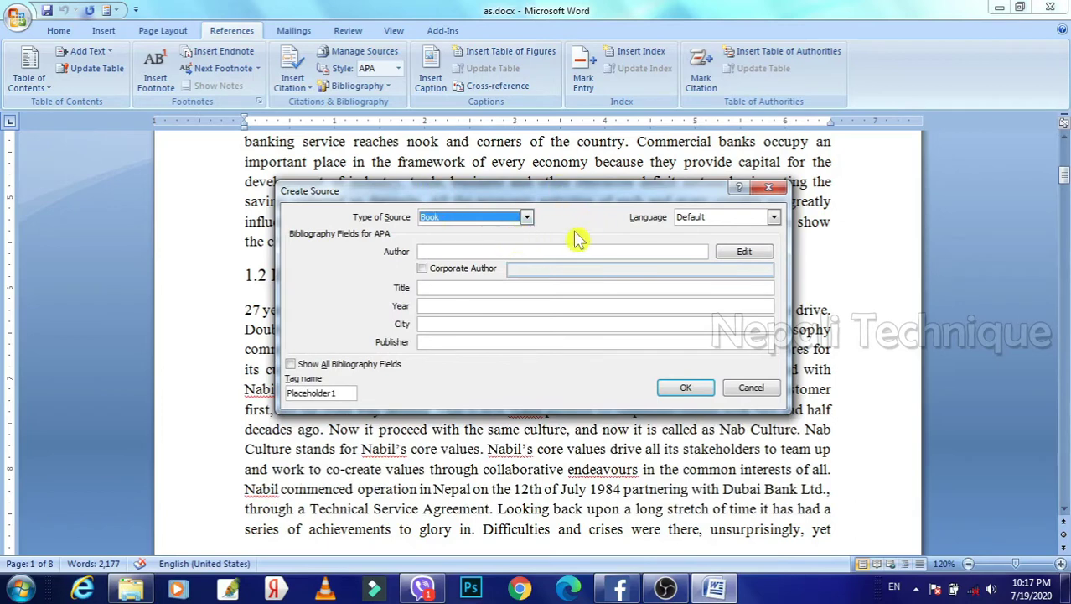
# - Enter the author, title Youtube, 2017, Kathmandu, publisher Youtube Company, and insert the citation
pyautogui.click(484, 251)
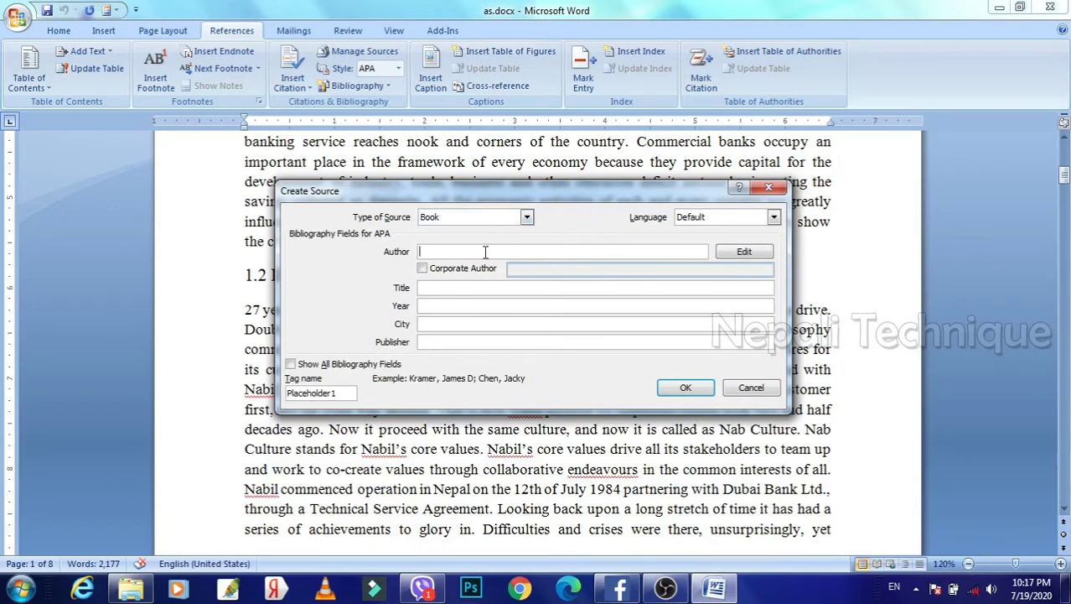
pyautogui.write('Ram Shrestha')
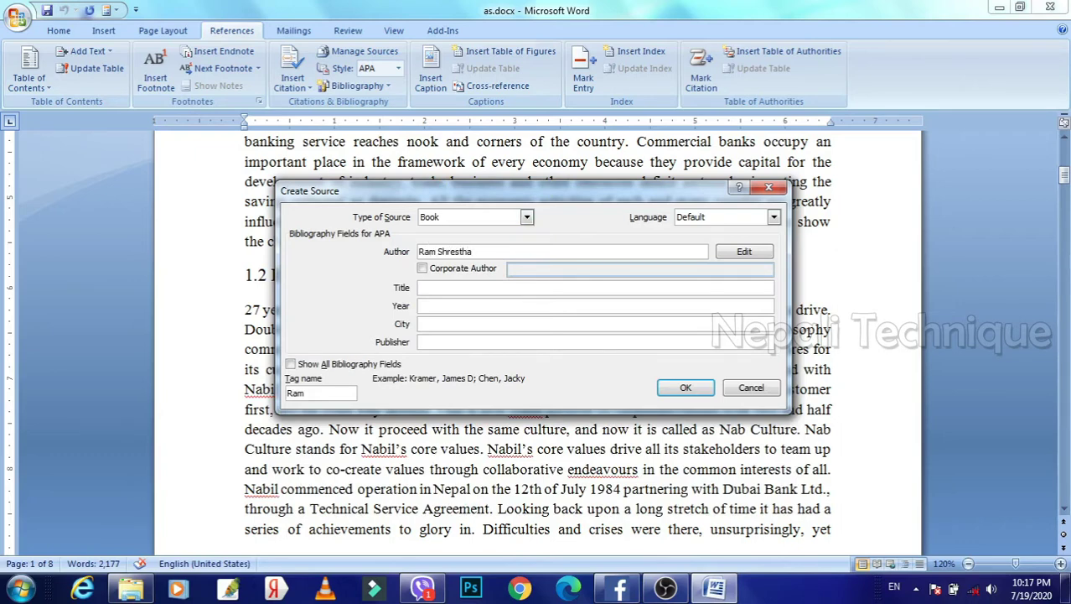
pyautogui.click(468, 288)
pyautogui.write('Youtube')
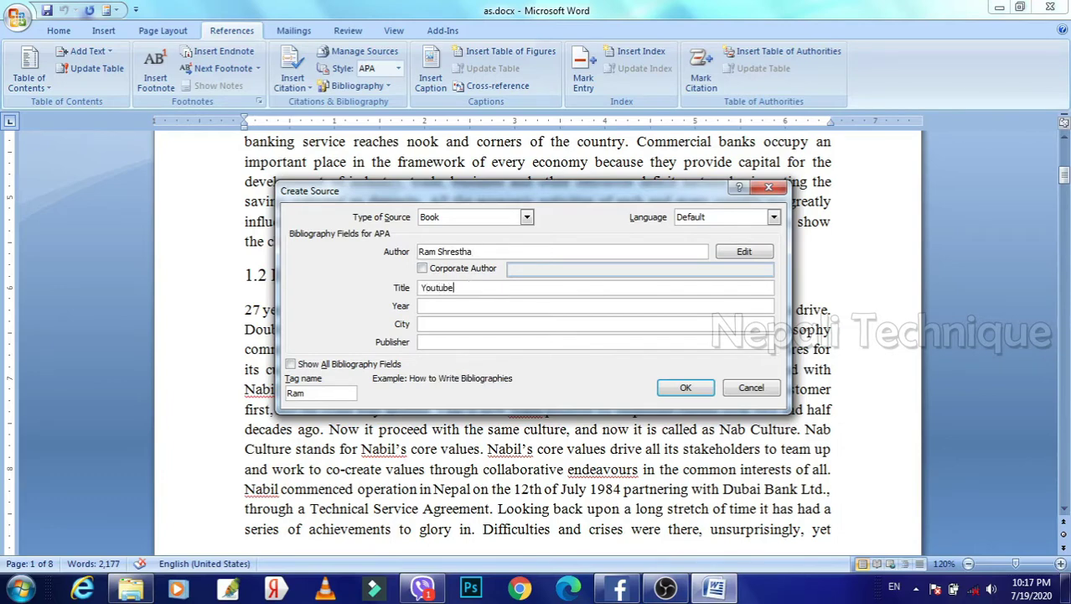
pyautogui.click(447, 307)
pyautogui.write('201')
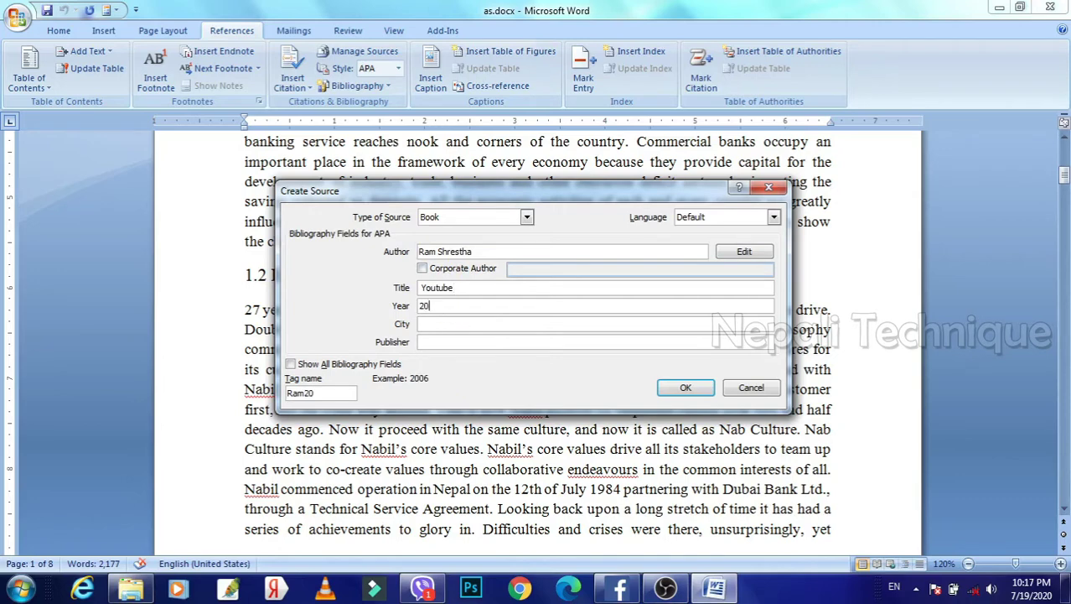
pyautogui.write('7')
pyautogui.click(451, 325)
pyautogui.write('Kathmandu')
pyautogui.click(451, 339)
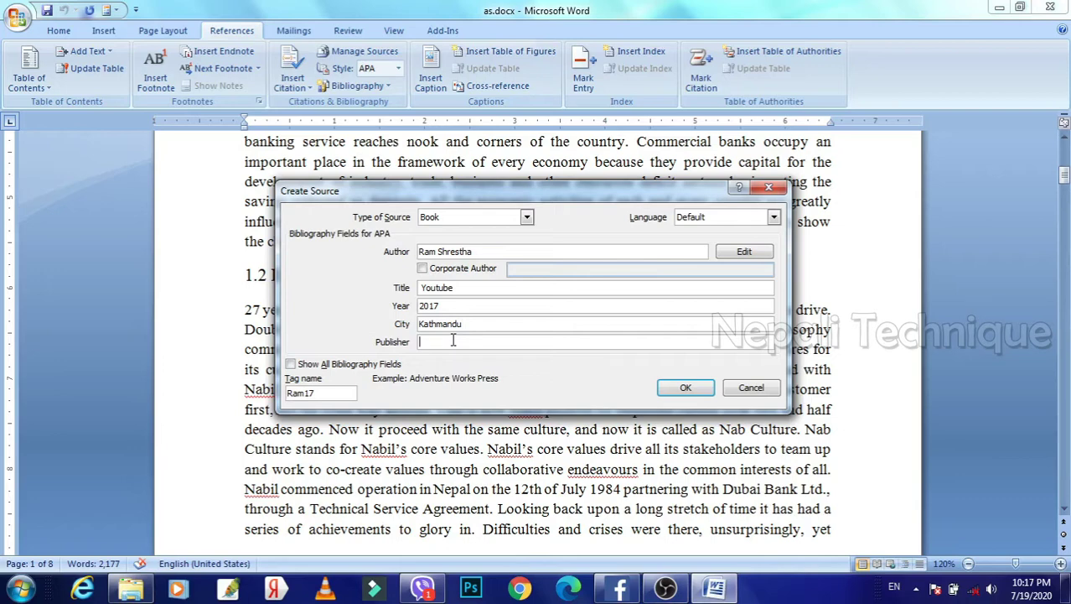
pyautogui.write('Youtube Company')
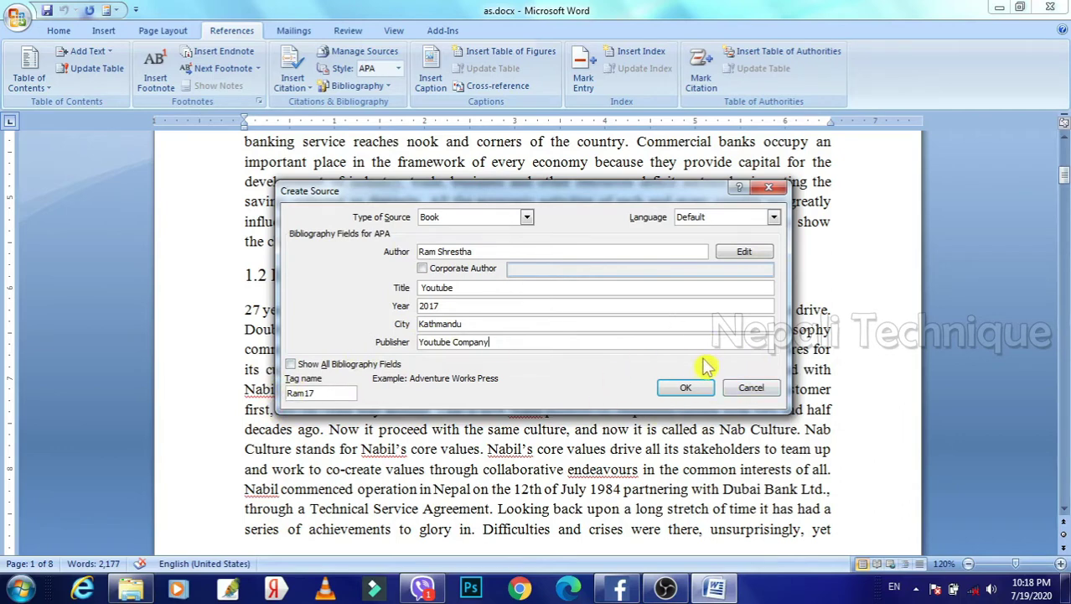
pyautogui.click(684, 389)
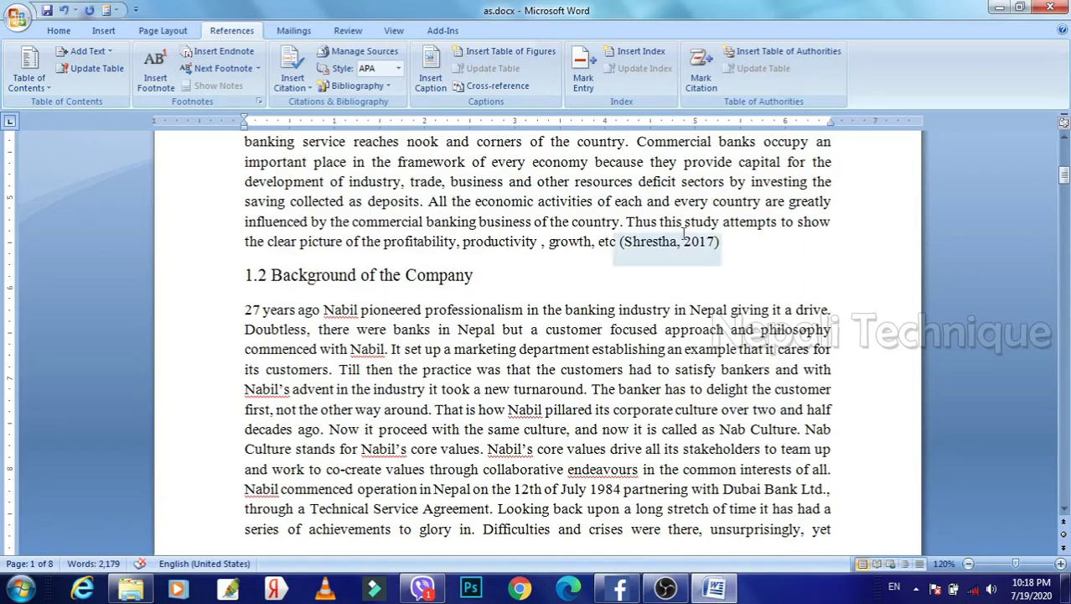
# - After the Vision Statement paragraph, start a new citation source of type Film
pyautogui.scroll(-5, 648, 286)
pyautogui.scroll(-3, 648, 286)
pyautogui.scroll(-4, 652, 289)
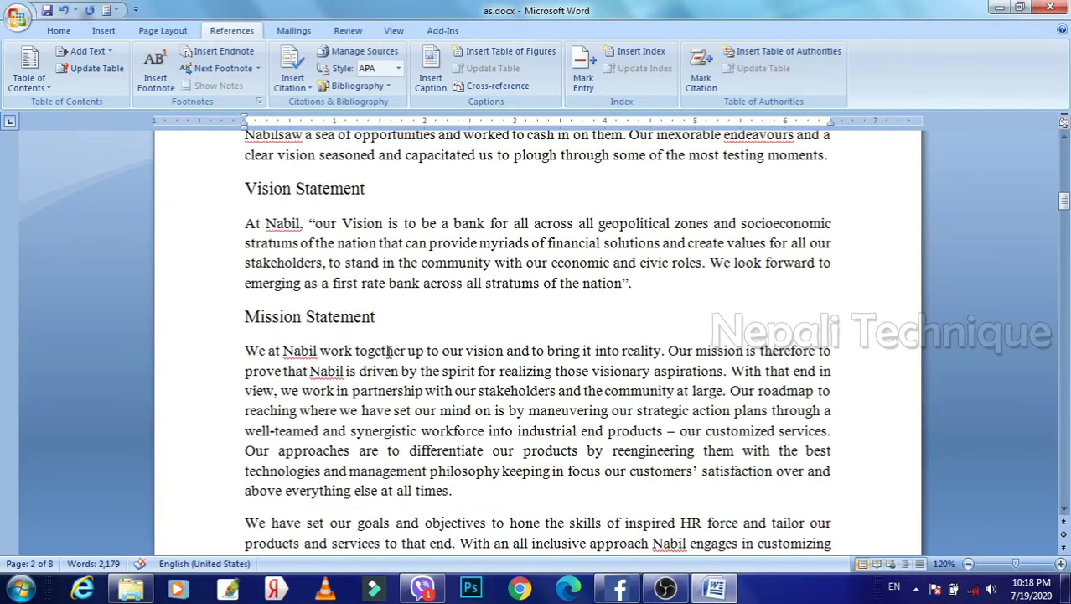
pyautogui.click(632, 283)
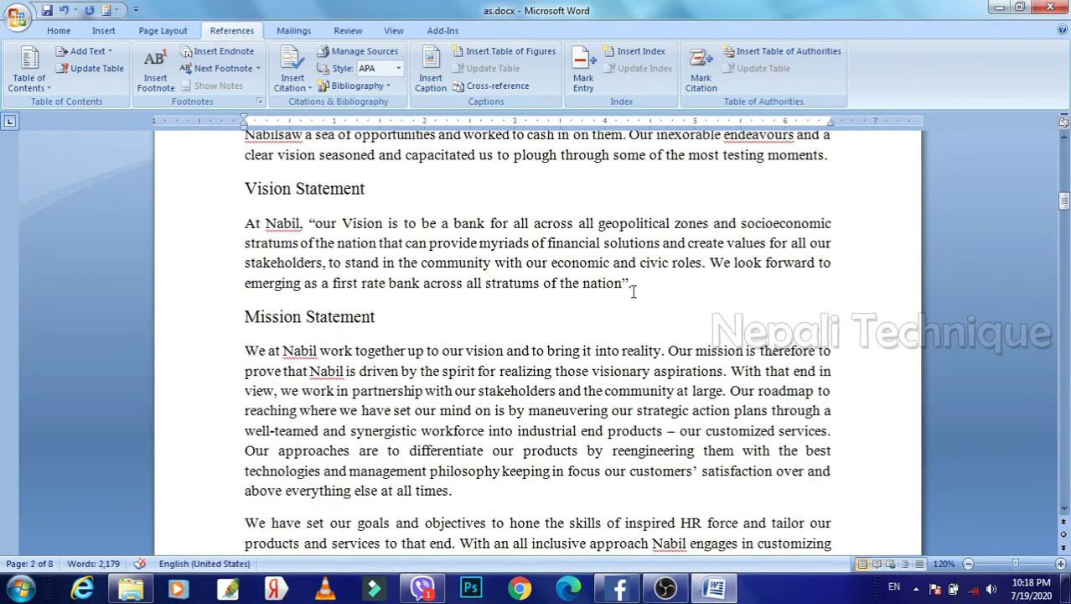
pyautogui.click(305, 80)
pyautogui.click(318, 137)
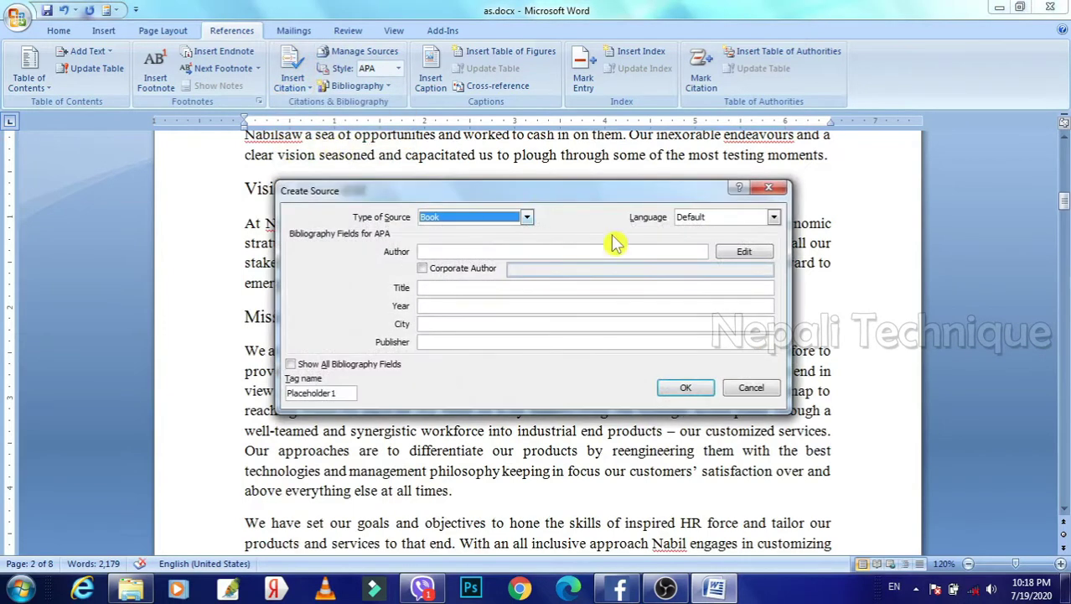
pyautogui.click(526, 218)
pyautogui.scroll(-2, 467, 264)
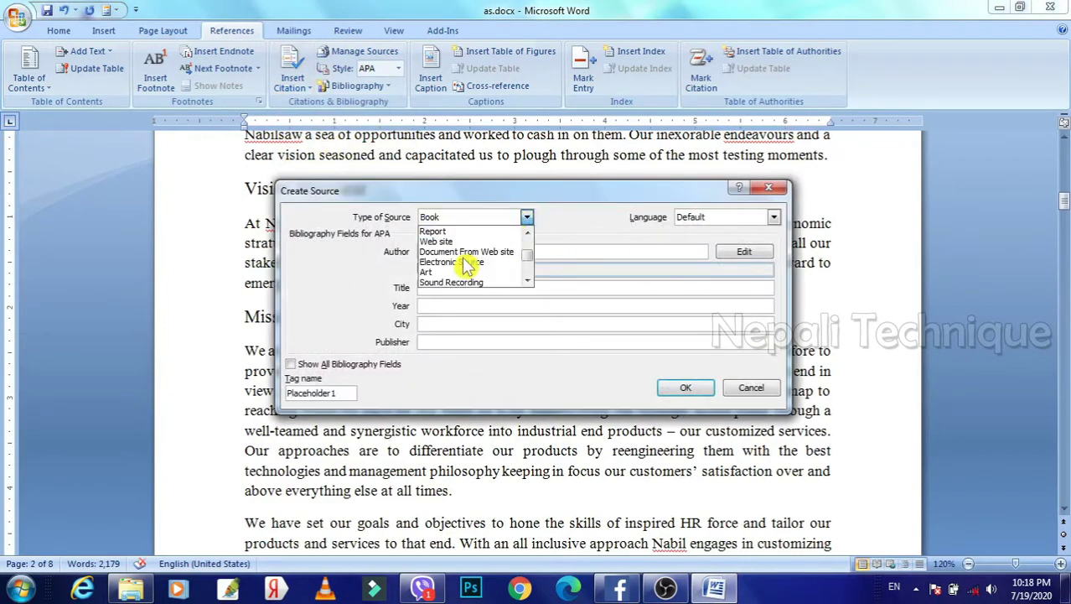
pyautogui.scroll(-2, 467, 264)
pyautogui.click(462, 268)
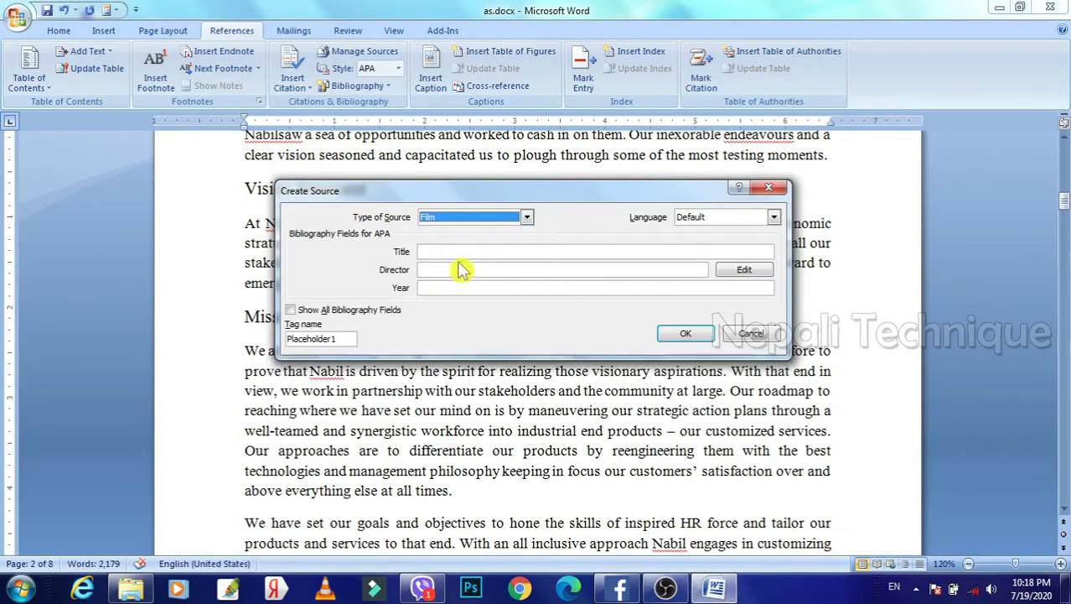
# - Give the film the title Youber Company, a director and year 2020, and save it
pyautogui.click(458, 251)
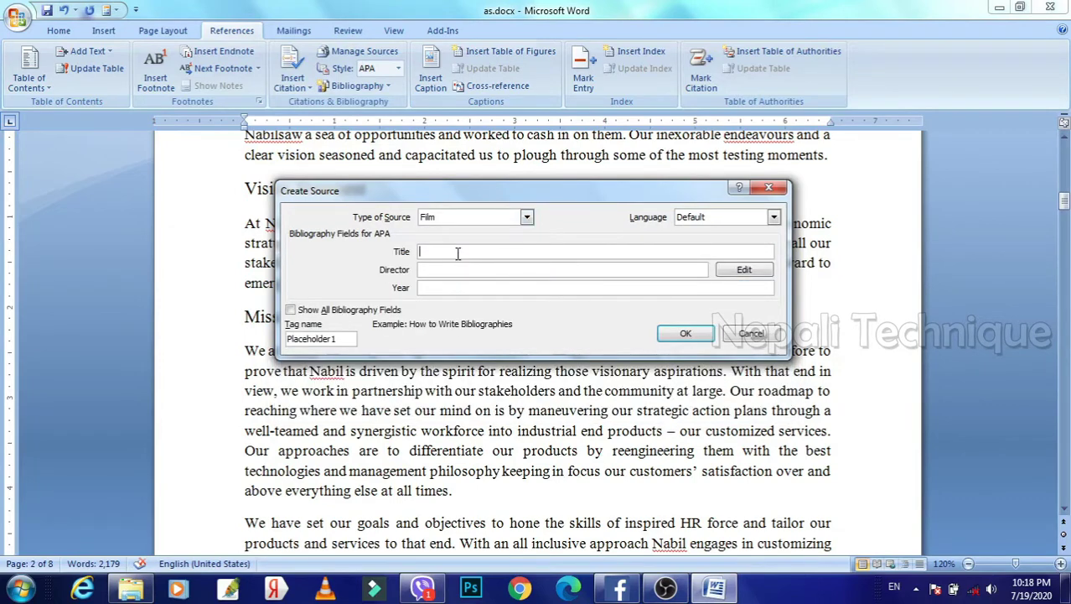
pyautogui.write('Y')
pyautogui.write('ouber Company')
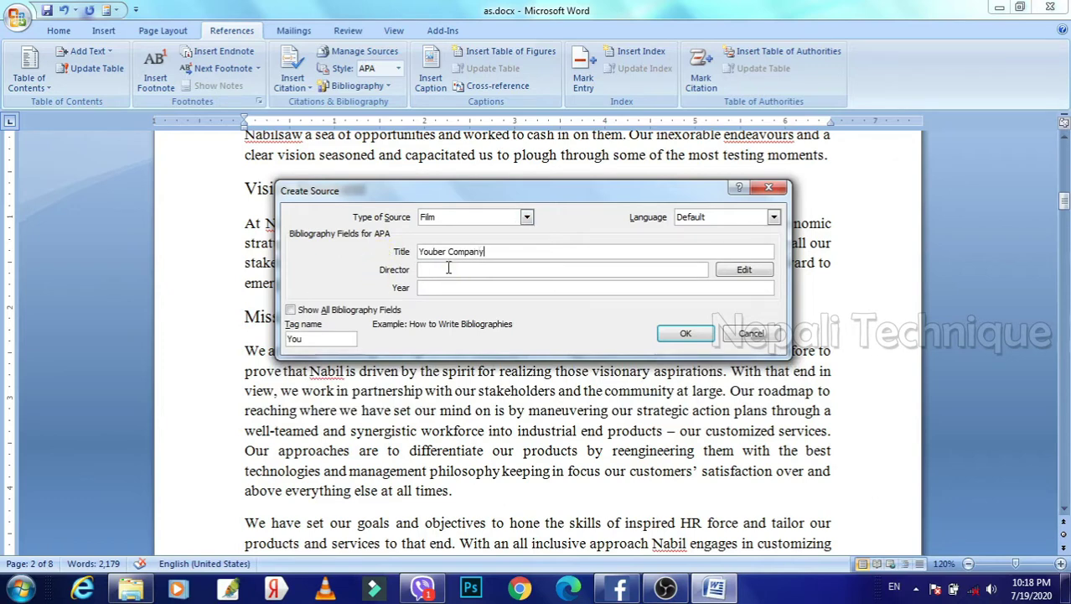
pyautogui.click(449, 269)
pyautogui.write('Ram')
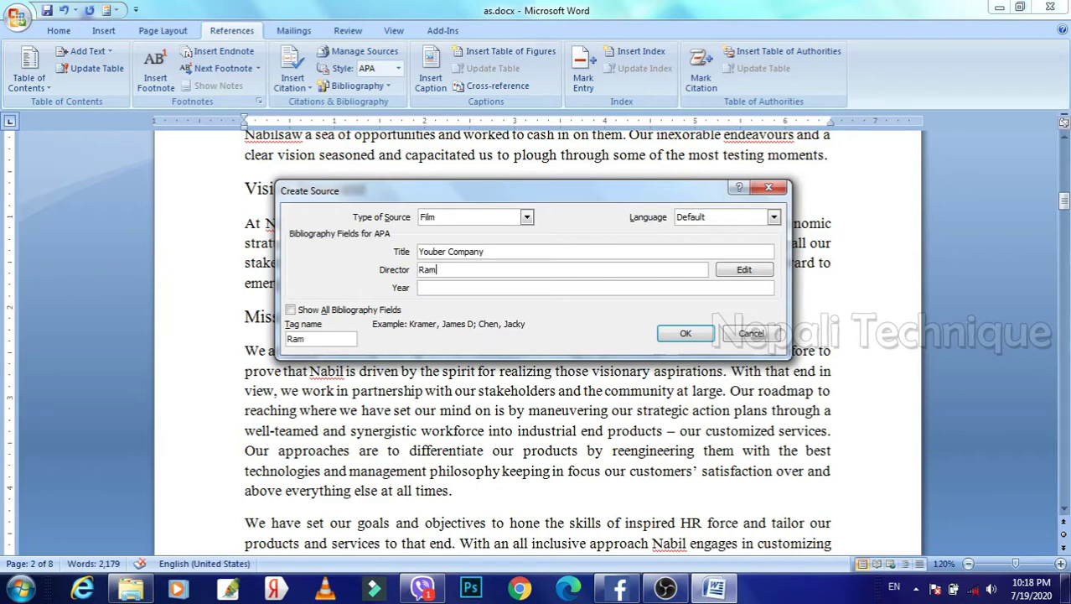
pyautogui.click(432, 288)
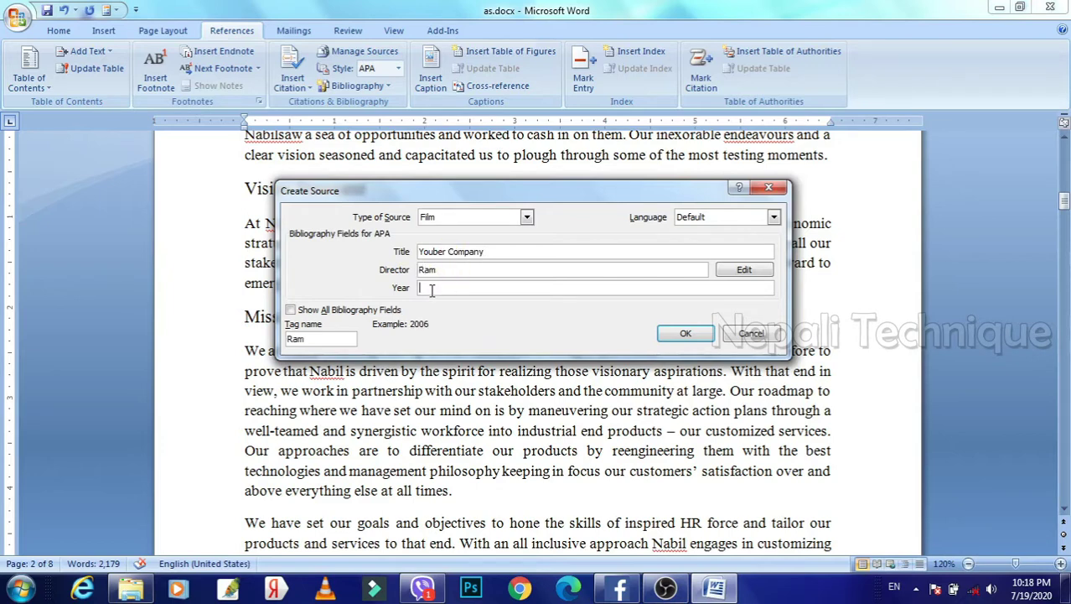
pyautogui.write('2020')
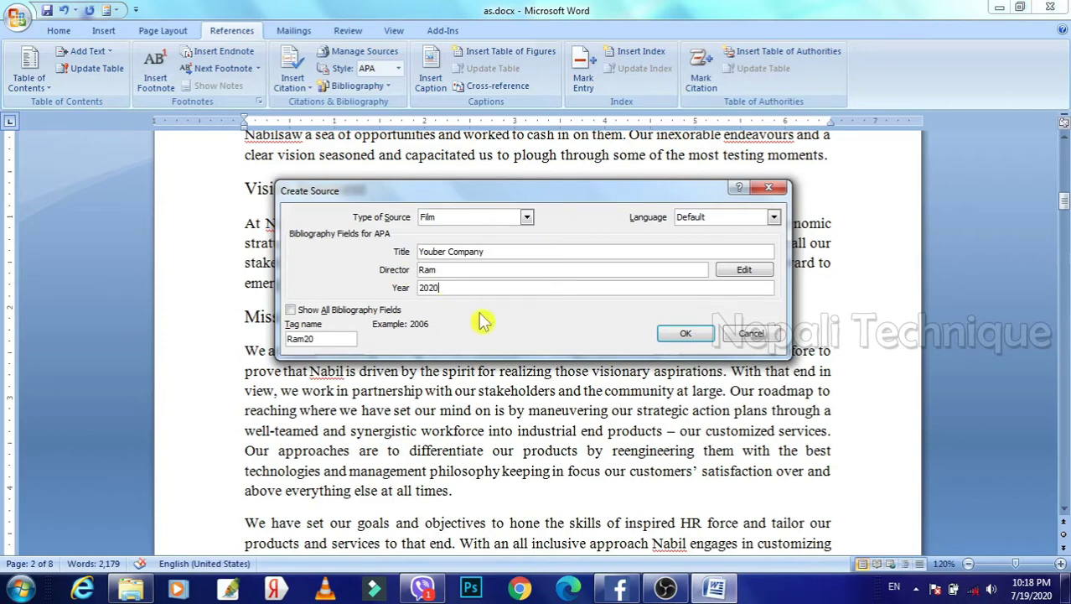
pyautogui.click(686, 336)
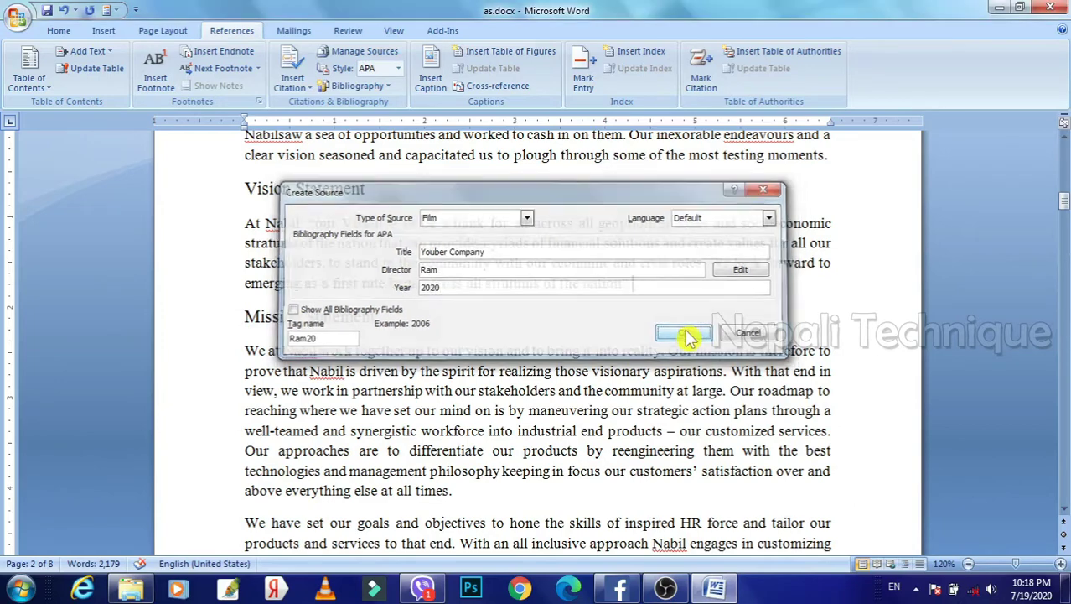
# - Place the cursor after 'stakeholders:' in section 1.6
pyautogui.scroll(-5, 550, 323)
pyautogui.scroll(-4, 549, 322)
pyautogui.scroll(-5, 550, 323)
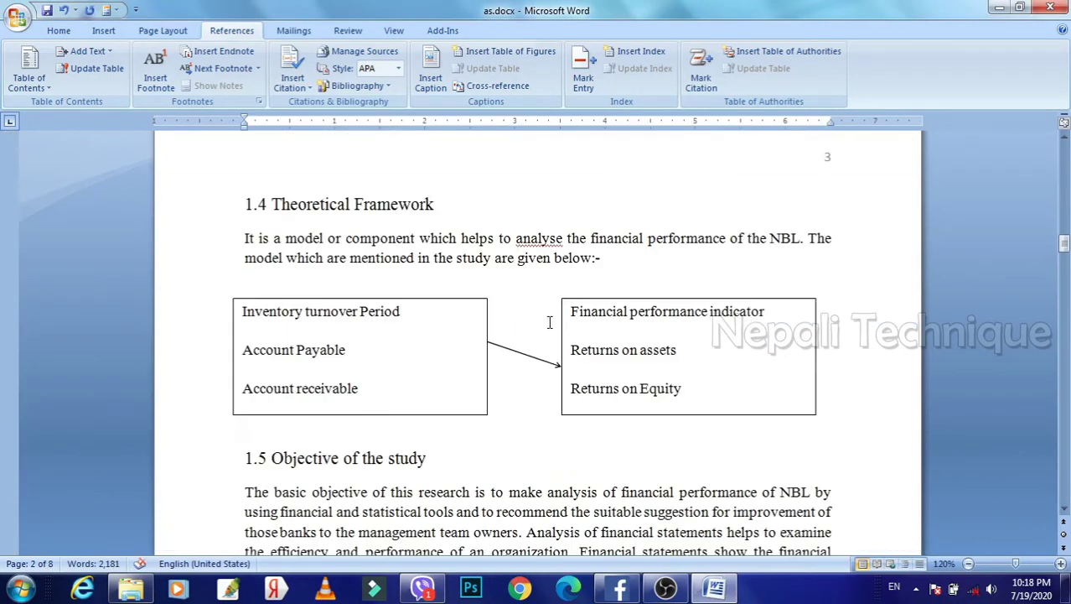
pyautogui.scroll(-4, 550, 323)
pyautogui.scroll(-3, 545, 317)
pyautogui.scroll(-5, 536, 303)
pyautogui.scroll(1, 519, 289)
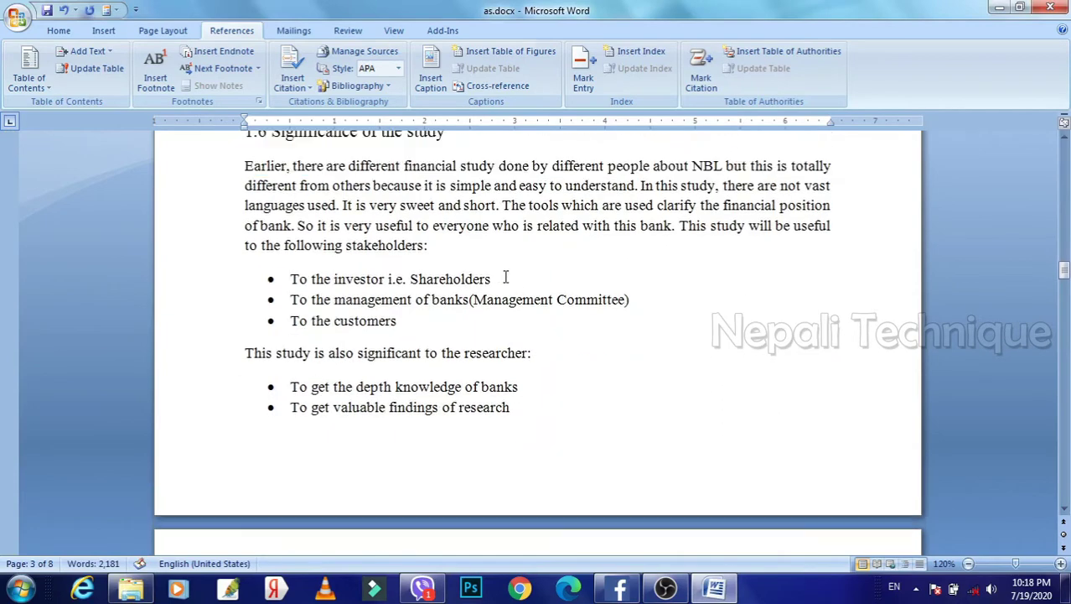
pyautogui.click(447, 254)
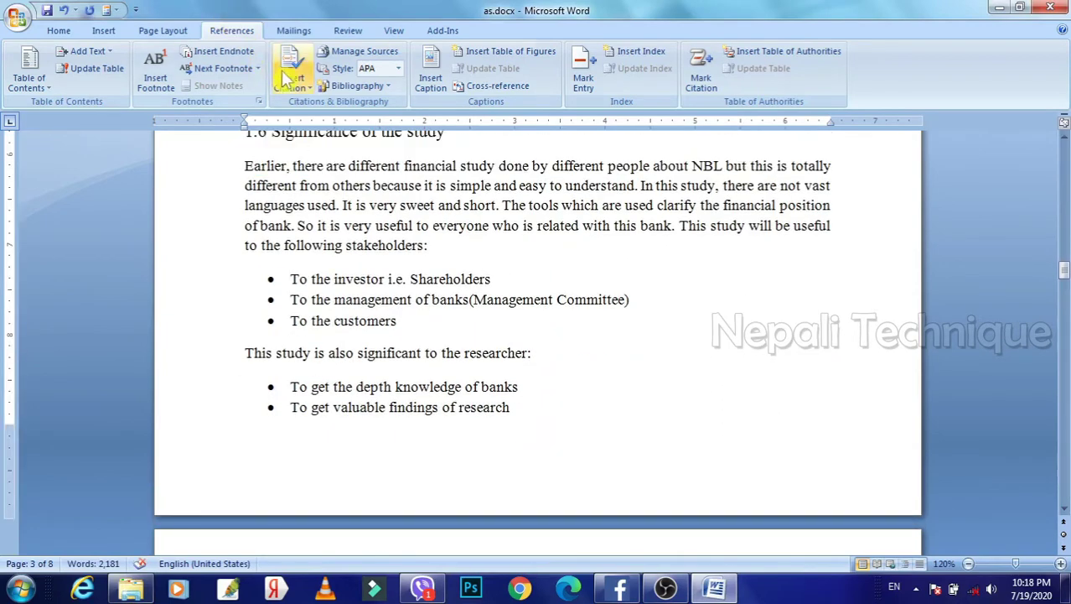
# - Add a new citation source with Web site as its type
pyautogui.click(292, 80)
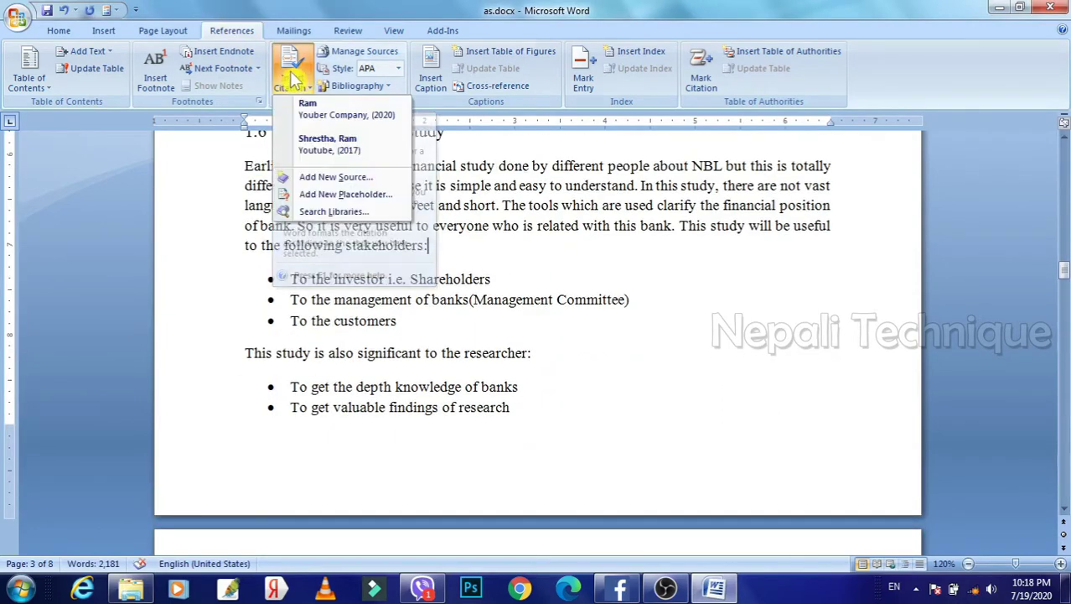
pyautogui.click(327, 178)
pyautogui.click(526, 218)
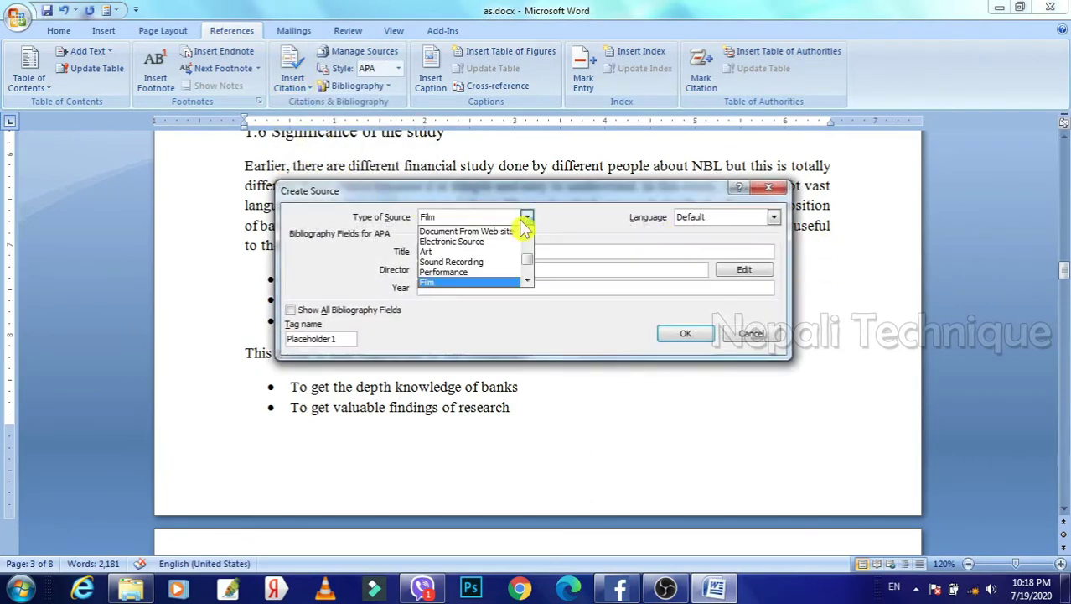
pyautogui.scroll(-2, 485, 252)
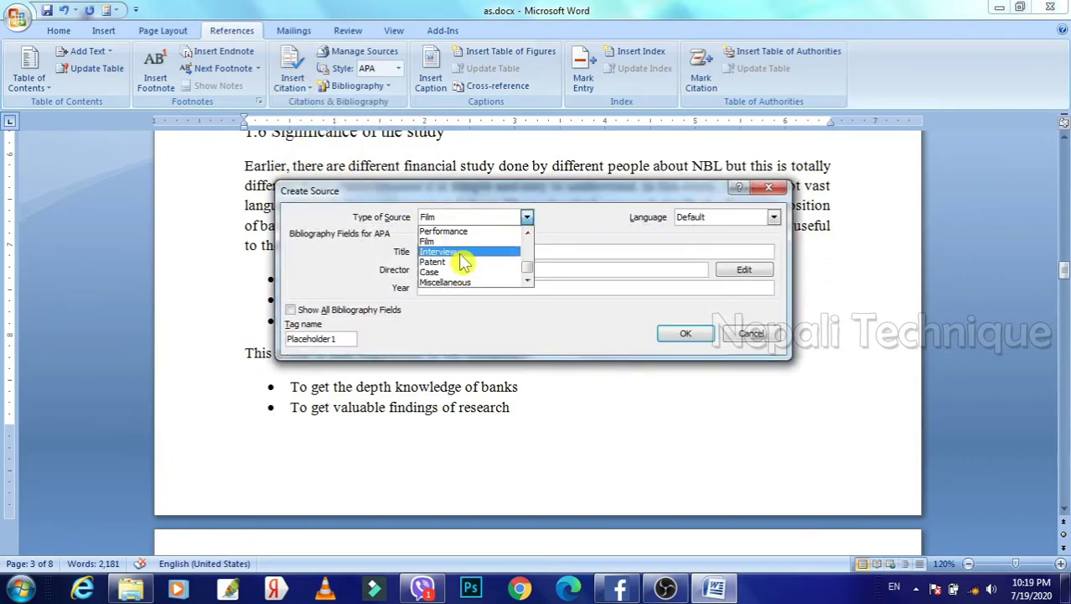
pyautogui.scroll(1, 466, 262)
pyautogui.scroll(1, 467, 263)
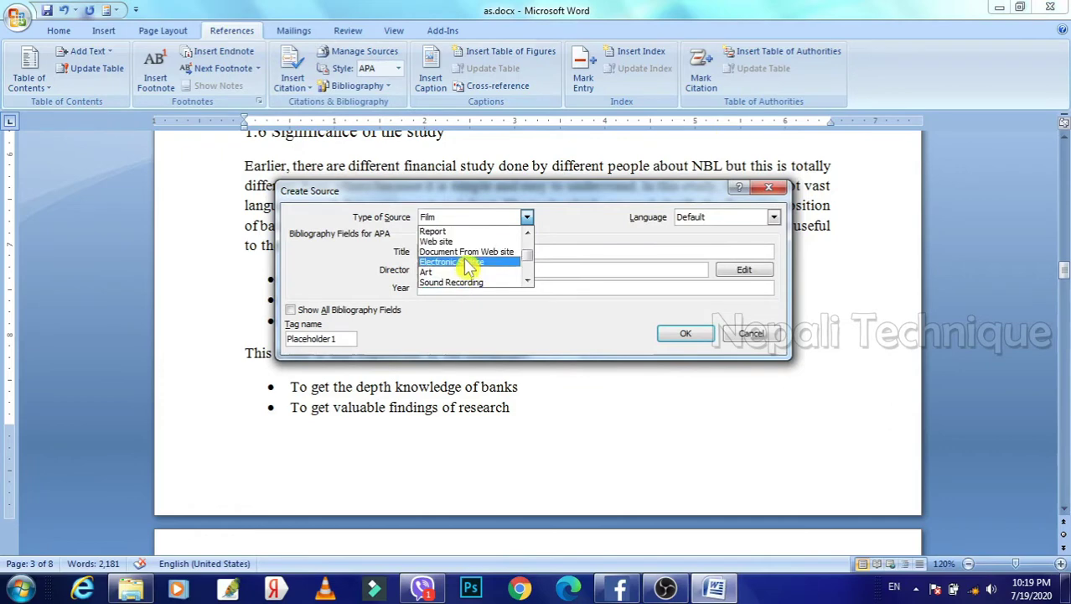
pyautogui.click(461, 242)
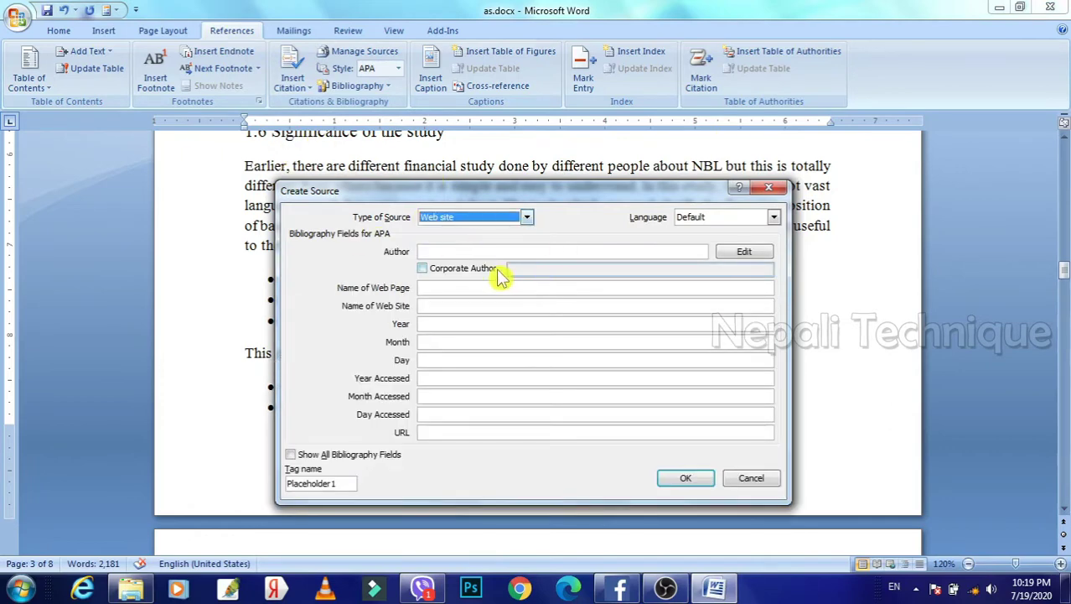
pyautogui.click(457, 251)
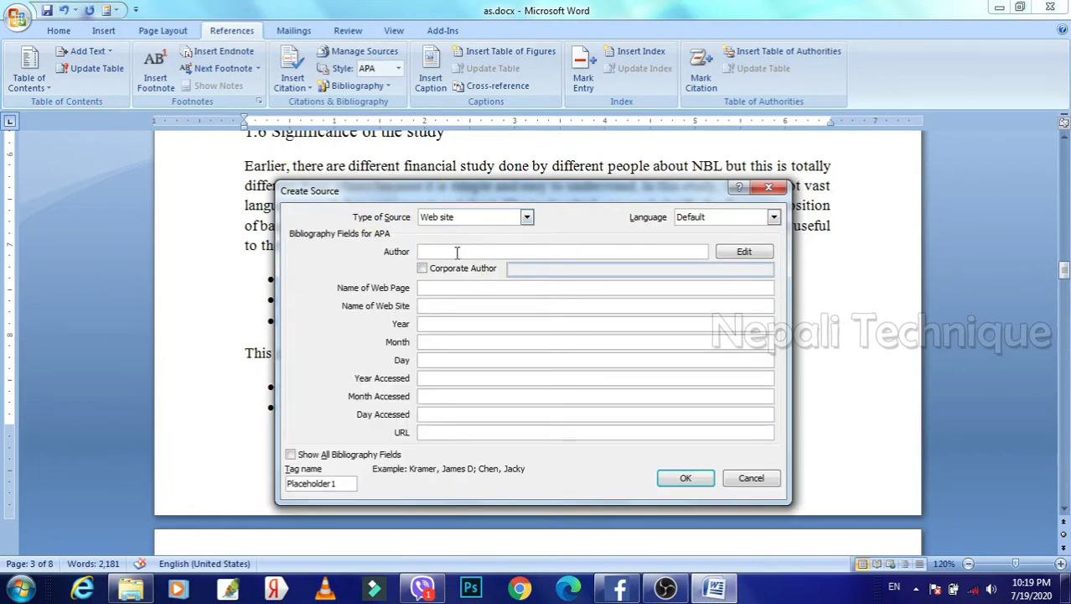
pyautogui.write('Ram Kumar')
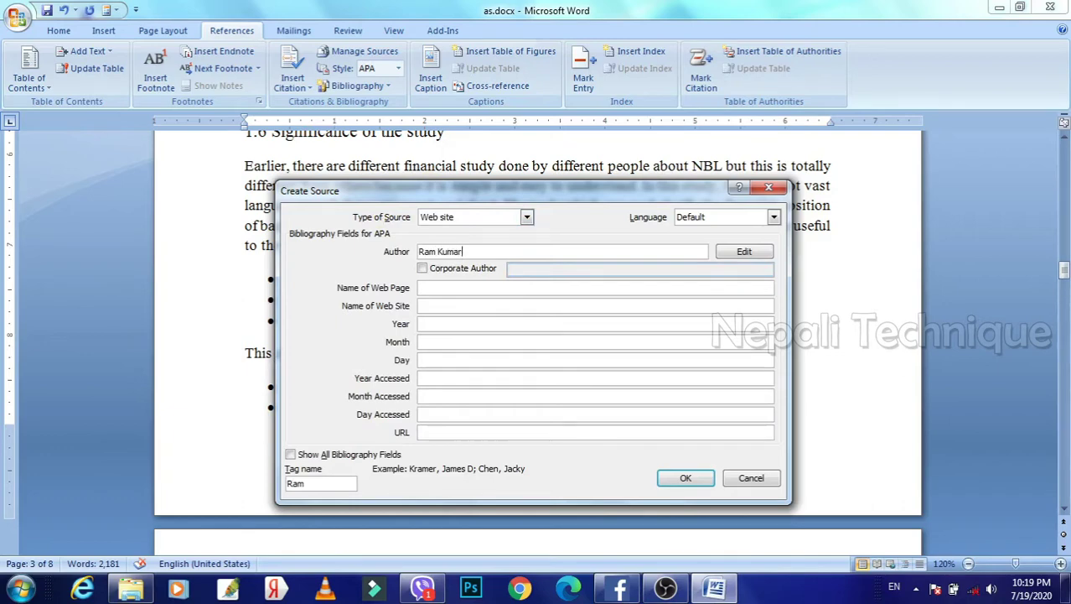
pyautogui.click(430, 288)
pyautogui.write('Youtber')
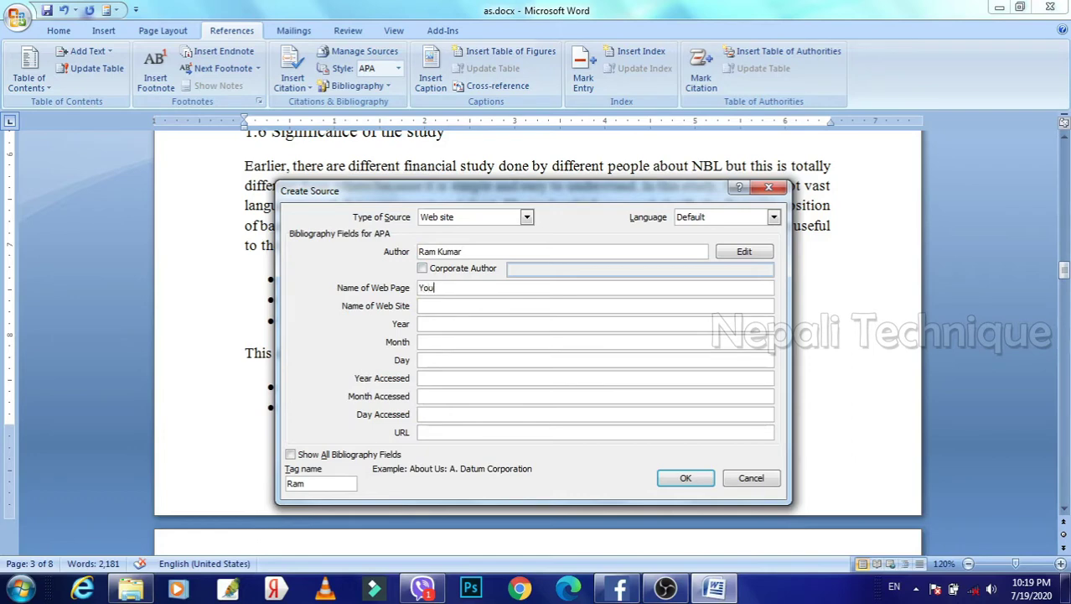
pyautogui.click(445, 306)
pyautogui.write('Youtuber')
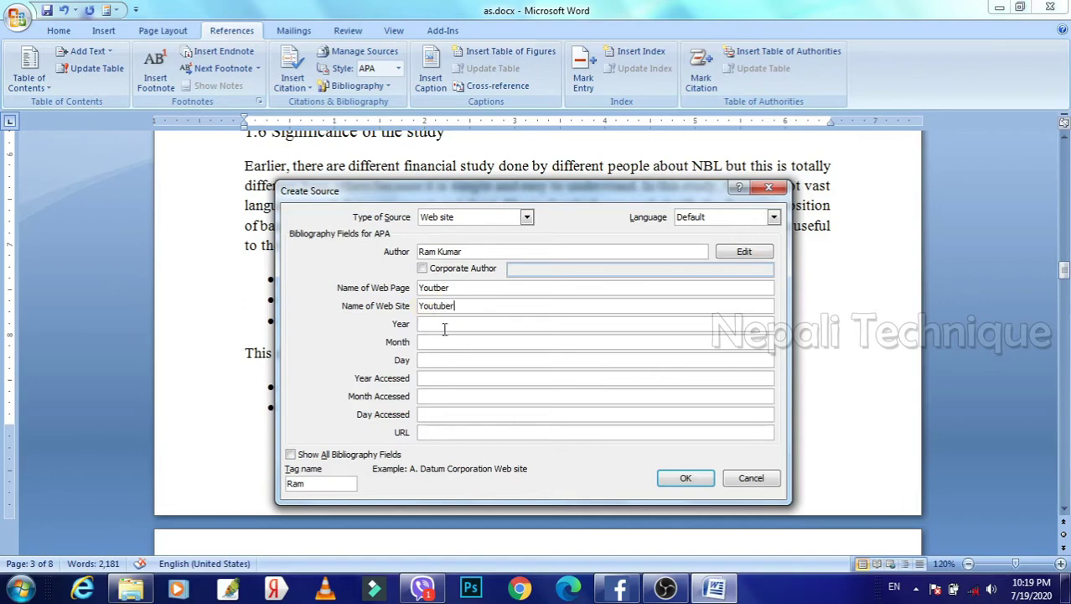
pyautogui.click(439, 324)
pyautogui.write('2020')
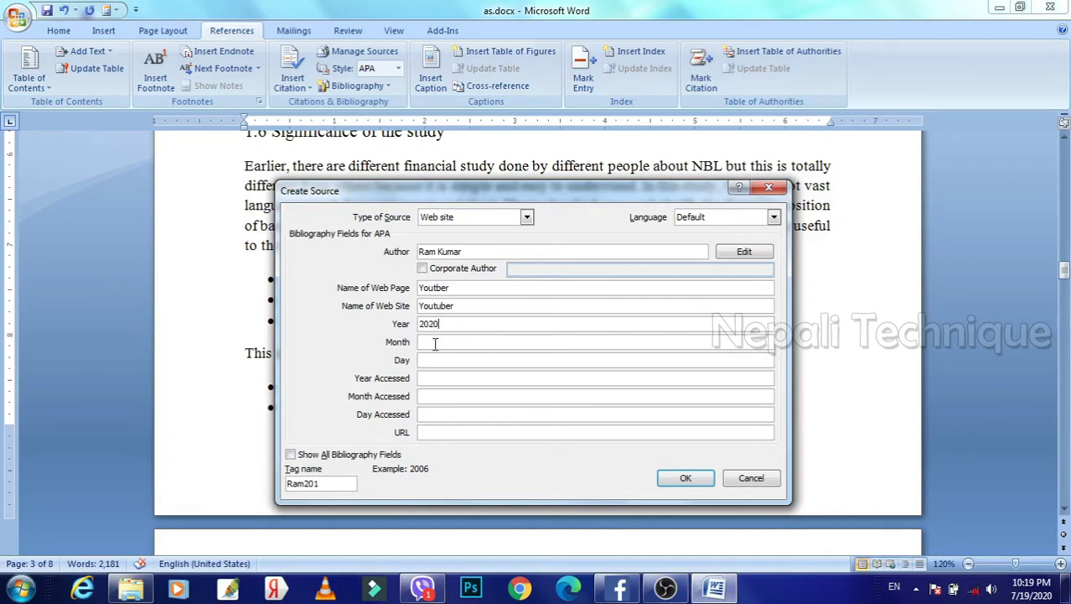
pyautogui.click(432, 342)
pyautogui.write('d')
pyautogui.click(439, 359)
pyautogui.write('2')
pyautogui.click(444, 379)
pyautogui.click(435, 433)
pyautogui.write('www.youtuber.com')
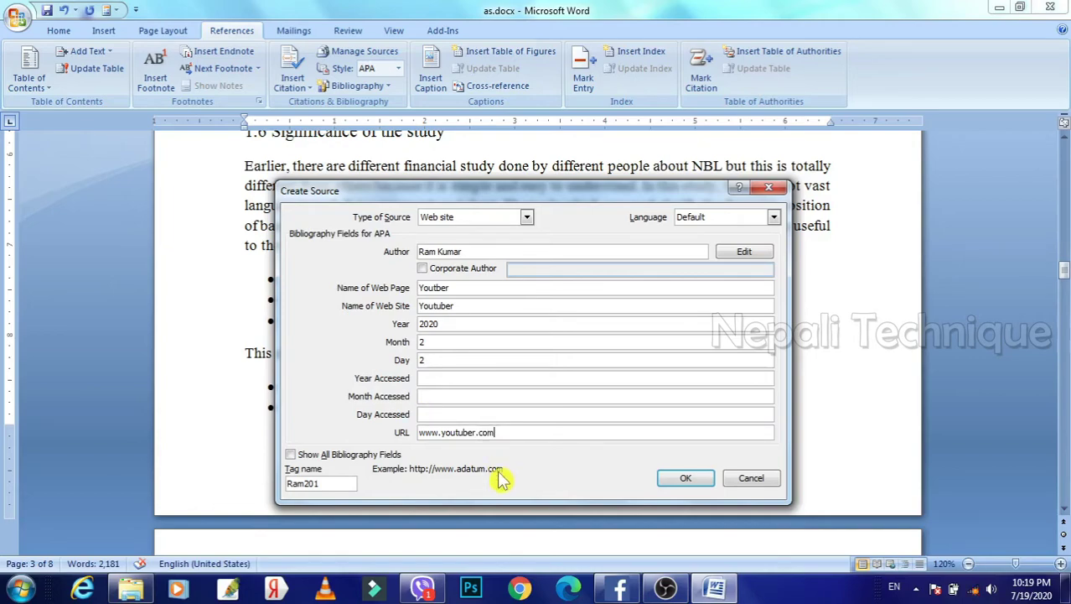
pyautogui.click(683, 480)
# - Split the Background of the Company paragraph after 'with' and cite the 2020 web source there
pyautogui.scroll(5, 637, 285)
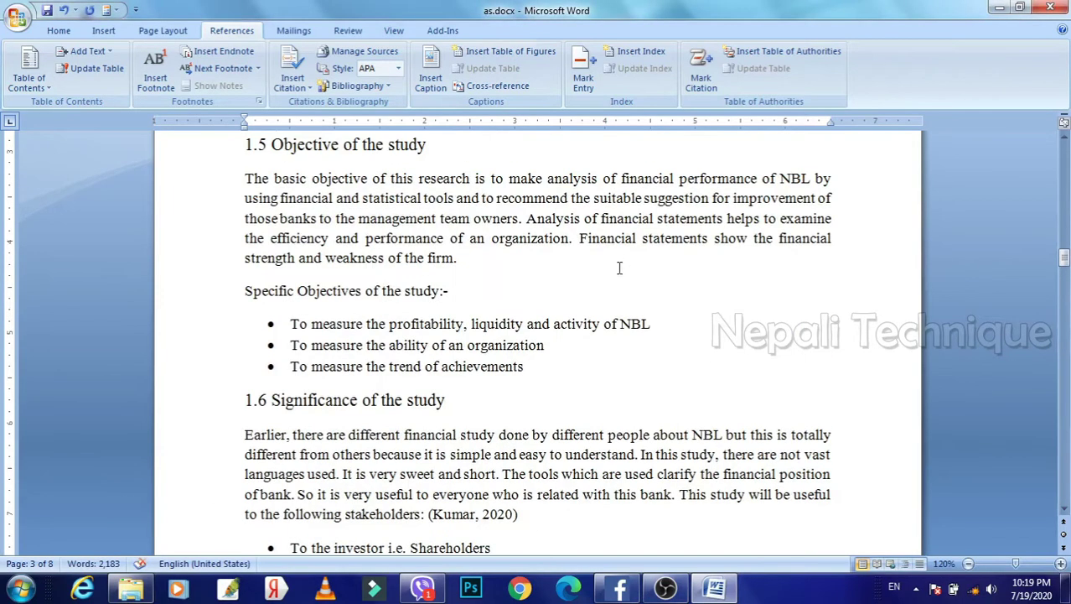
pyautogui.scroll(10, 628, 274)
pyautogui.scroll(10, 629, 274)
pyautogui.scroll(3, 629, 274)
pyautogui.scroll(3, 575, 252)
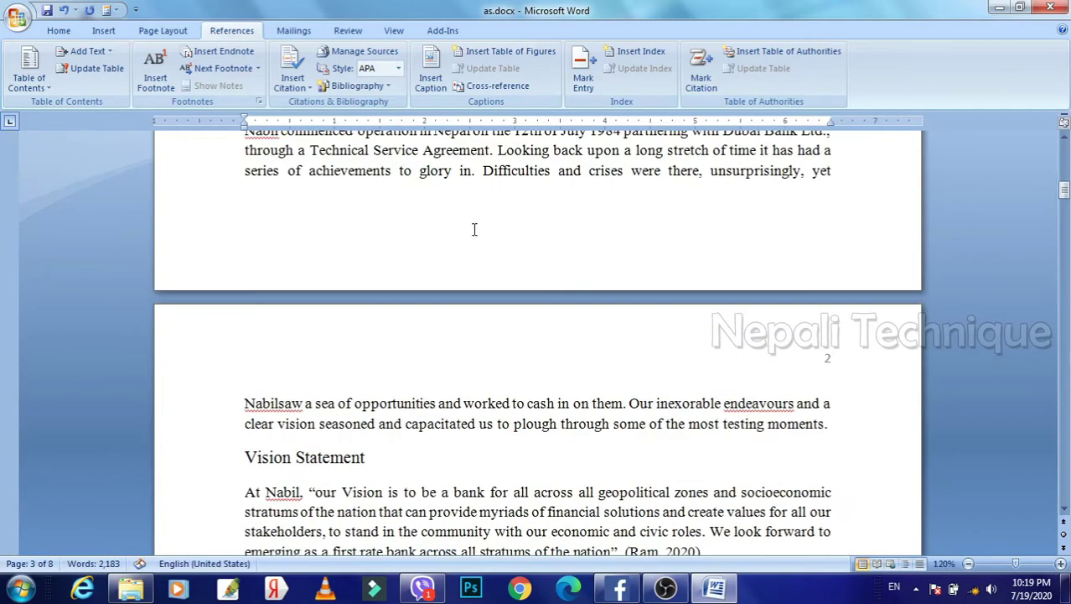
pyautogui.scroll(4, 474, 230)
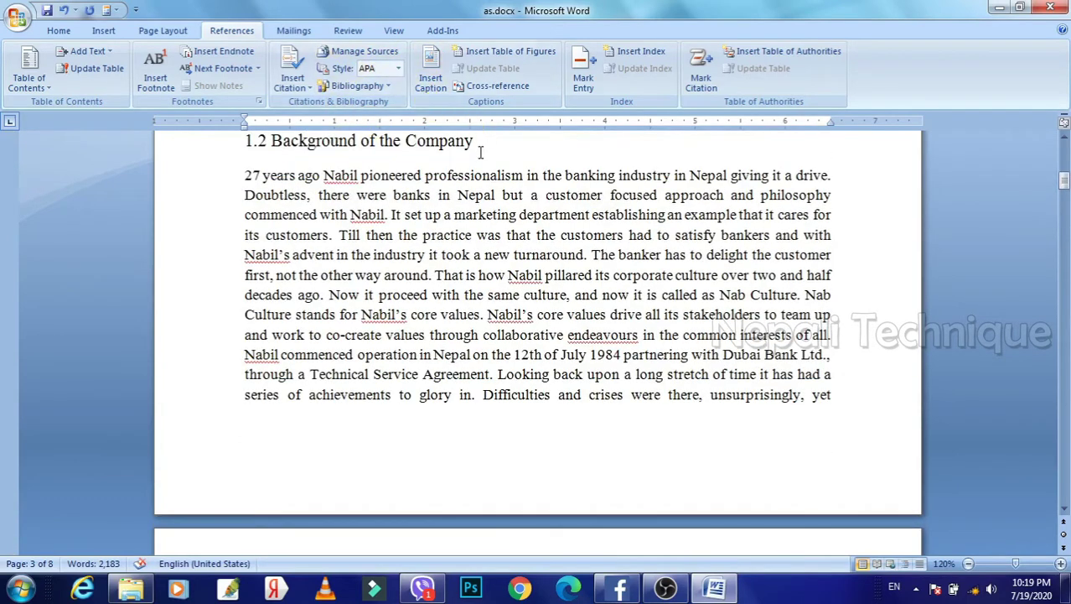
pyautogui.scroll(1, 478, 168)
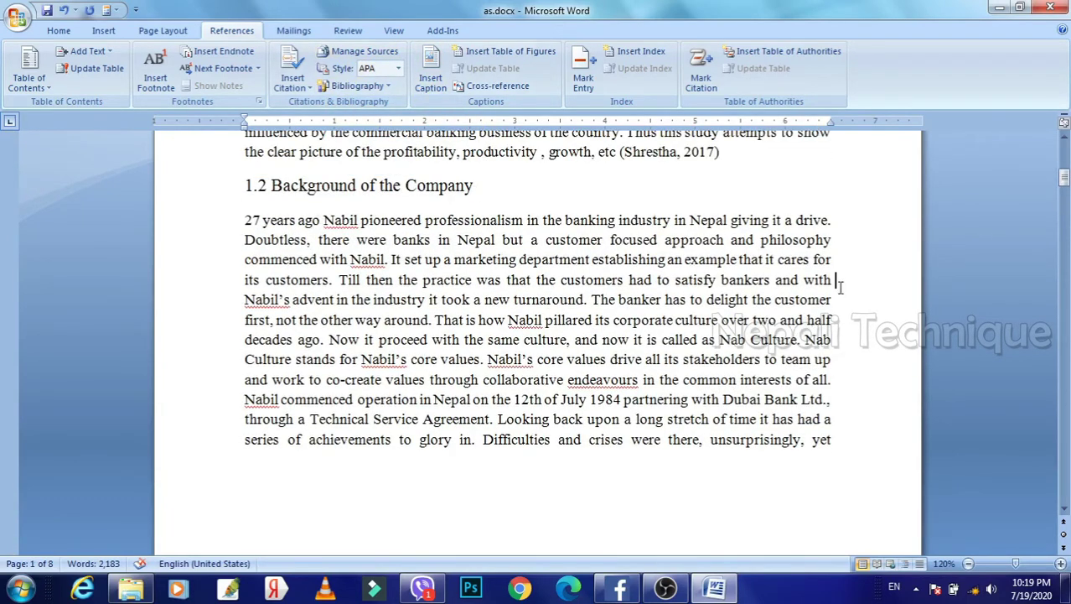
pyautogui.press('Return')
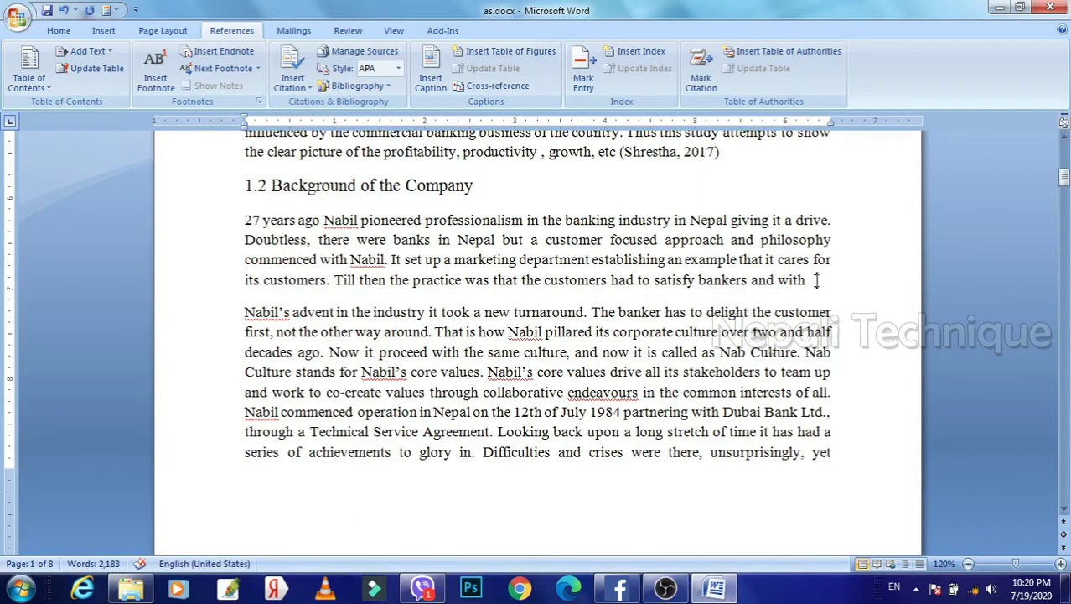
pyautogui.click(293, 84)
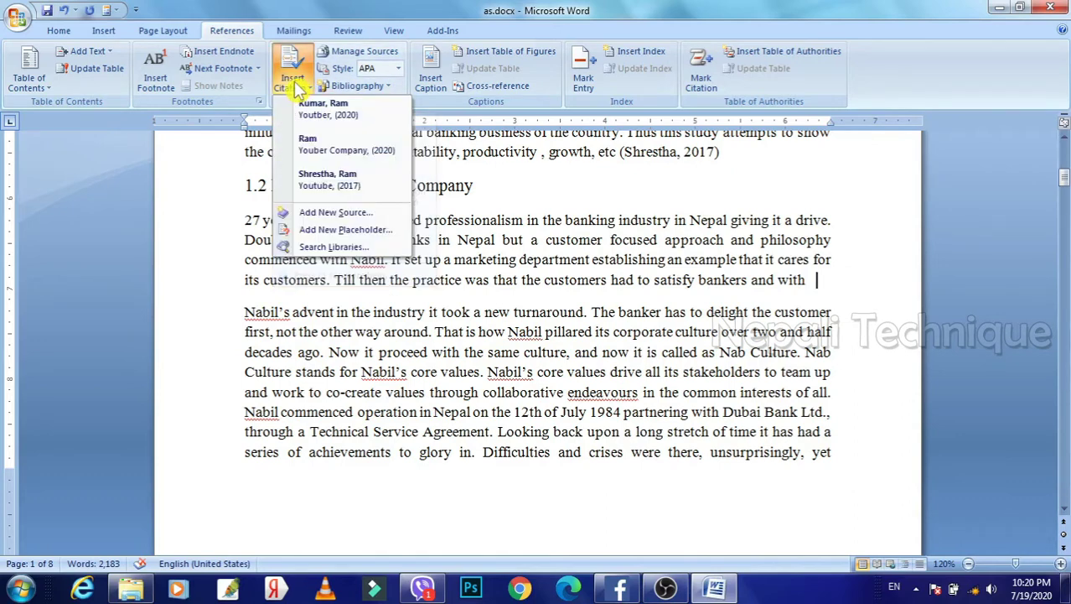
pyautogui.click(325, 117)
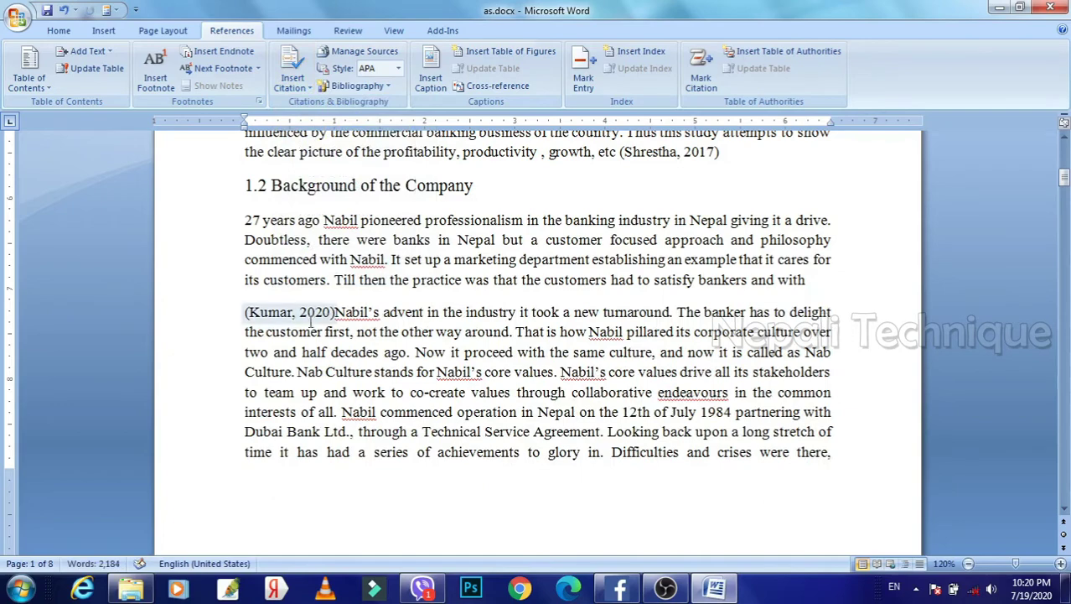
# - Cite the existing 2017 book source after 'the most testing moments.'
pyautogui.click(292, 80)
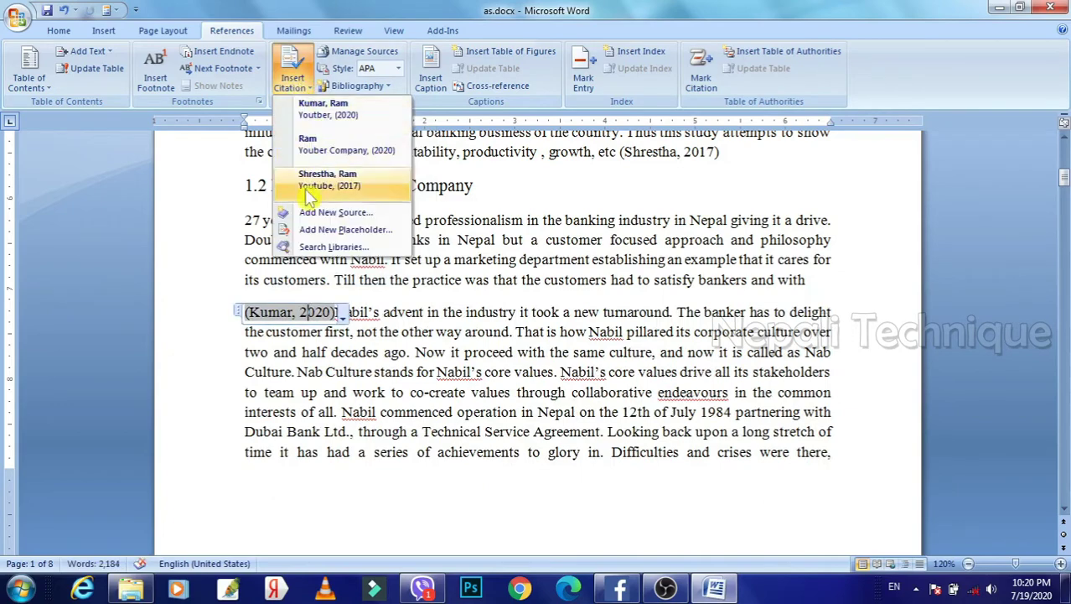
pyautogui.scroll(-5, 721, 343)
pyautogui.scroll(-4, 719, 342)
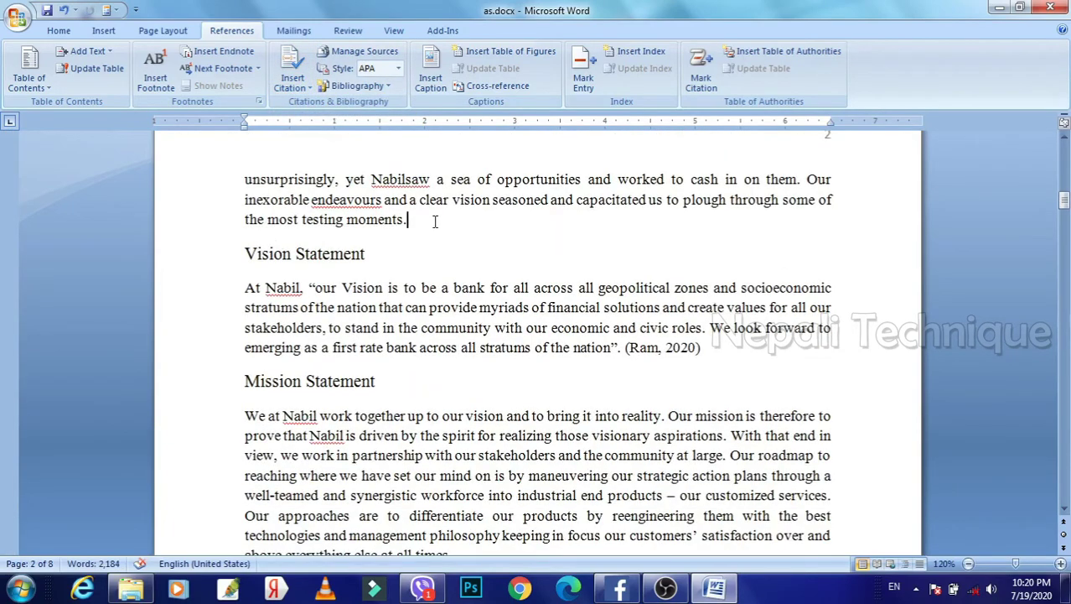
pyautogui.click(292, 80)
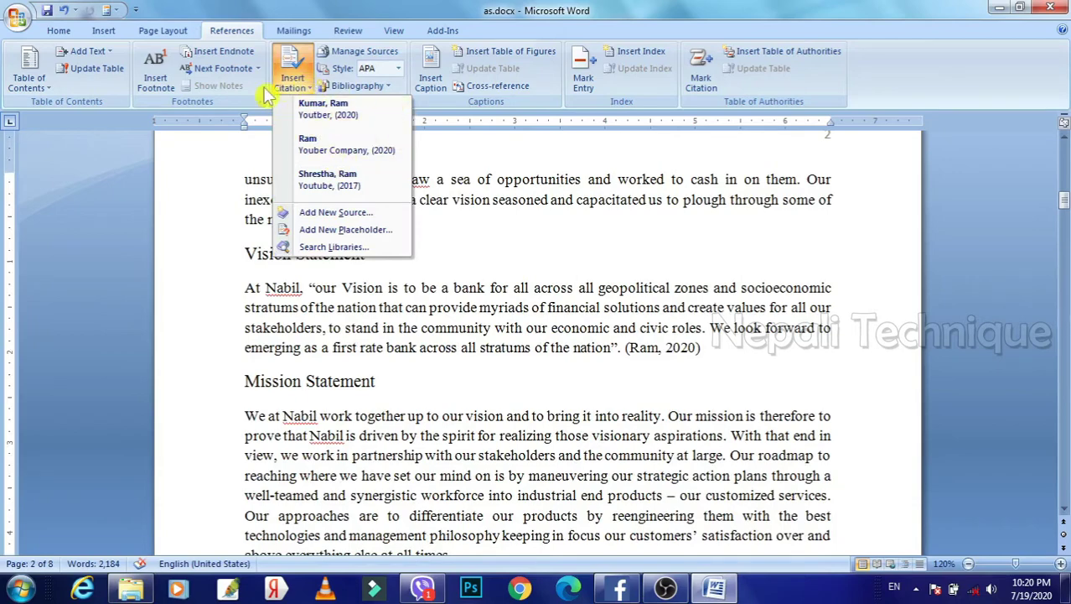
pyautogui.click(323, 179)
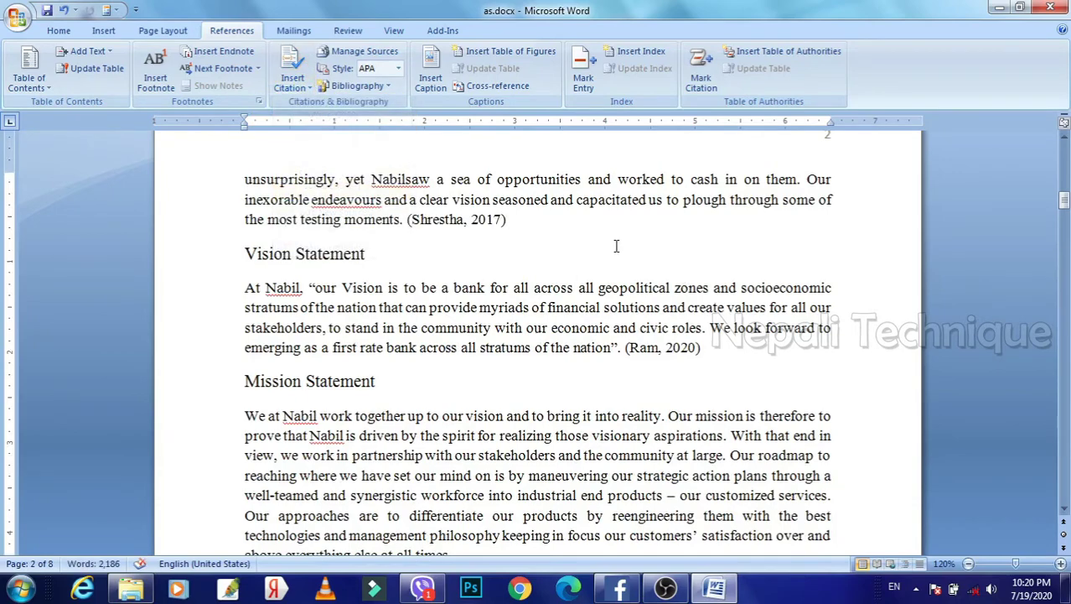
pyautogui.scroll(-7, 620, 249)
pyautogui.scroll(-8, 634, 252)
pyautogui.scroll(-3, 634, 252)
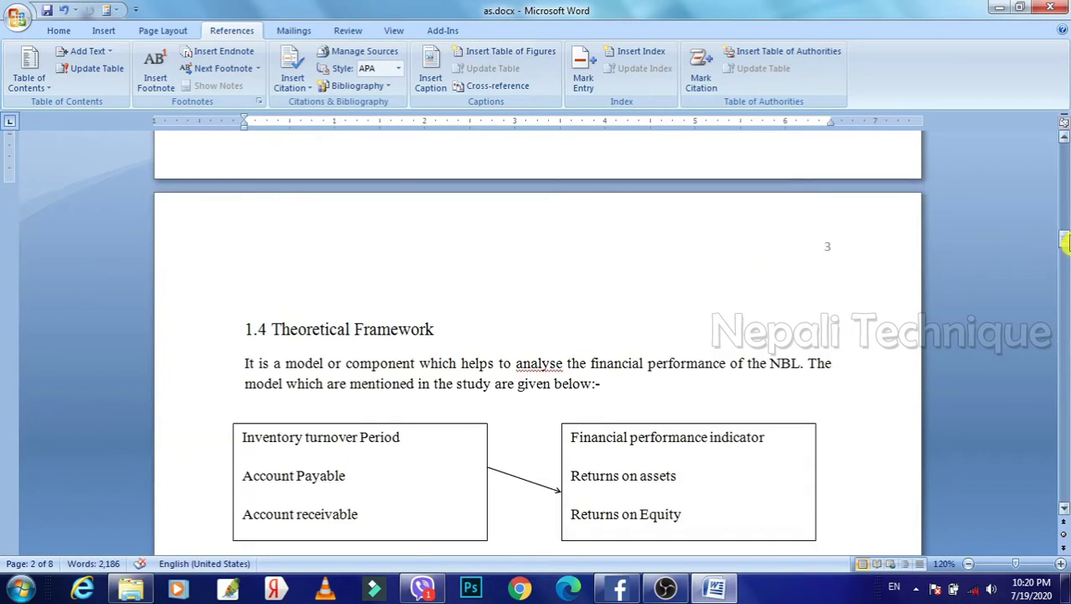
# - Select the old hand-typed BIBLIOGRAPHY list on page 8 and delete it
pyautogui.moveTo(1065, 241); pyautogui.dragTo(1065, 475)
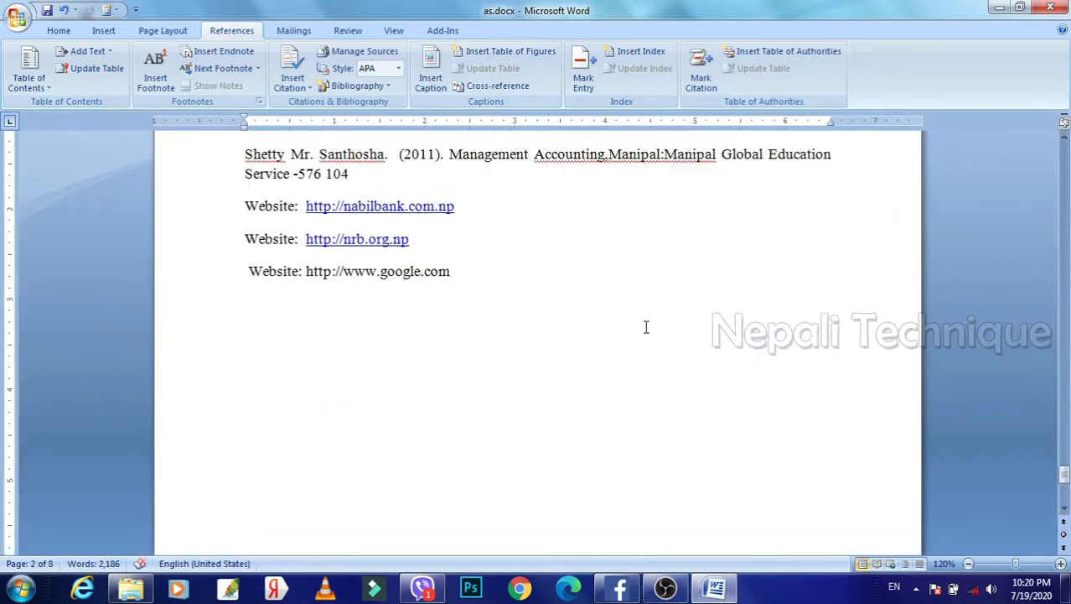
pyautogui.scroll(2, 570, 289)
pyautogui.scroll(2, 531, 271)
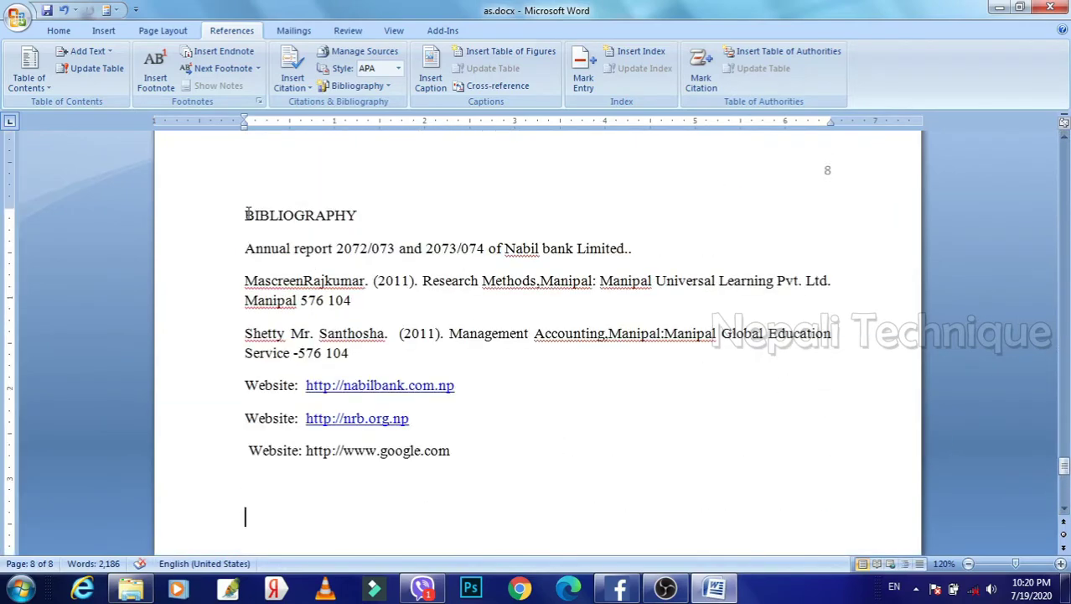
pyautogui.moveTo(246, 214); pyautogui.dragTo(495, 457)
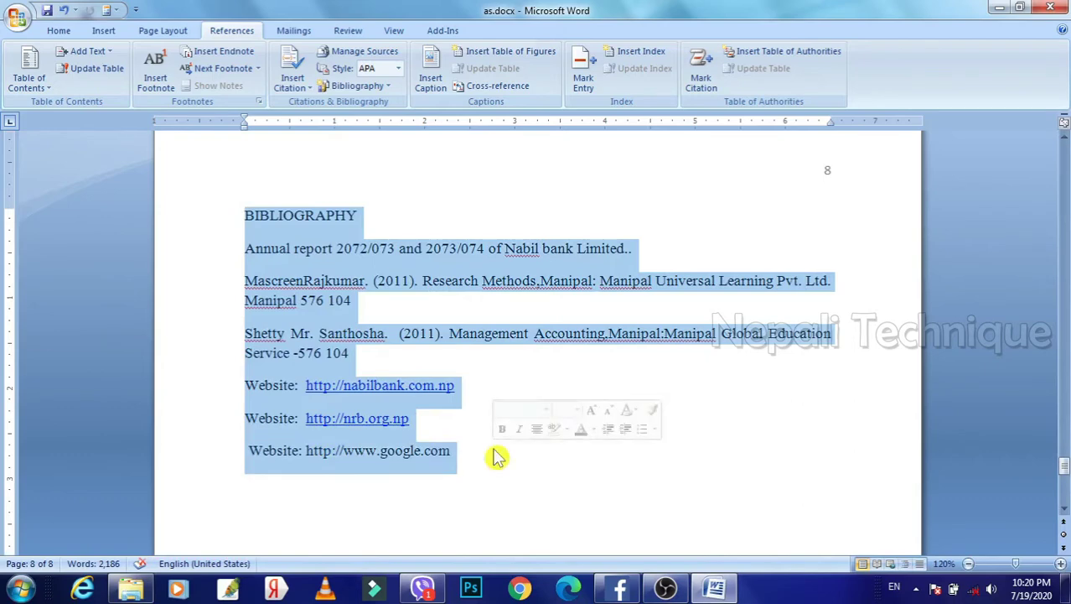
pyautogui.press('Delete')
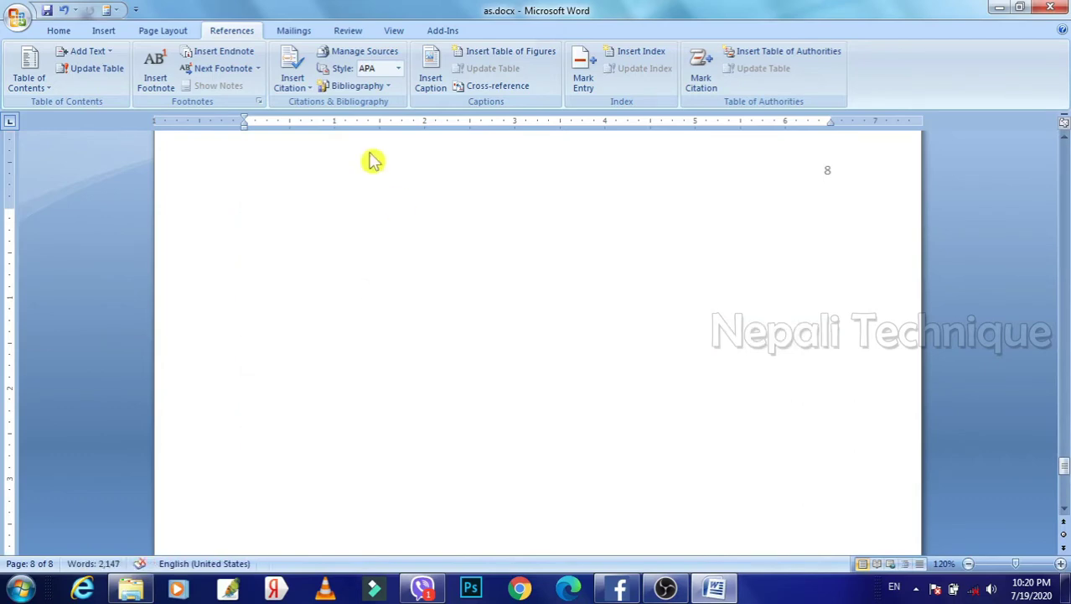
# - Insert an automatic bibliography, trying GOST - Name Sort and Turabian before settling on SIST02
pyautogui.click(367, 89)
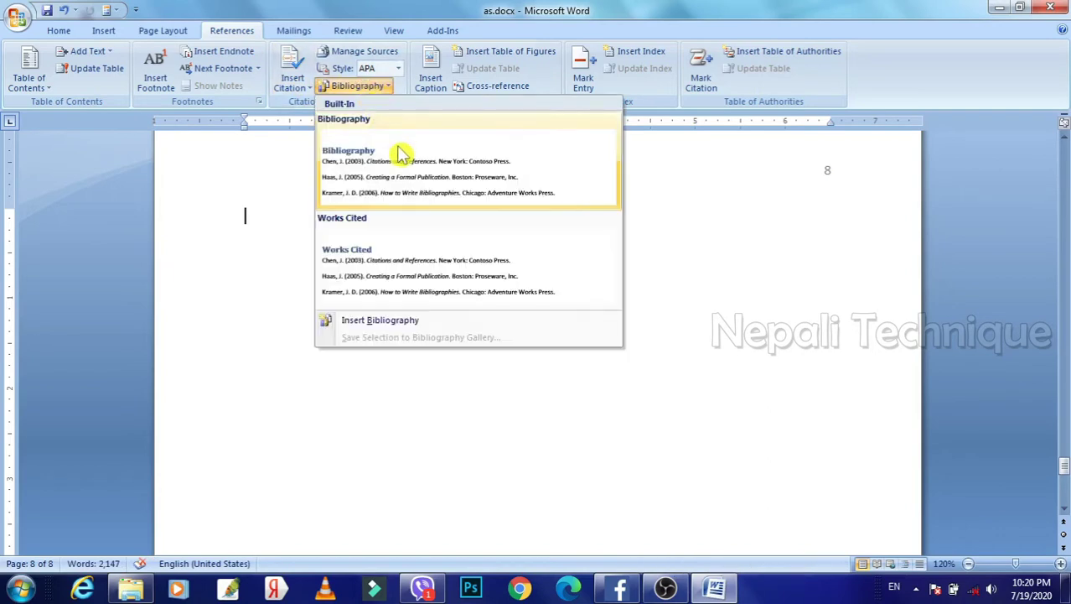
pyautogui.click(370, 180)
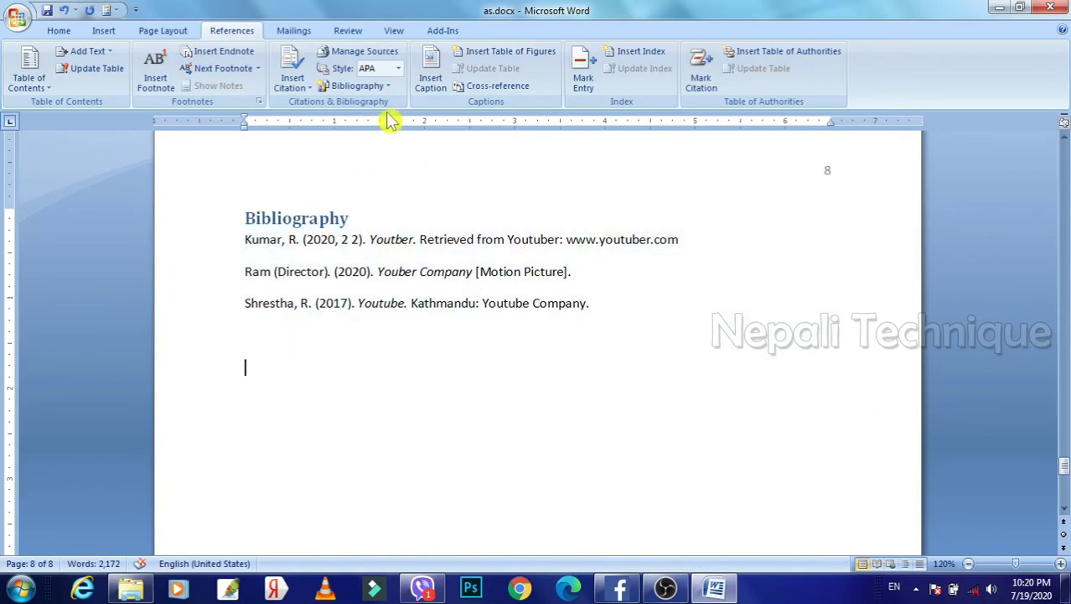
pyautogui.click(399, 69)
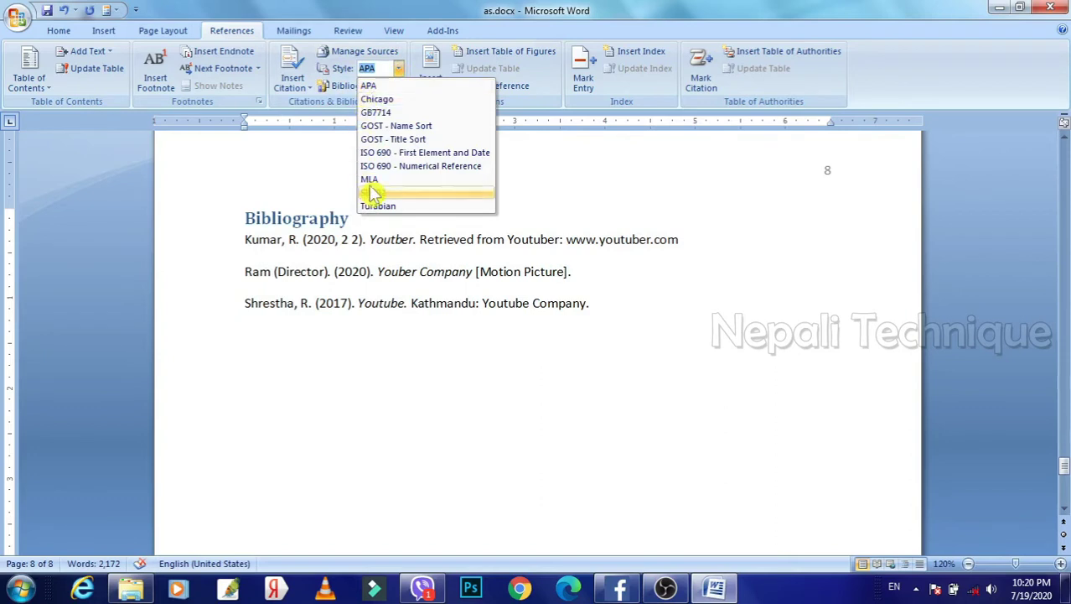
pyautogui.click(399, 130)
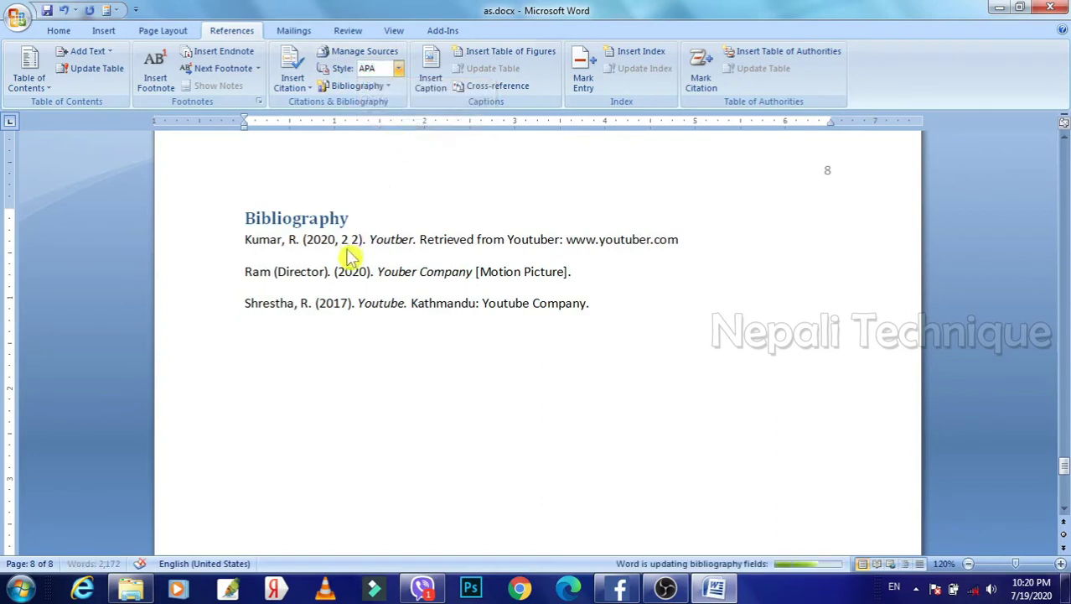
pyautogui.click(400, 71)
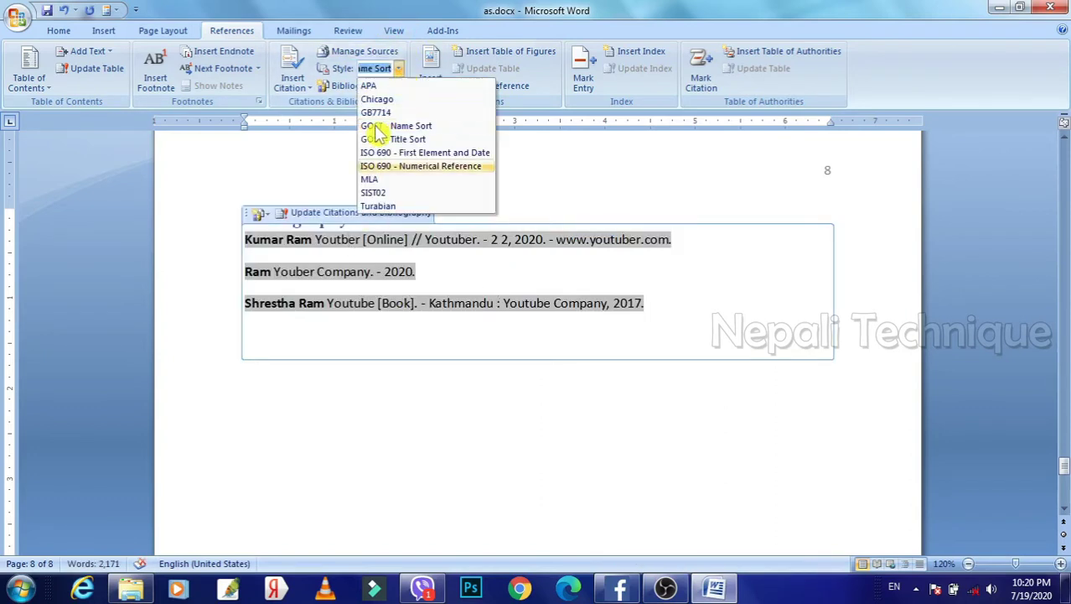
pyautogui.click(374, 205)
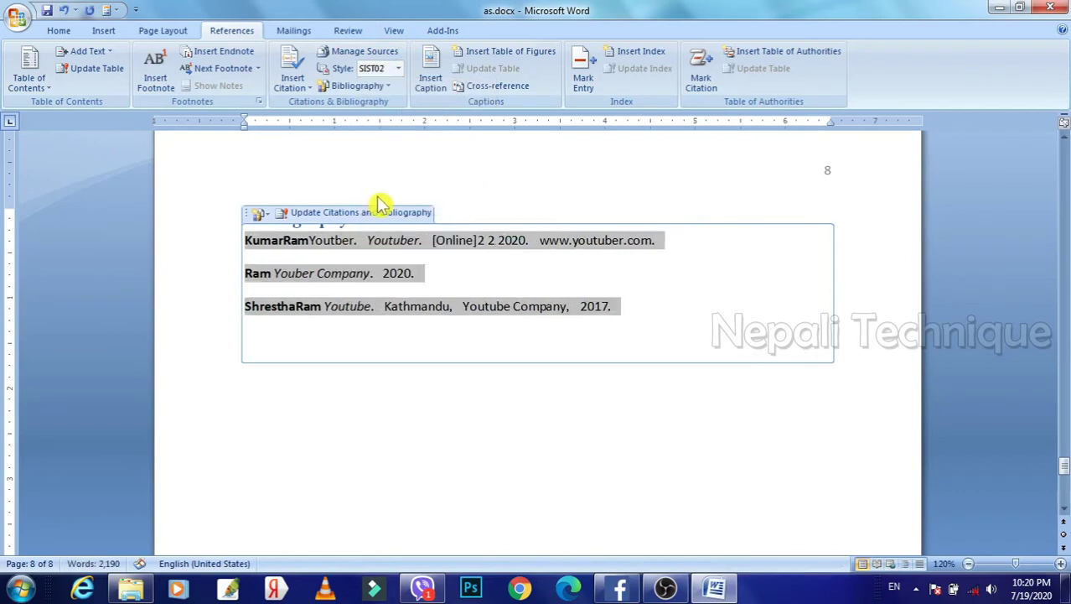
pyautogui.click(394, 403)
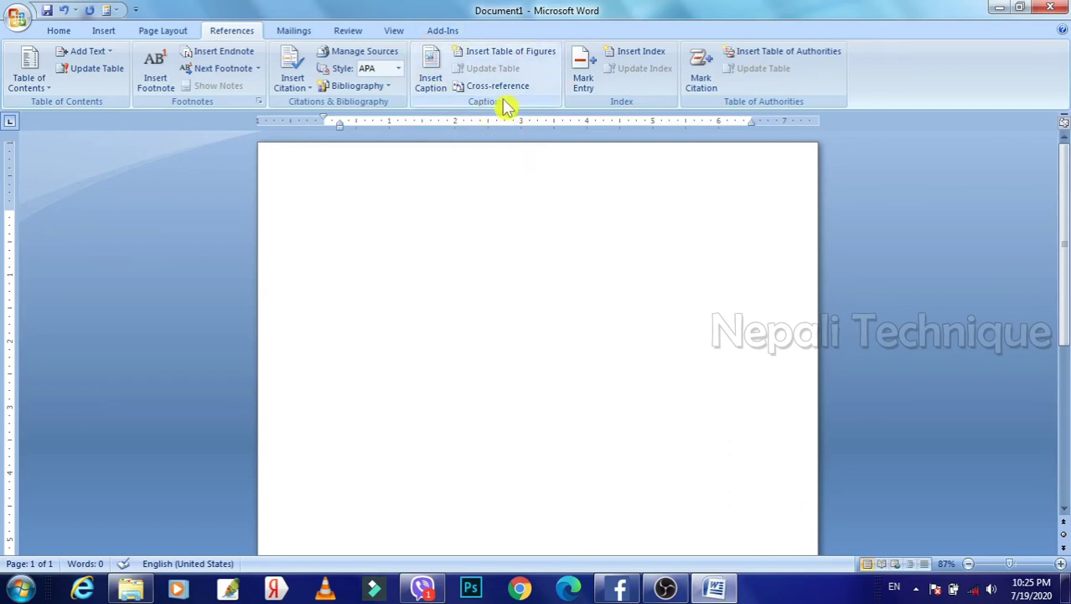
# - Open the built-in equation gallery, then close it without inserting anything
pyautogui.click(103, 31)
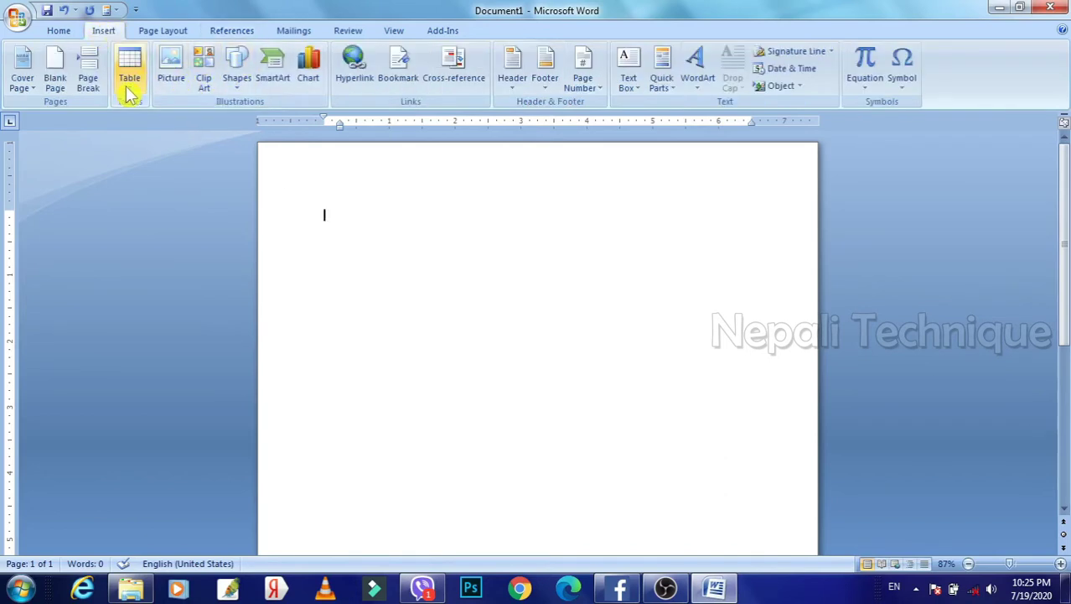
pyautogui.click(857, 84)
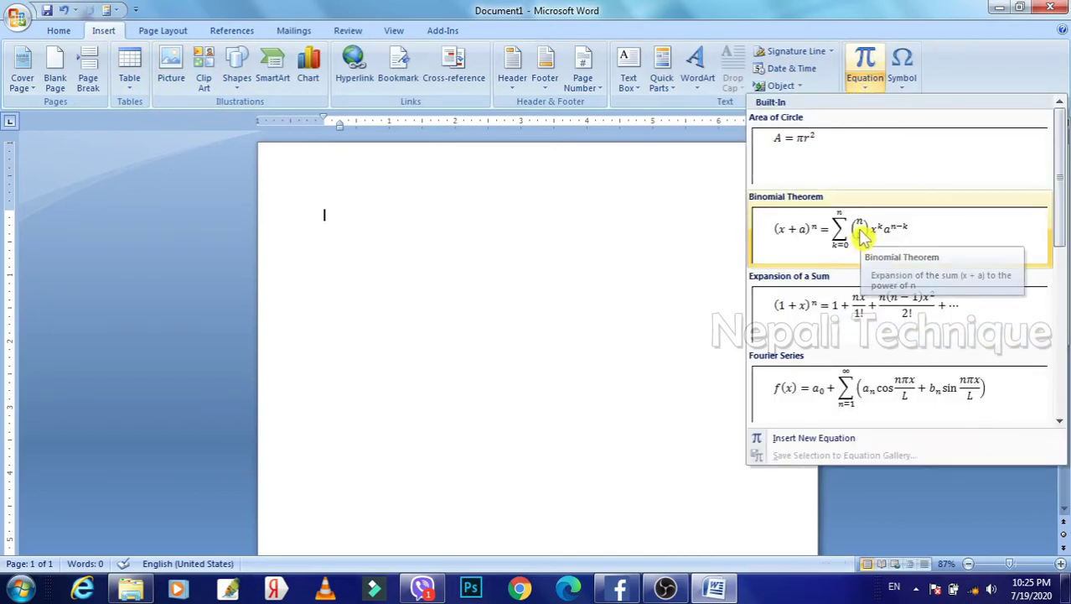
pyautogui.click(436, 202)
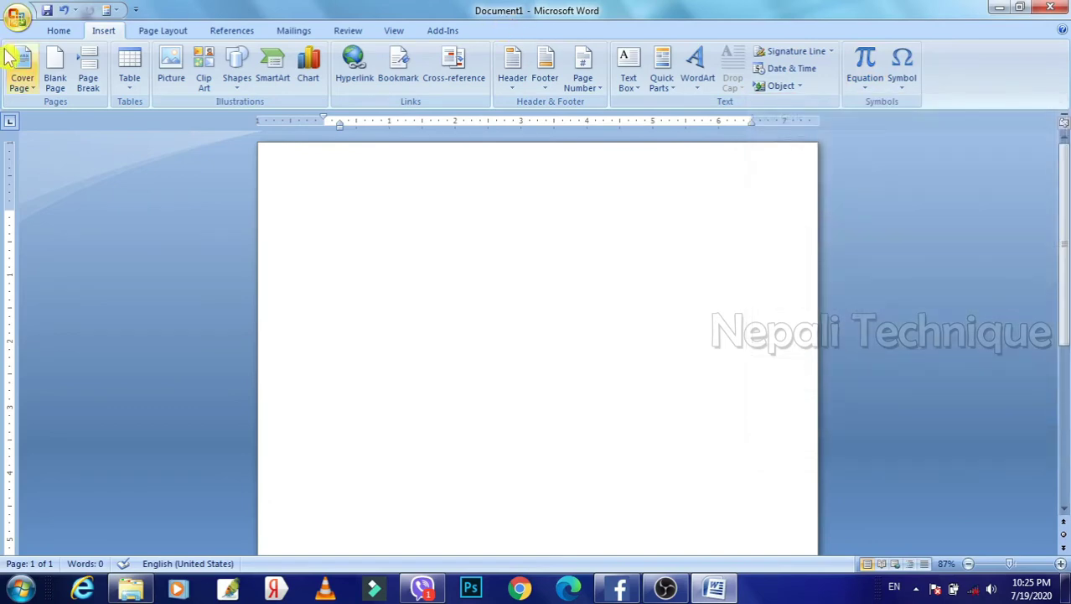
# - Insert the eye-examination clip art with square text wrapping, moved further right on the page
pyautogui.click(214, 74)
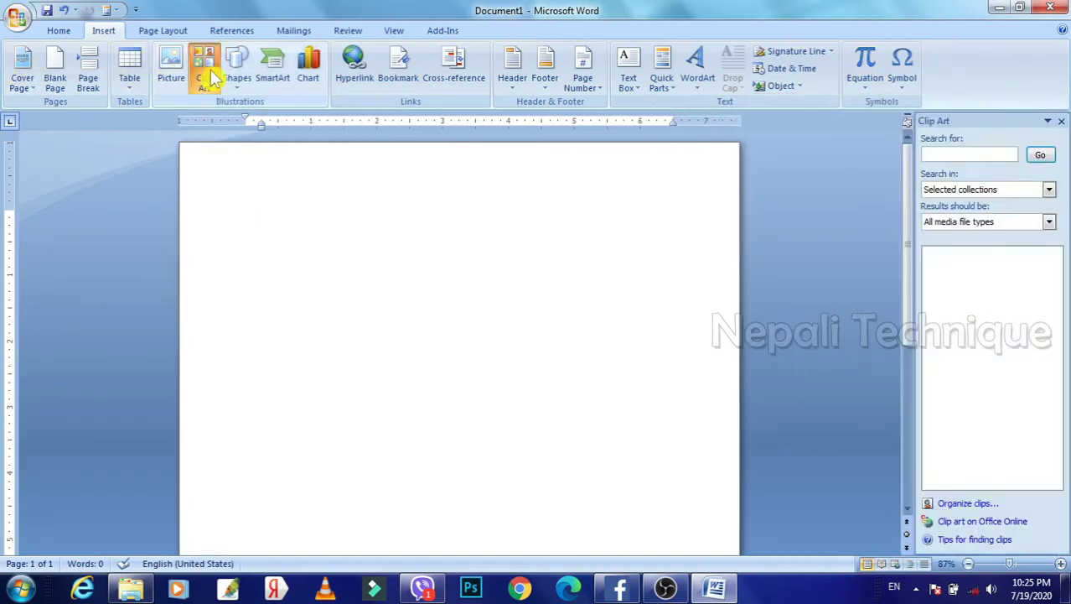
pyautogui.click(1041, 154)
pyautogui.click(1018, 273)
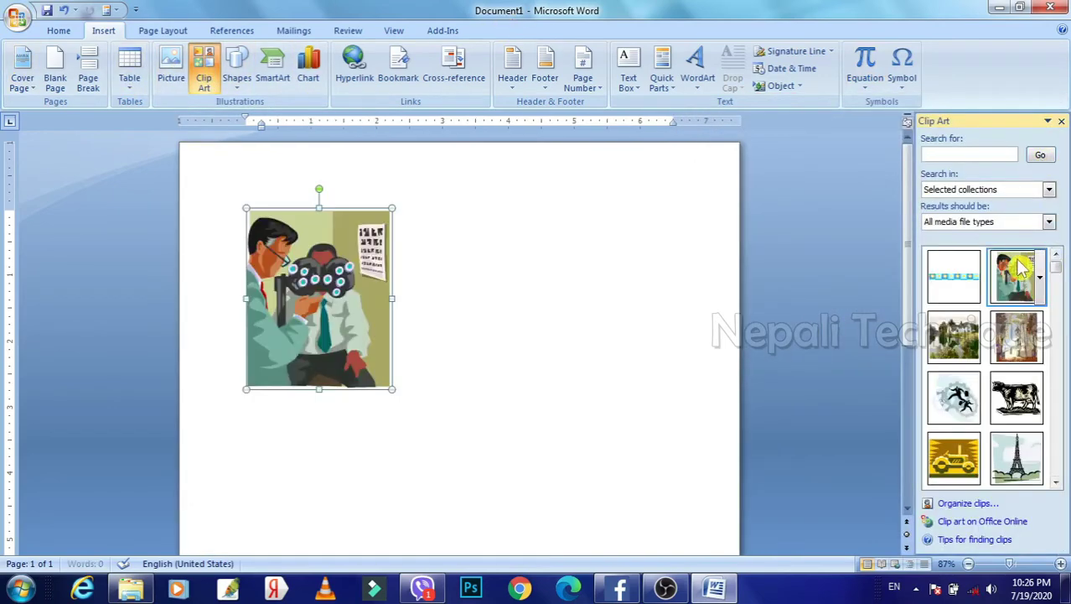
pyautogui.click(810, 86)
pyautogui.click(824, 129)
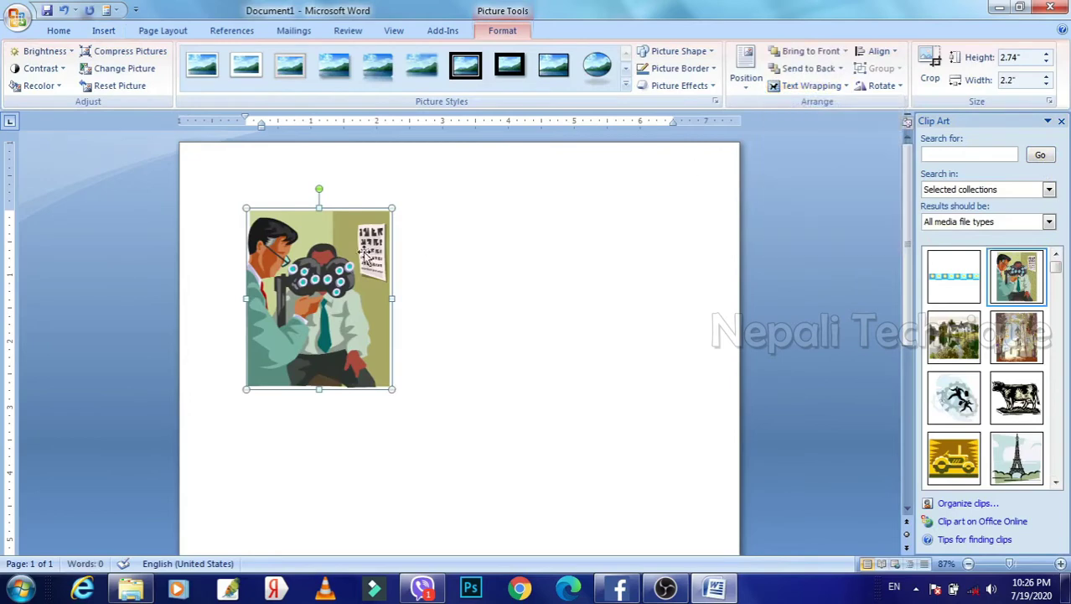
pyautogui.moveTo(338, 260); pyautogui.dragTo(451, 260)
pyautogui.click(1061, 121)
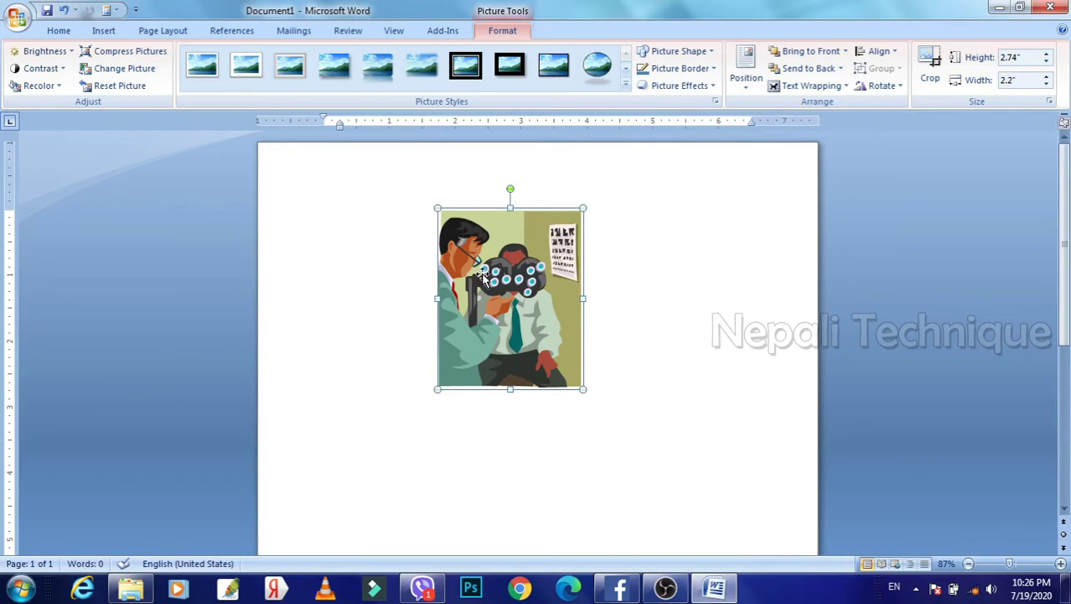
pyautogui.click(237, 31)
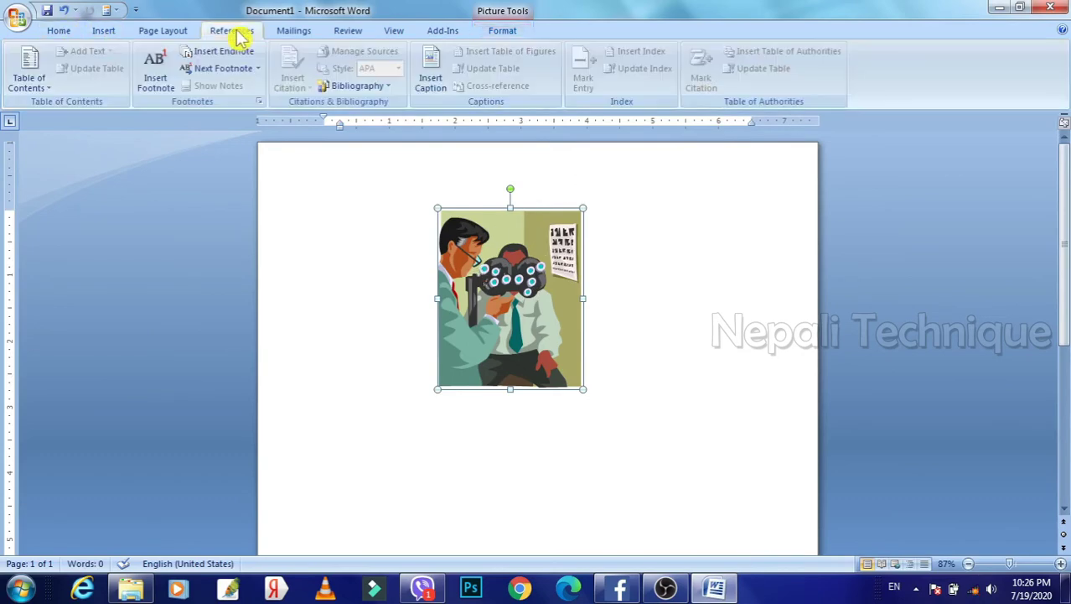
# - Open Insert Caption for the picture and start a new label named 'New Image Document'
pyautogui.rightClick(515, 240)
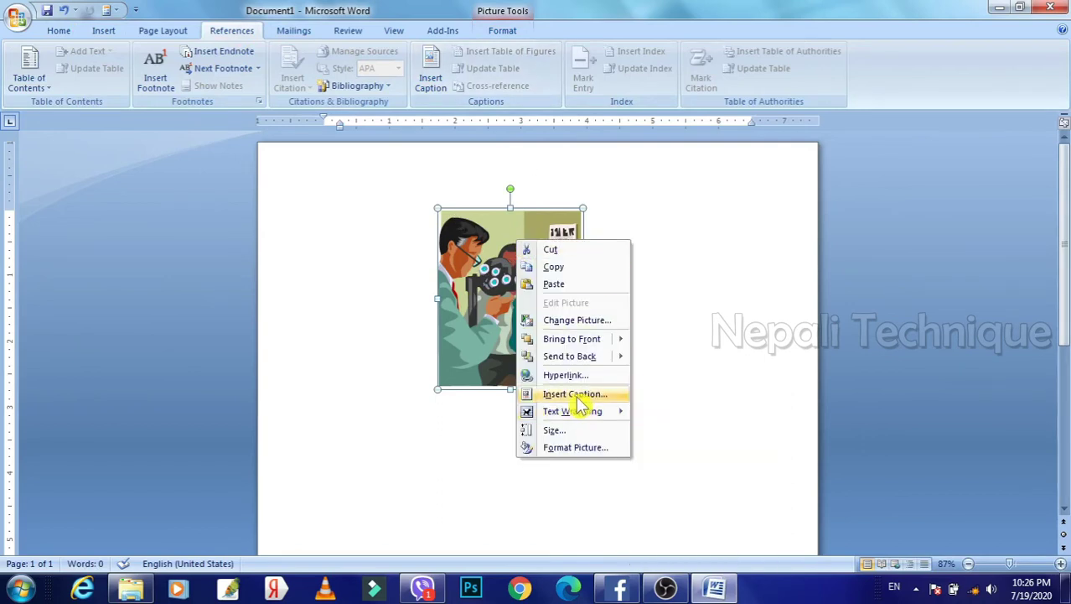
pyautogui.click(431, 80)
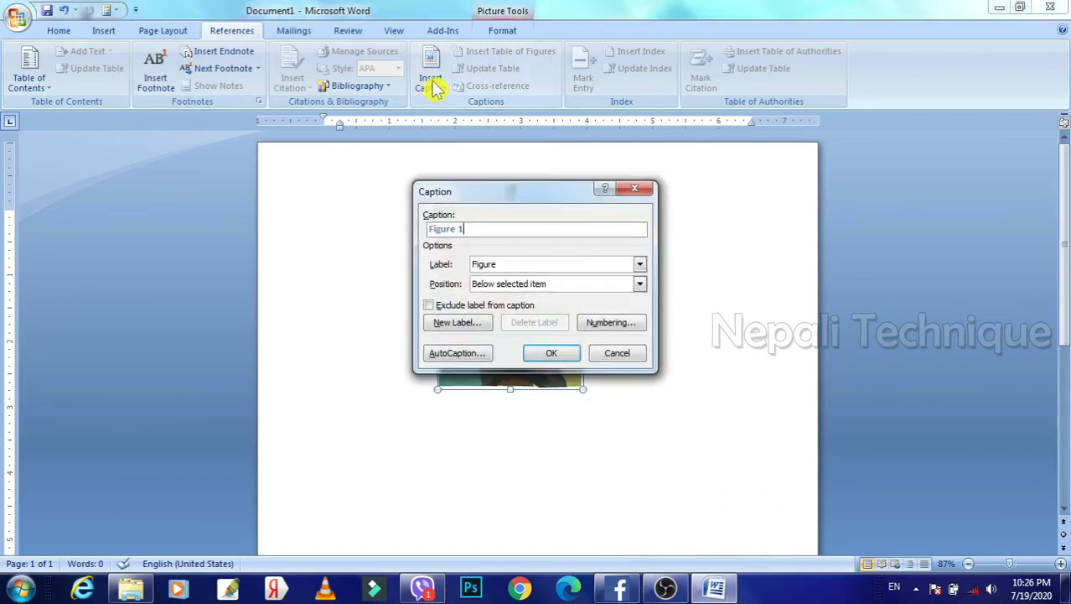
pyautogui.moveTo(530, 191)
pyautogui.mouseDown()
pyautogui.moveTo(505, 217)
pyautogui.moveTo(513, 211)
pyautogui.mouseUp()
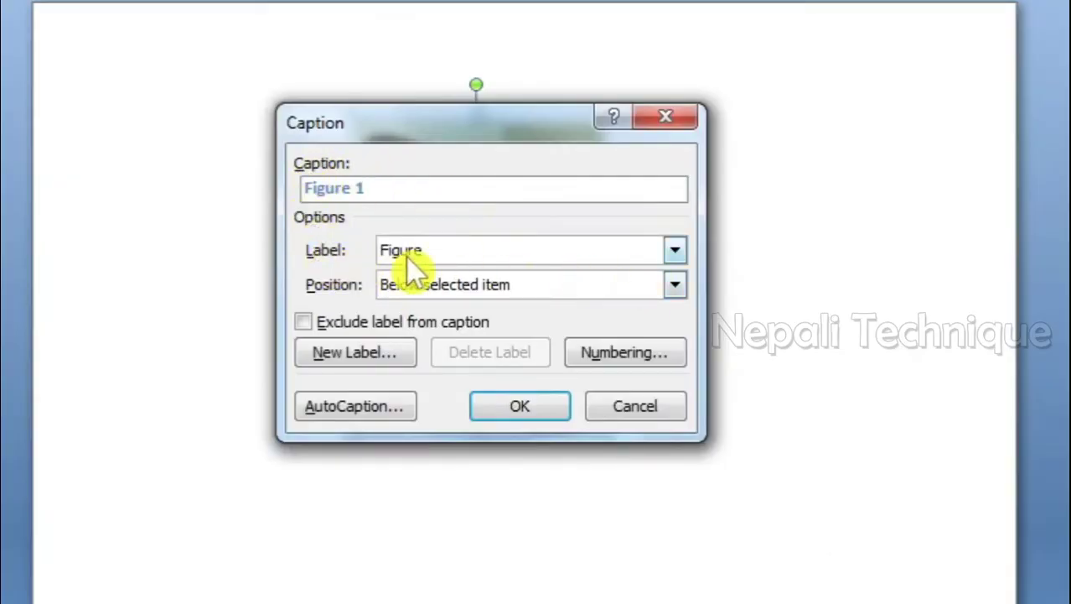
pyautogui.click(676, 251)
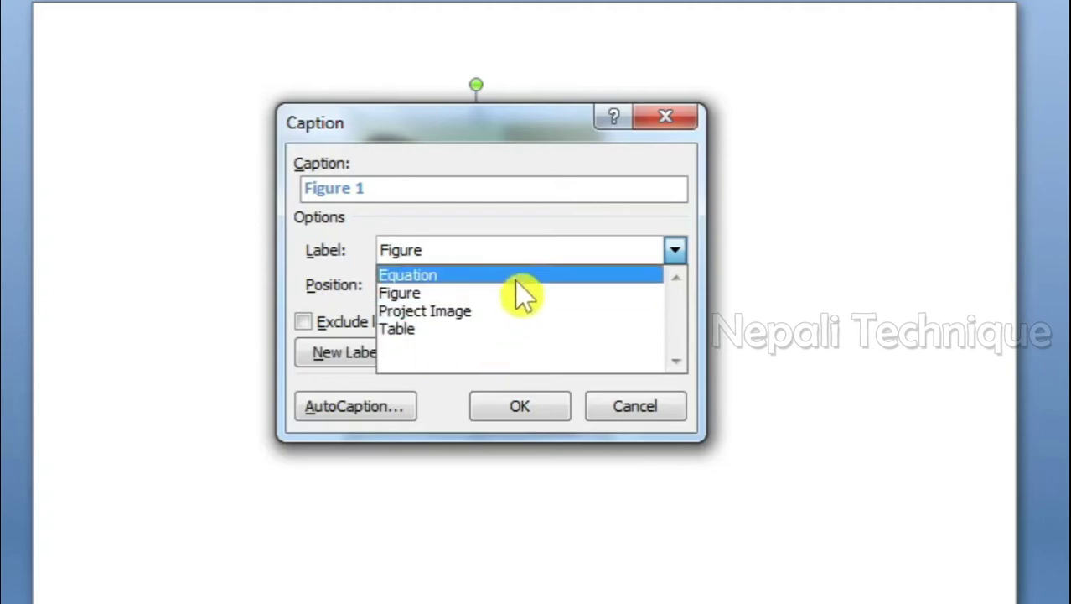
pyautogui.click(521, 249)
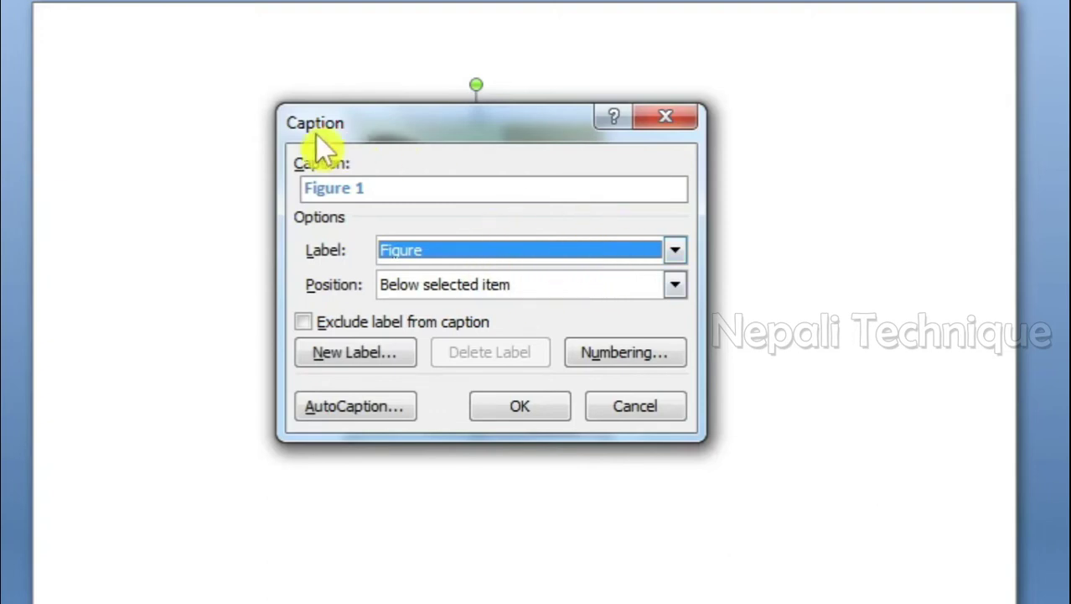
pyautogui.click(380, 355)
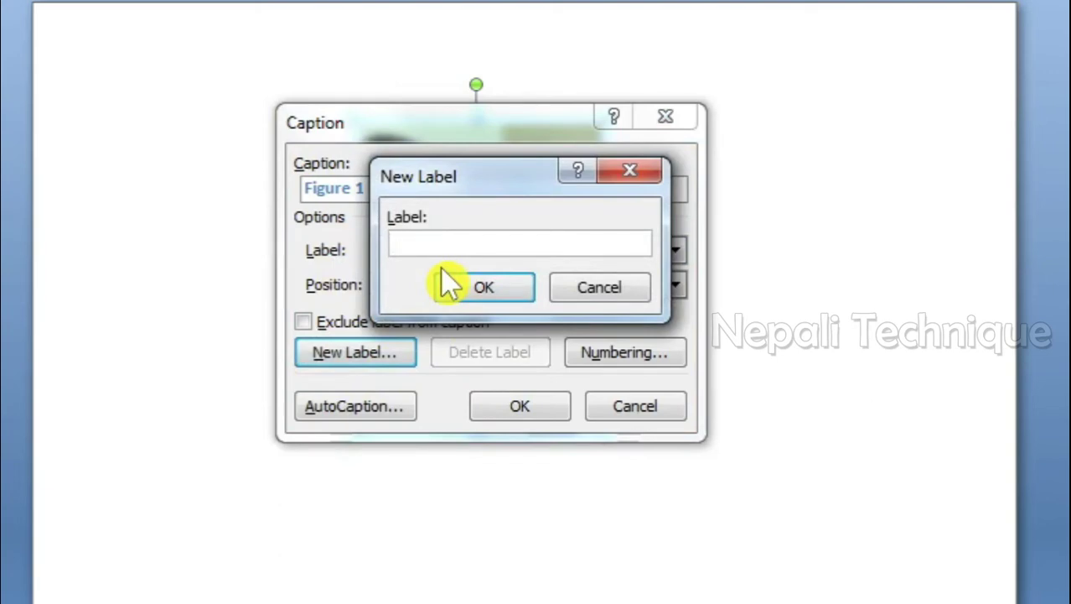
pyautogui.write('New Image Document')
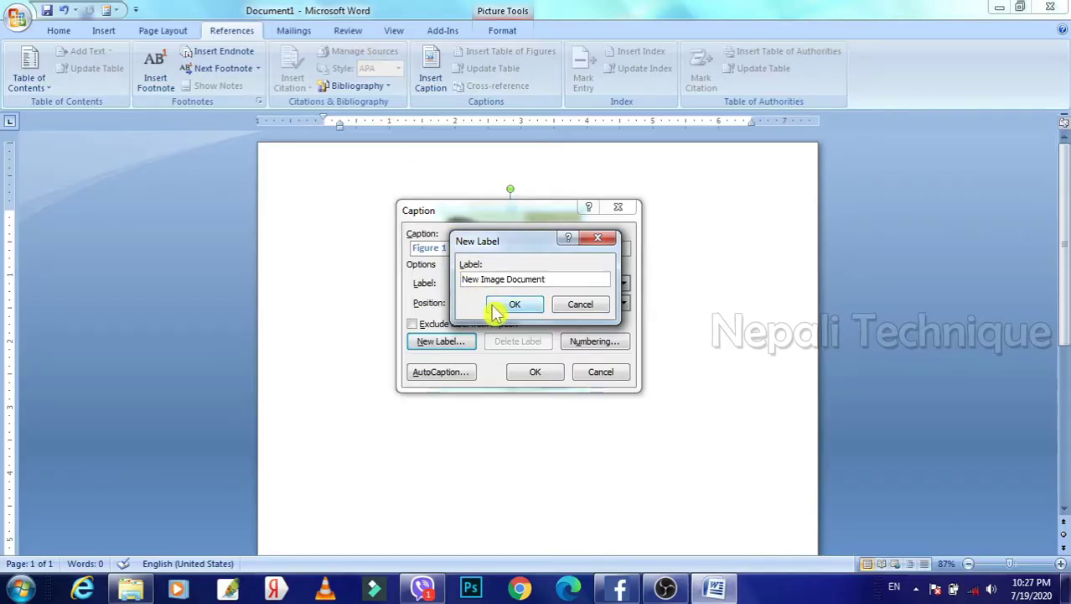
# - Confirm the New Image Document label and insert caption 'New Image Document 1' below the picture
pyautogui.click(496, 310)
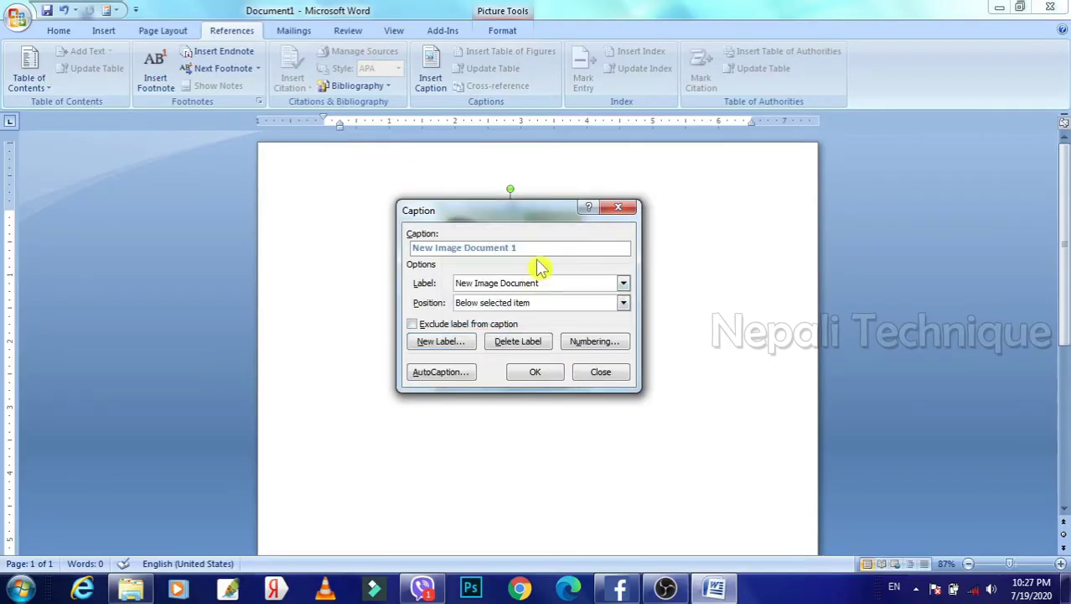
pyautogui.click(537, 373)
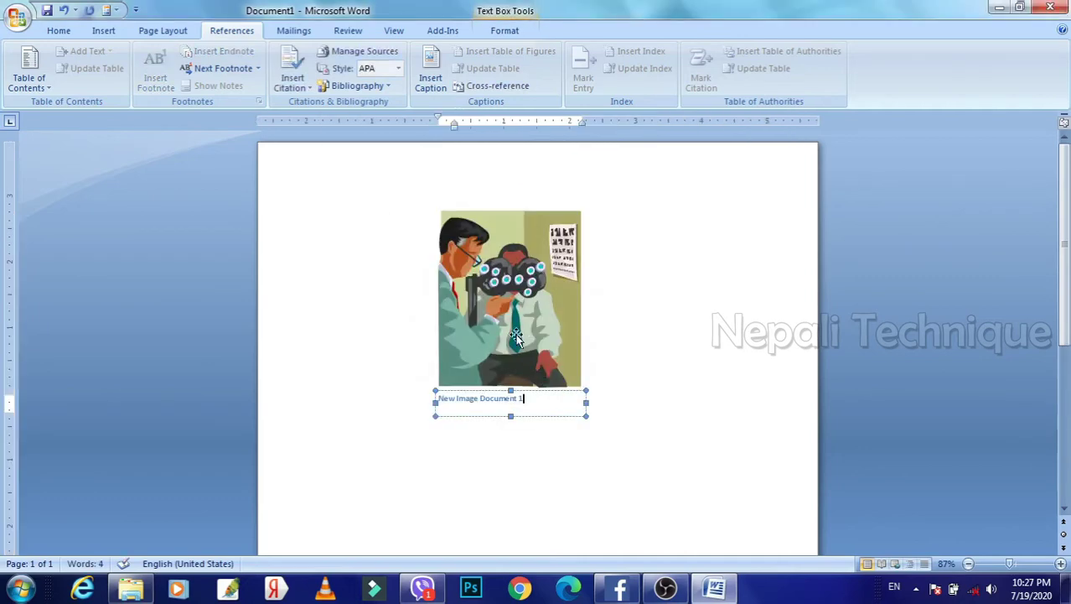
pyautogui.scroll(-1, 496, 303)
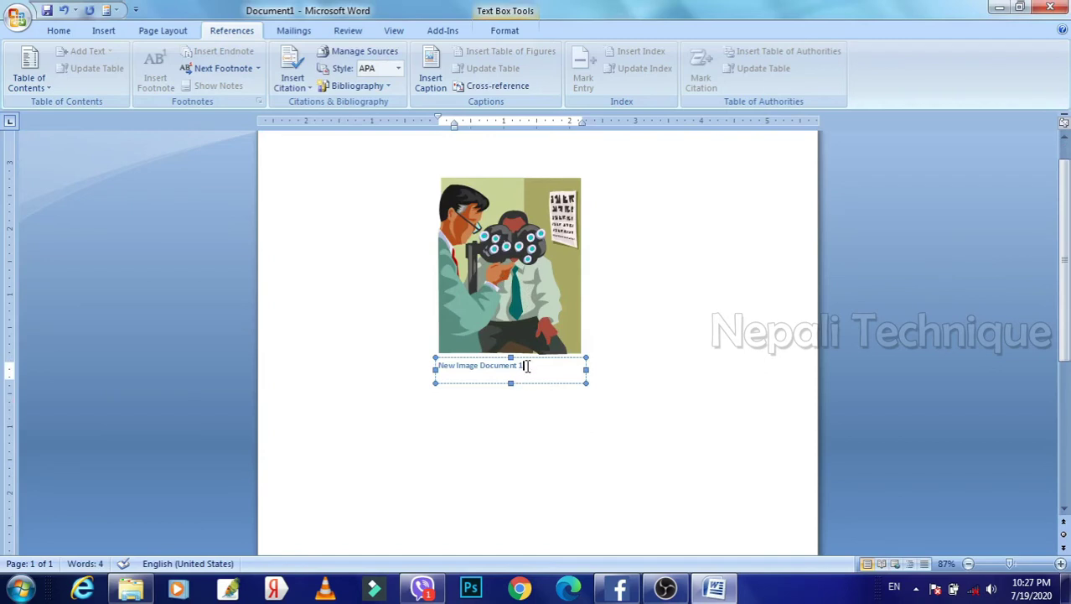
# - Centre the caption and set its font to 14 pt so it fits one line
pyautogui.moveTo(527, 366); pyautogui.dragTo(436, 365)
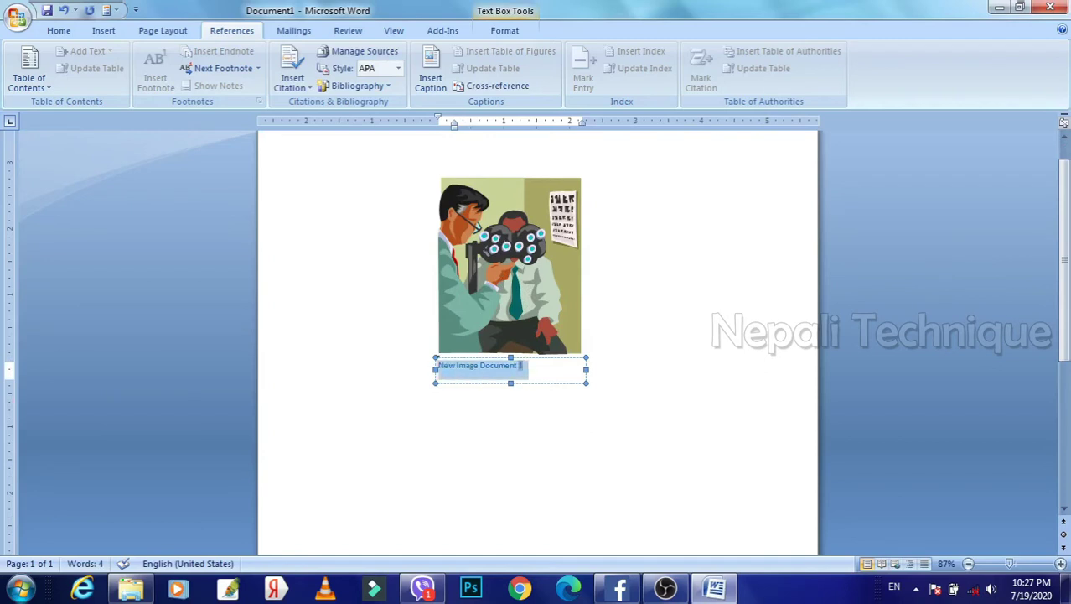
pyautogui.click(61, 30)
pyautogui.click(361, 79)
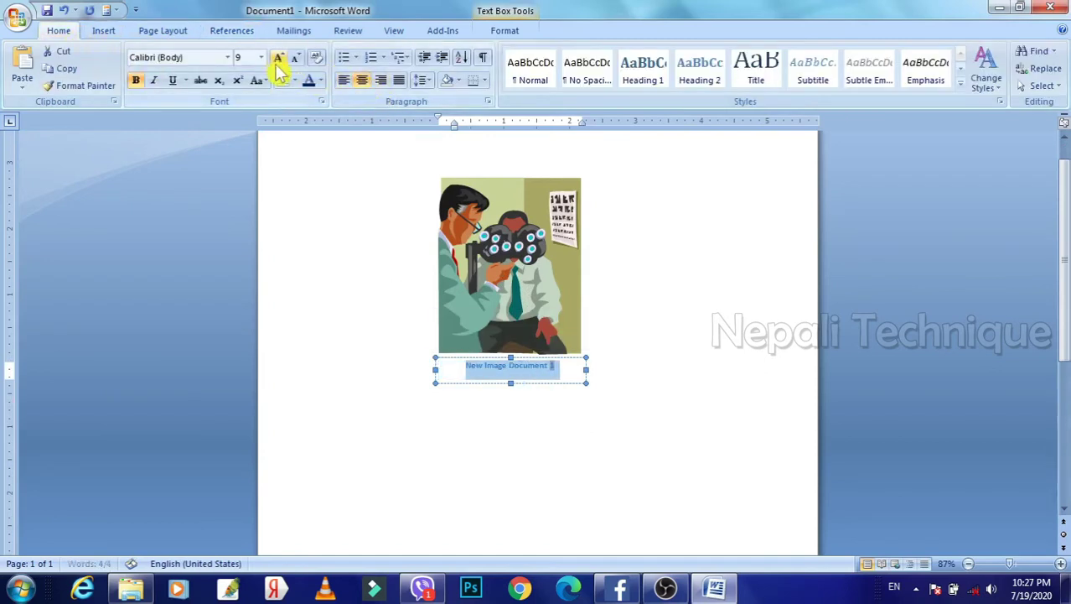
pyautogui.click(278, 57)
pyautogui.click(278, 57)
pyautogui.click(279, 57)
pyautogui.click(279, 57)
pyautogui.click(279, 57)
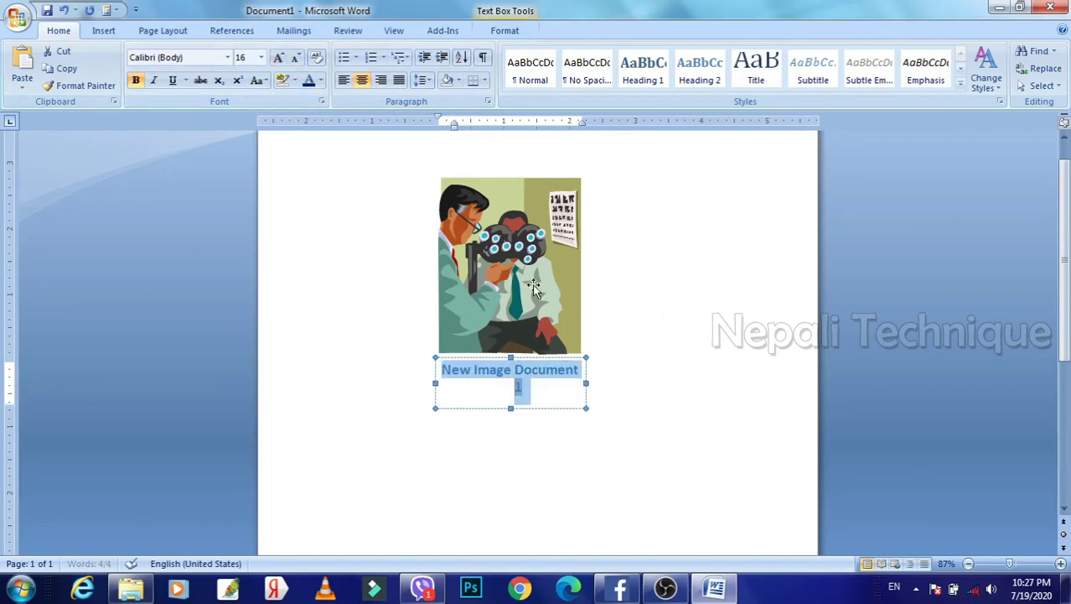
pyautogui.click(295, 57)
pyautogui.scroll(-3, 704, 446)
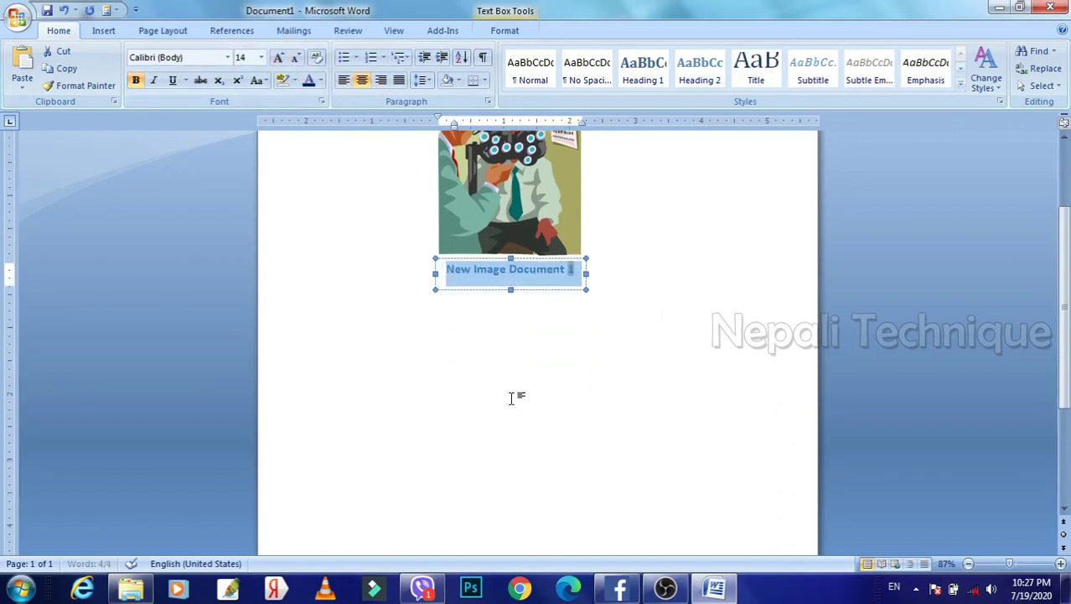
pyautogui.click(511, 398)
pyautogui.scroll(-4, 578, 440)
pyautogui.scroll(-1, 566, 433)
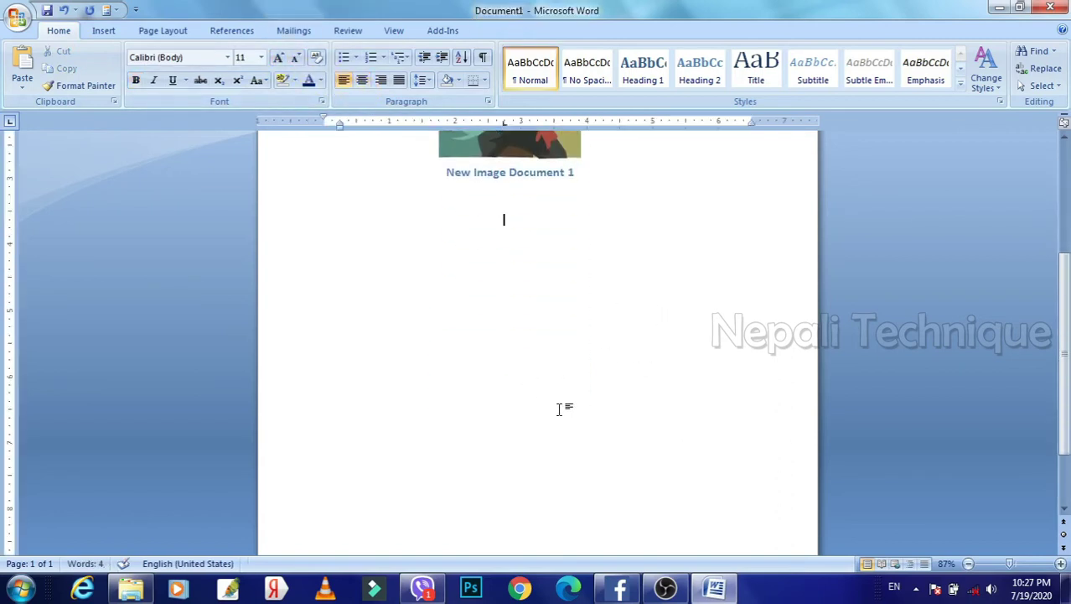
pyautogui.click(102, 31)
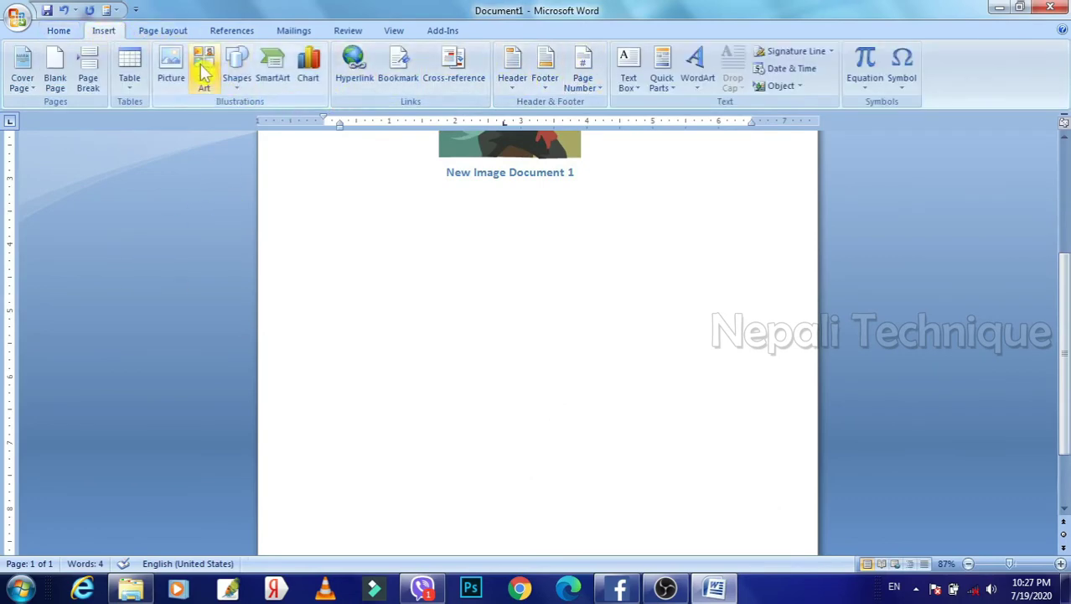
# - Insert Lighthouse.jpg, shrink it to 2.39 by 3.19 inches, float it in front of text, and move it left
pyautogui.click(171, 67)
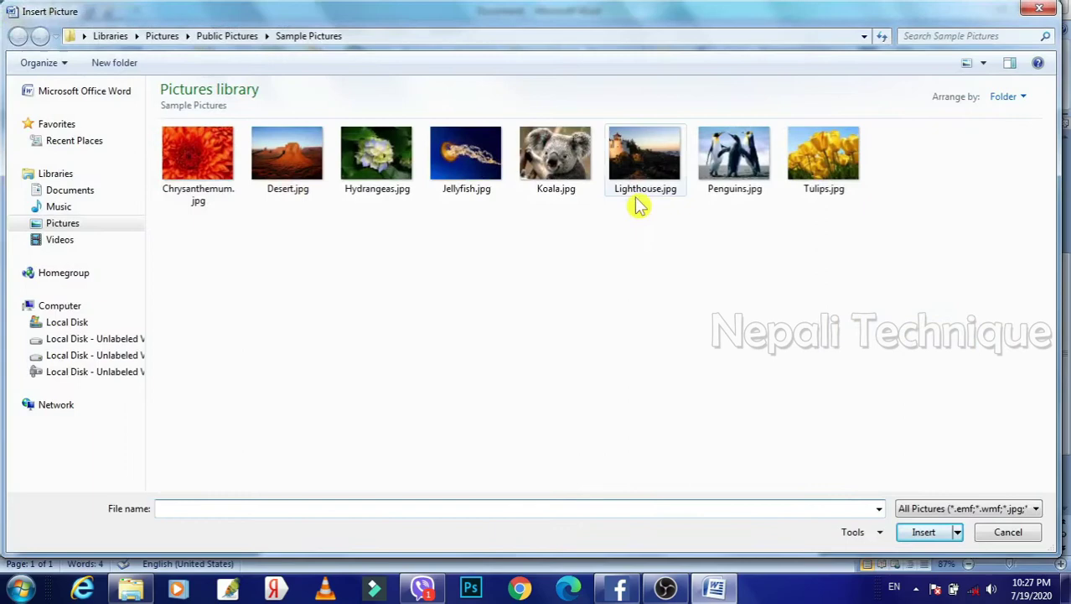
pyautogui.click(642, 186)
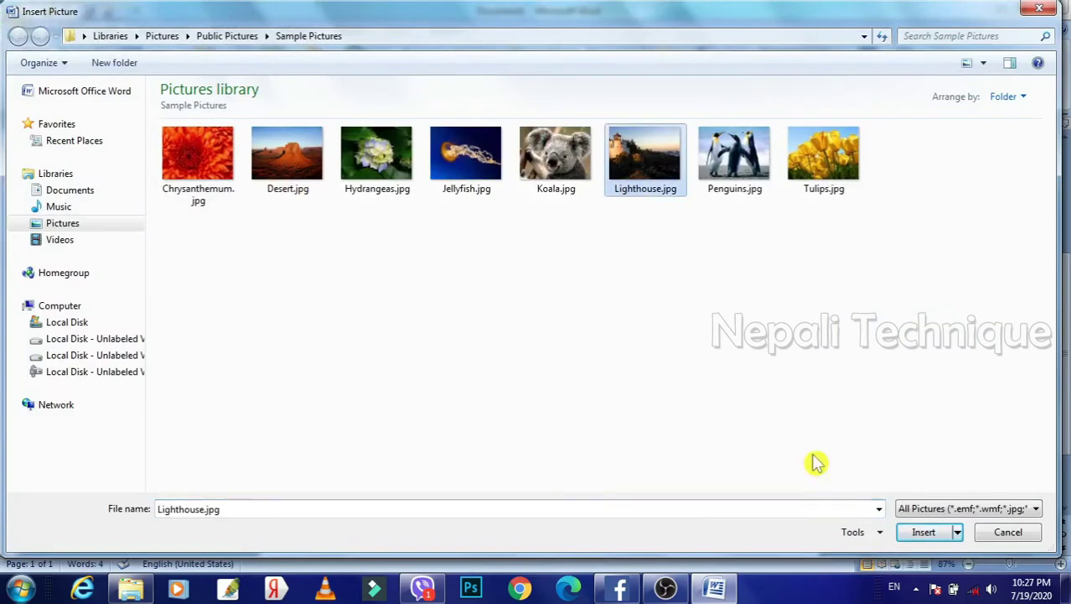
pyautogui.click(923, 531)
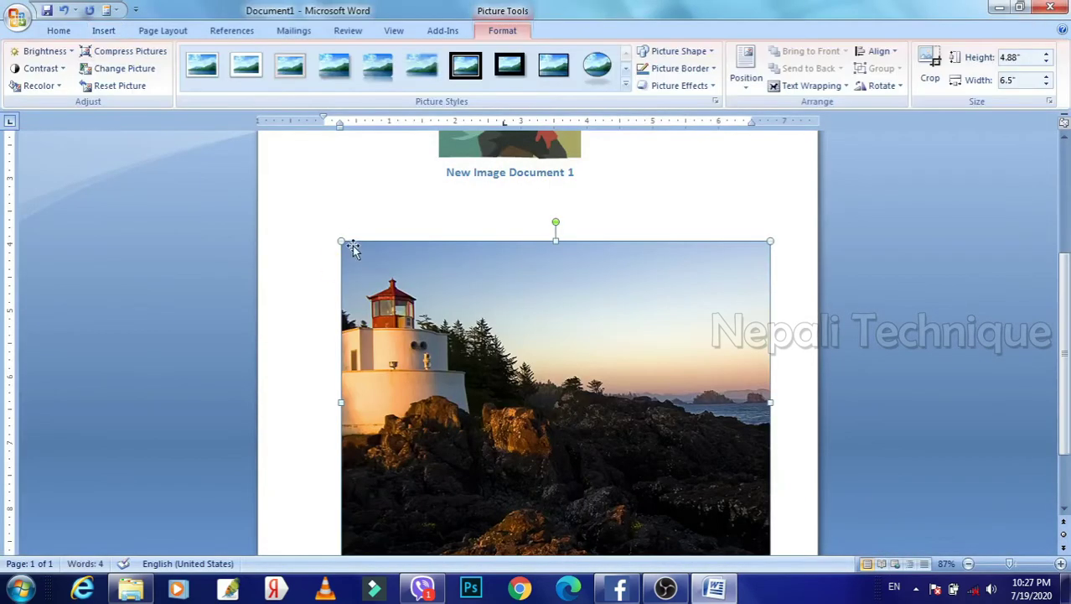
pyautogui.moveTo(352, 248); pyautogui.dragTo(559, 408)
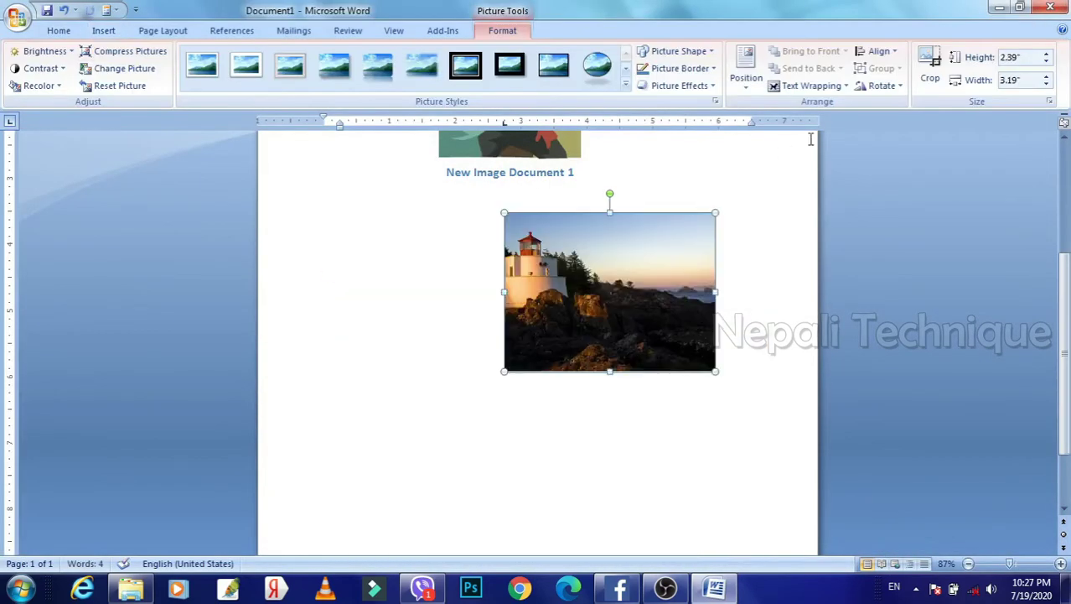
pyautogui.click(809, 86)
pyautogui.click(771, 173)
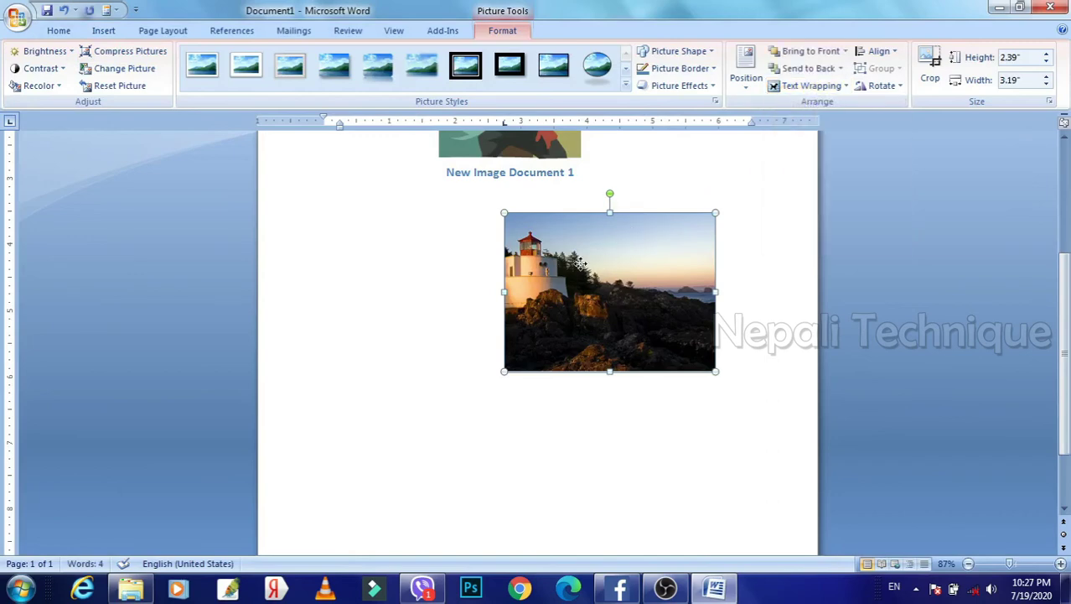
pyautogui.moveTo(580, 264); pyautogui.dragTo(493, 256)
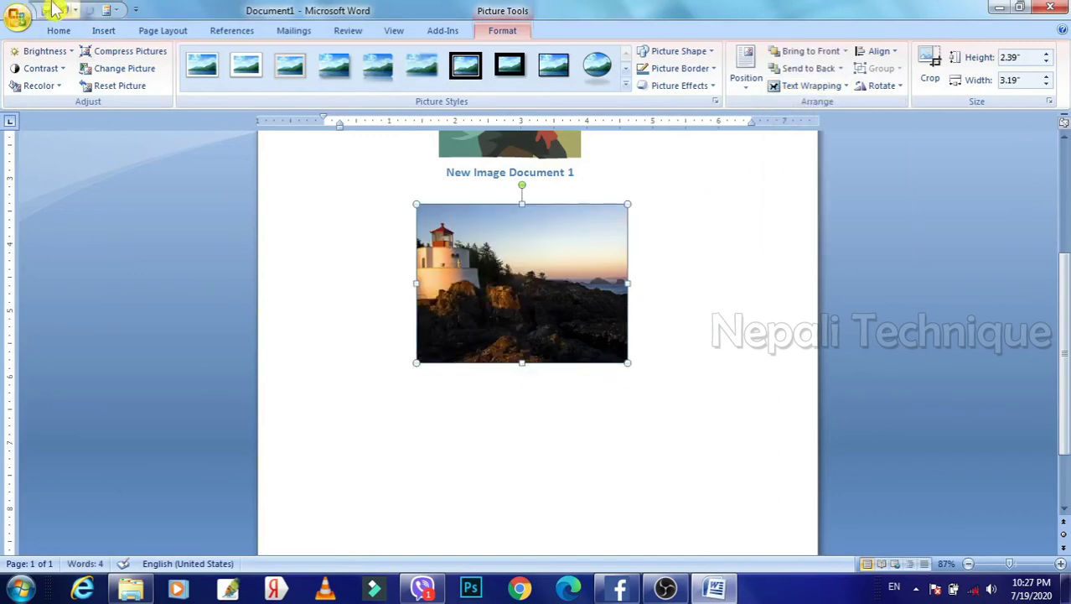
# - Caption the lighthouse 'New Image Document 2' below it, centred with an enlarged font
pyautogui.click(226, 31)
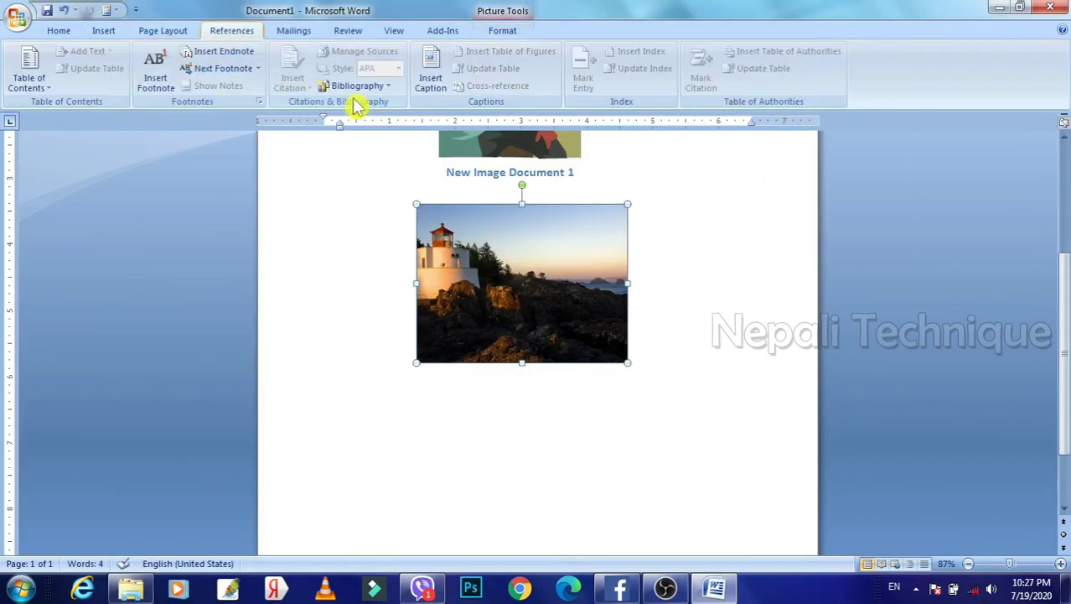
pyautogui.click(432, 80)
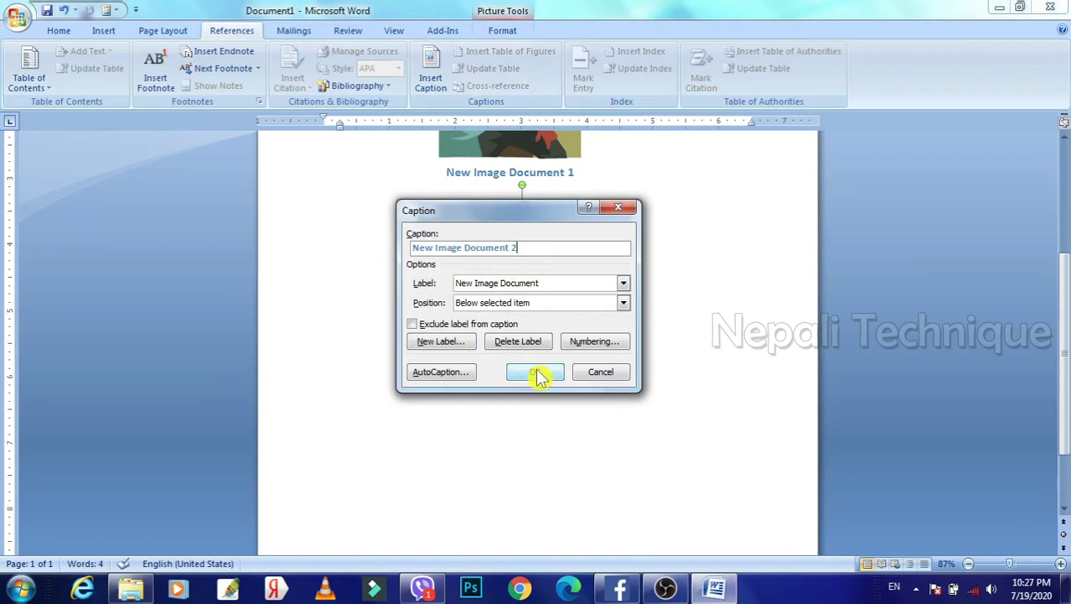
pyautogui.click(622, 304)
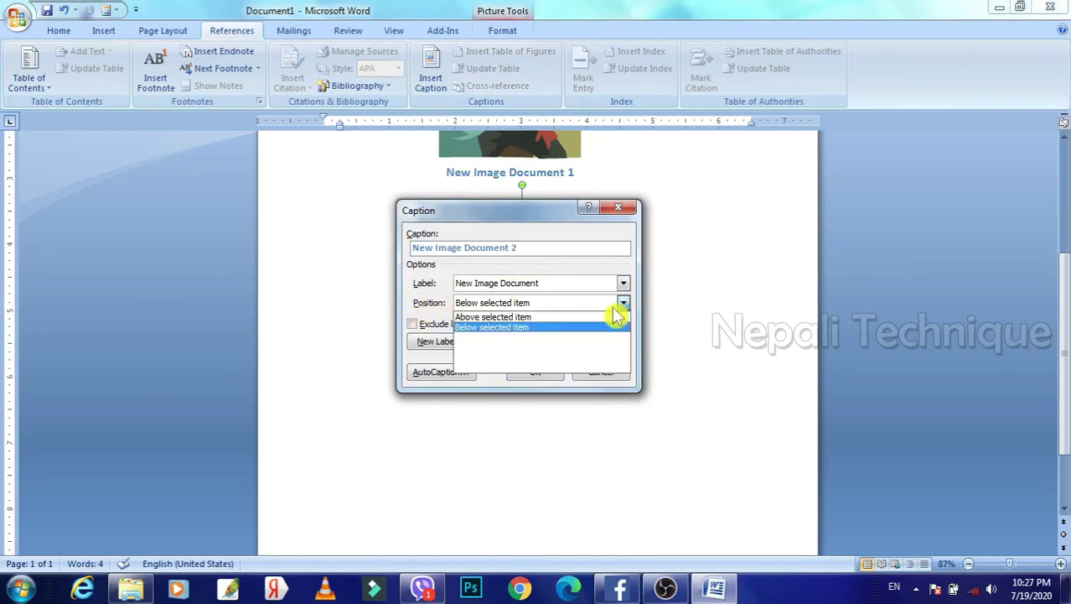
pyautogui.click(554, 328)
pyautogui.click(545, 372)
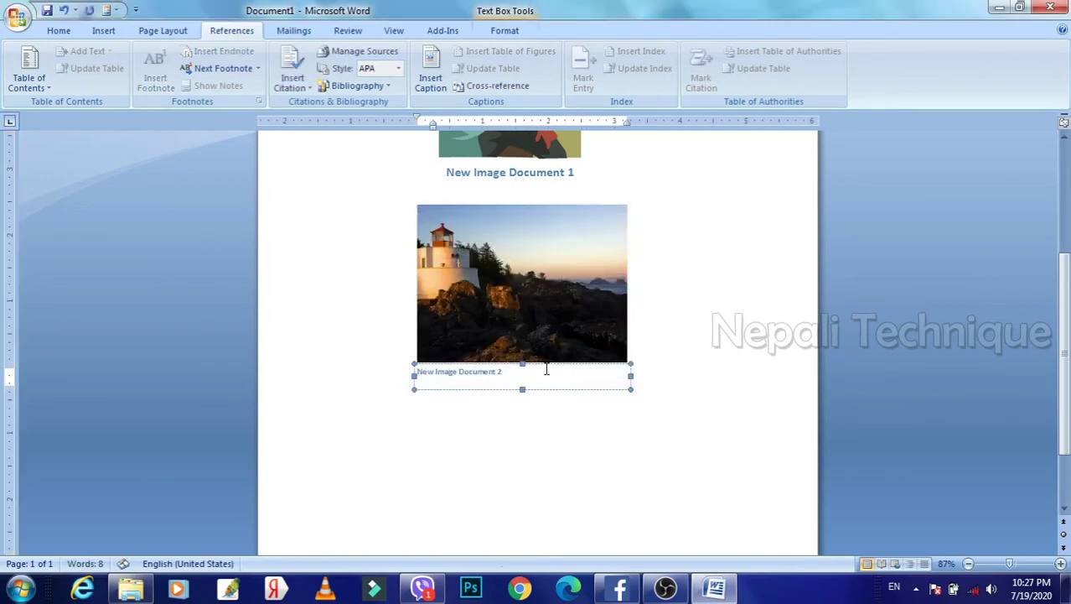
pyautogui.moveTo(509, 374); pyautogui.dragTo(370, 367)
pyautogui.click(55, 30)
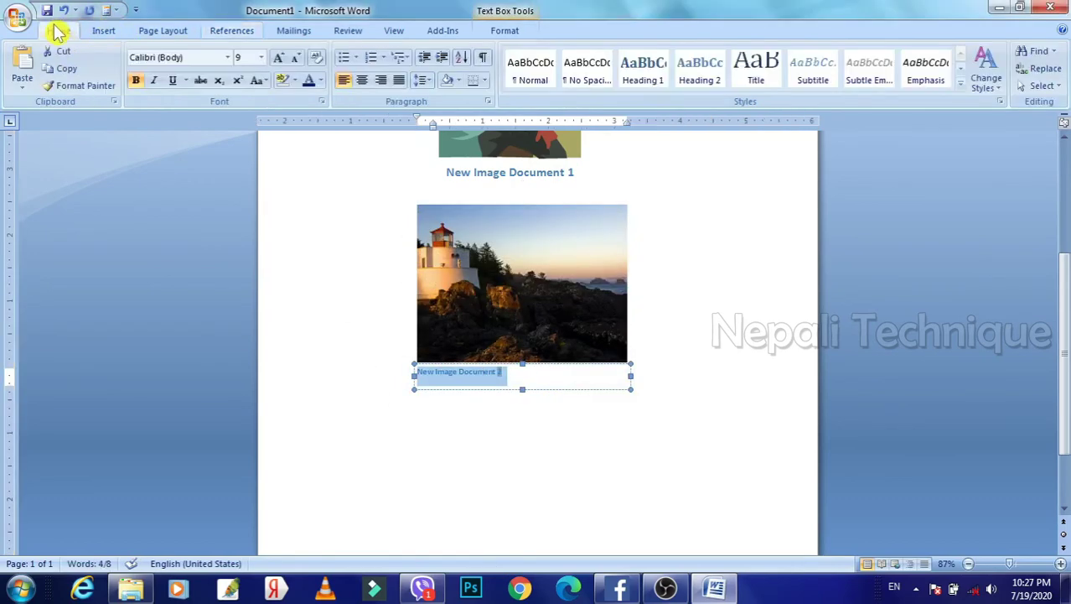
pyautogui.click(361, 80)
pyautogui.click(278, 57)
pyautogui.click(278, 57)
pyautogui.click(278, 57)
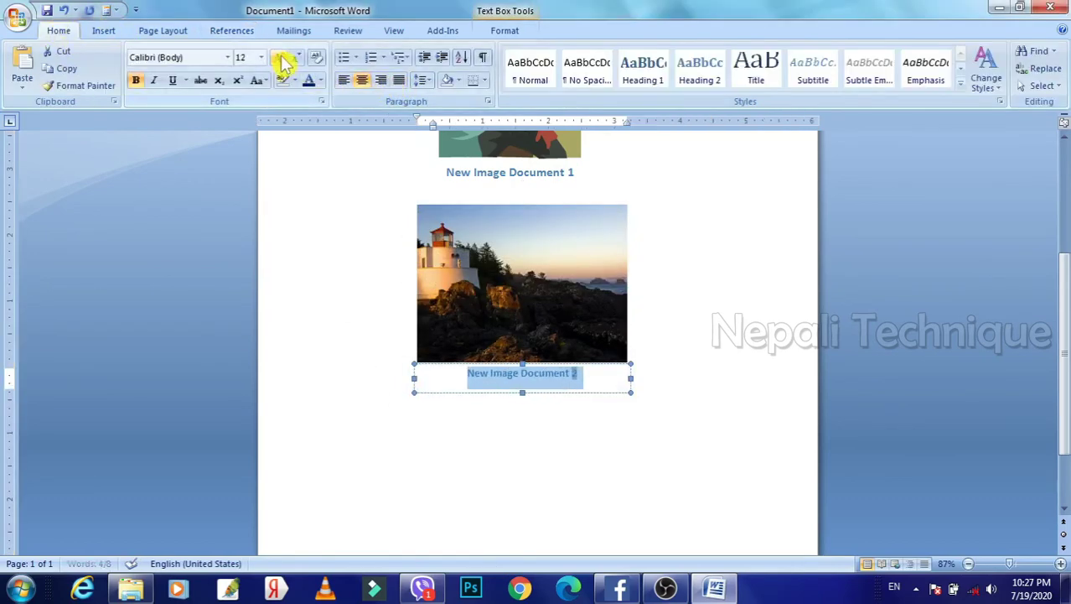
pyautogui.click(278, 57)
# - Add a blank page after the lighthouse picture
pyautogui.scroll(-2, 693, 401)
pyautogui.click(500, 431)
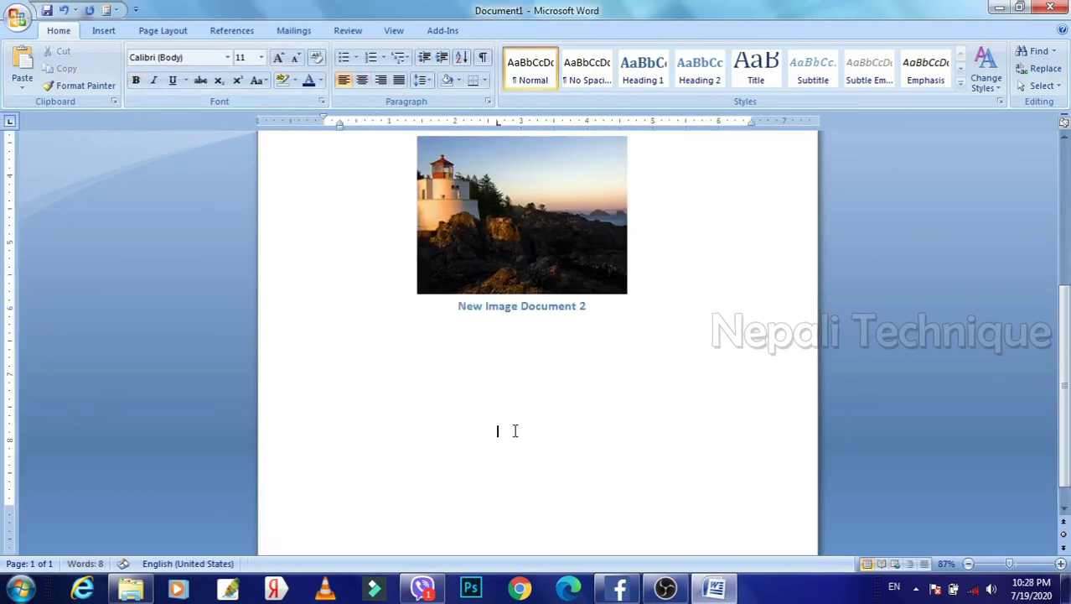
pyautogui.click(103, 30)
pyautogui.click(55, 63)
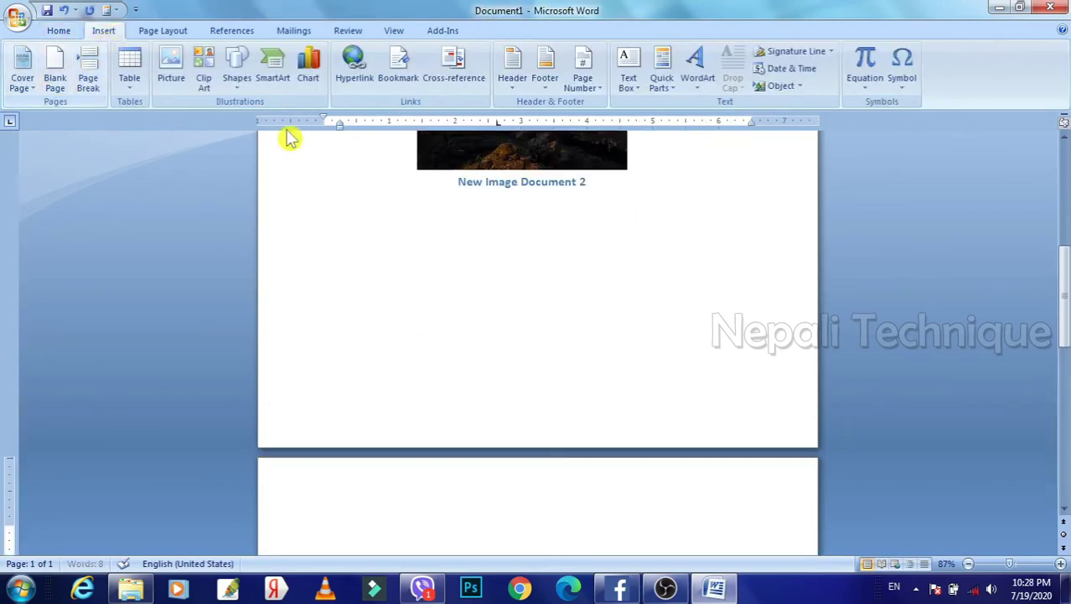
# - Insert a 7 by 6 table and make its rows taller
pyautogui.click(129, 71)
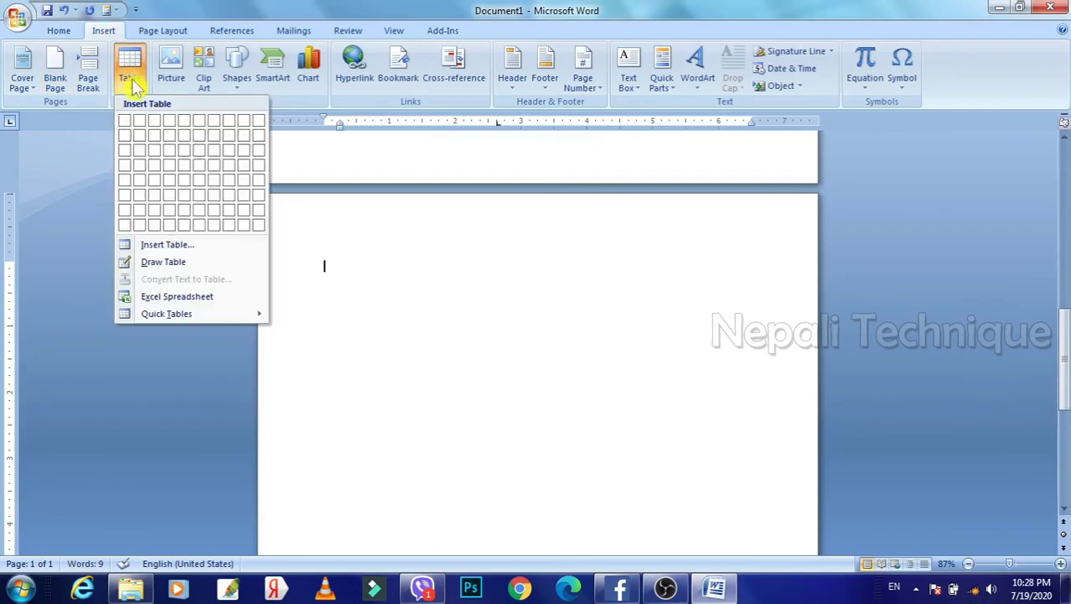
pyautogui.click(217, 194)
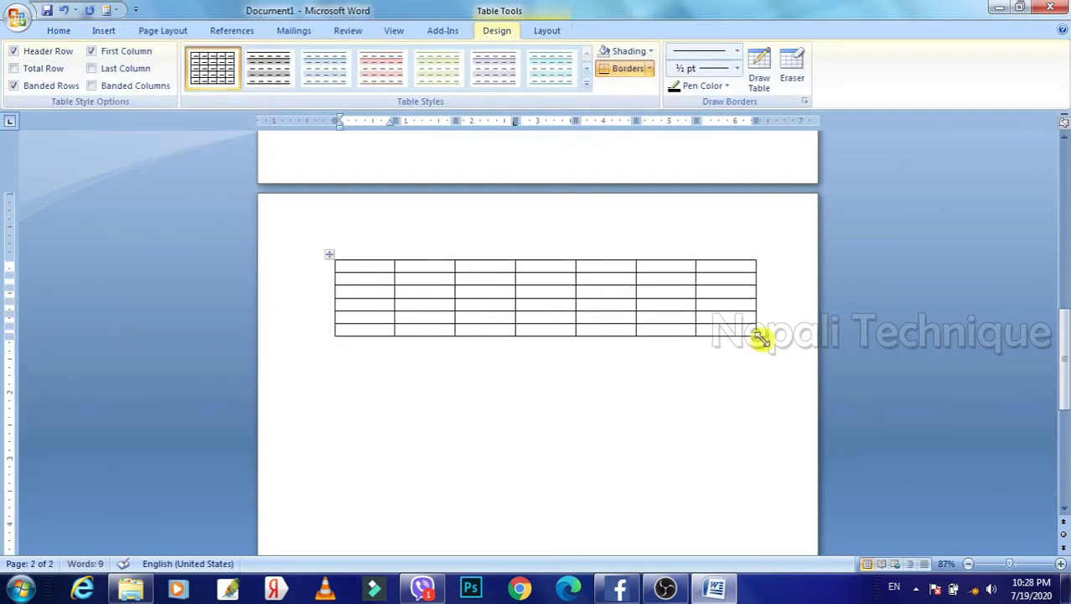
pyautogui.moveTo(759, 337); pyautogui.dragTo(744, 387)
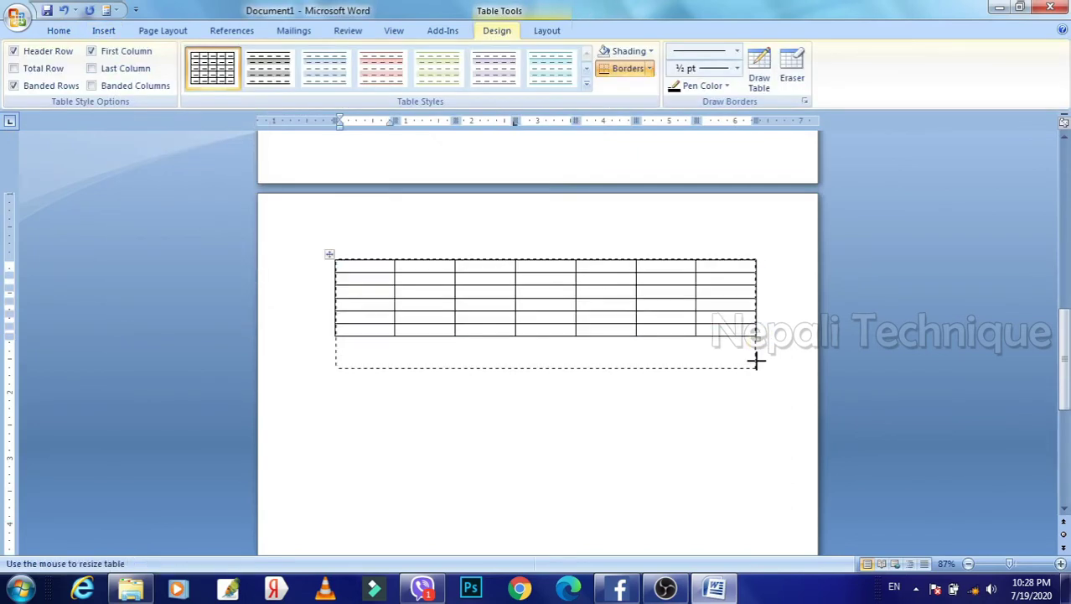
# - Add a 'Table 1' caption above the table using the Table label
pyautogui.click(331, 254)
pyautogui.rightClick(332, 255)
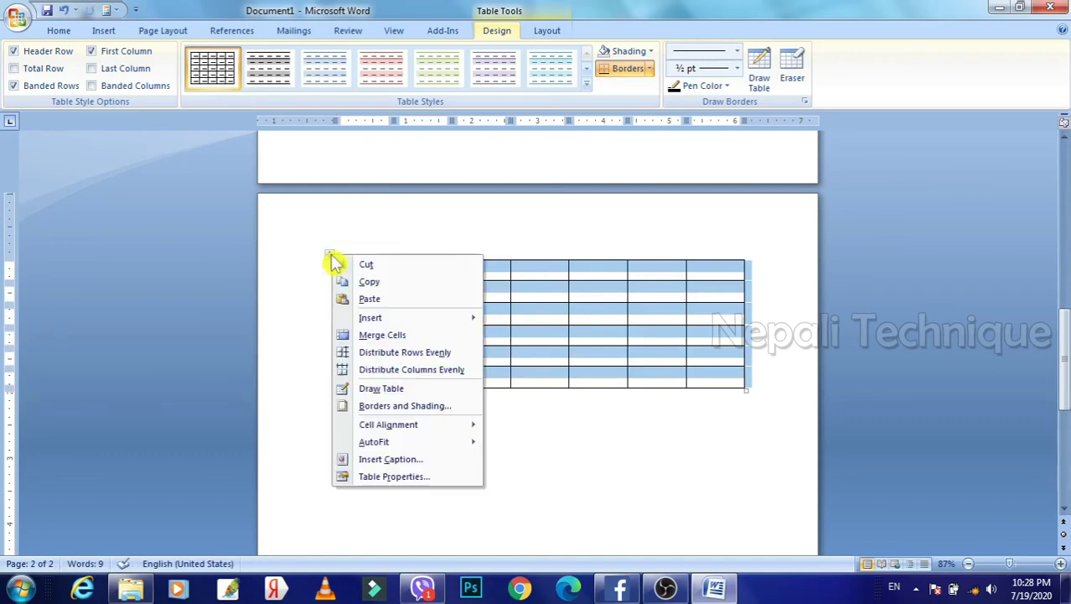
pyautogui.click(391, 458)
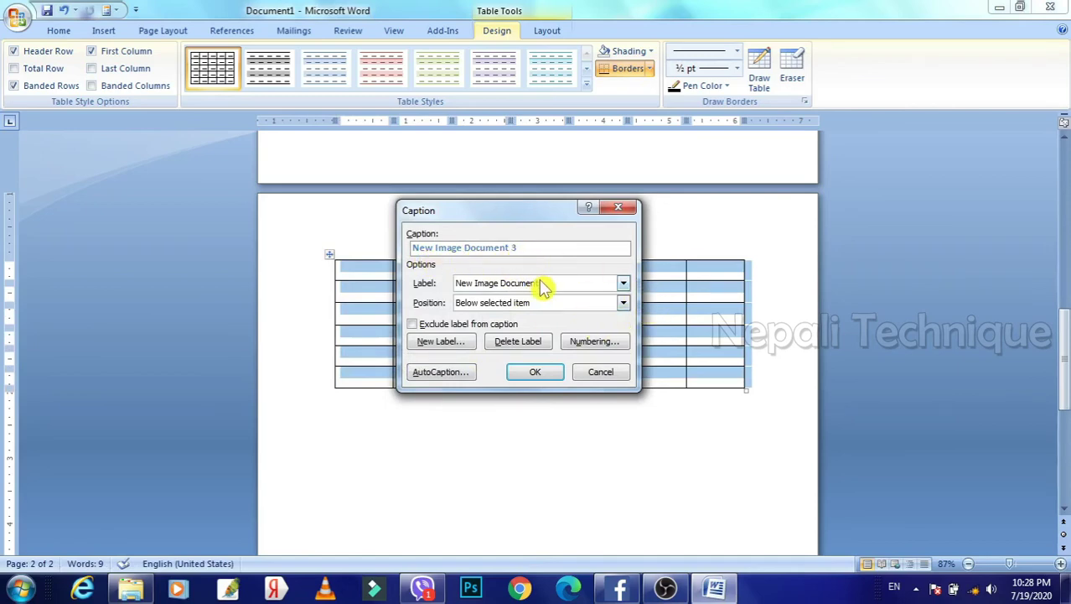
pyautogui.click(623, 284)
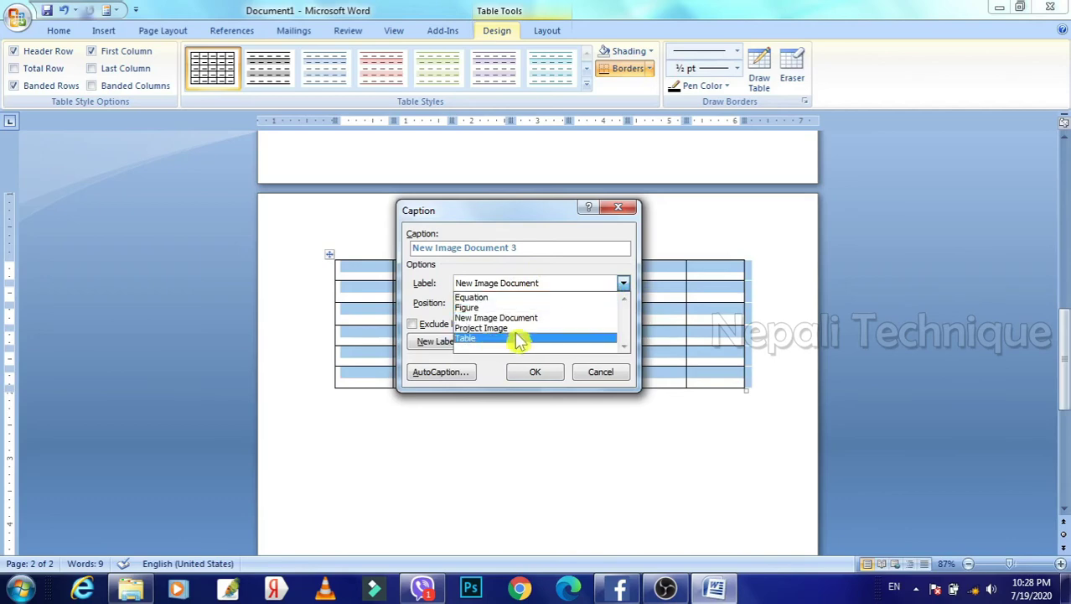
pyautogui.click(612, 337)
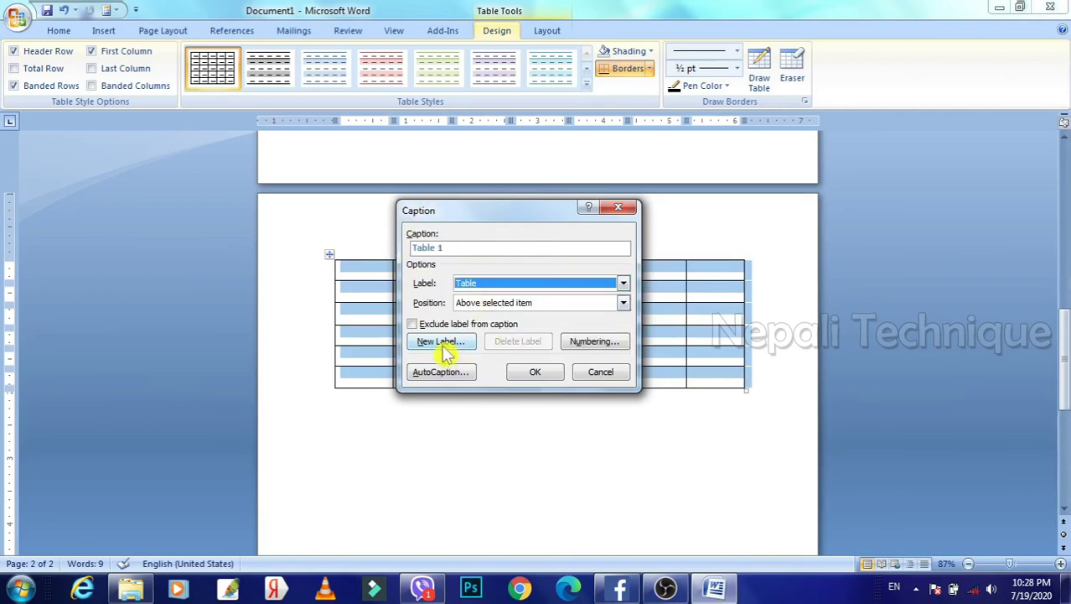
pyautogui.click(543, 374)
# - Centre the Table 1 caption and enlarge its font two steps
pyautogui.scroll(-1, 544, 369)
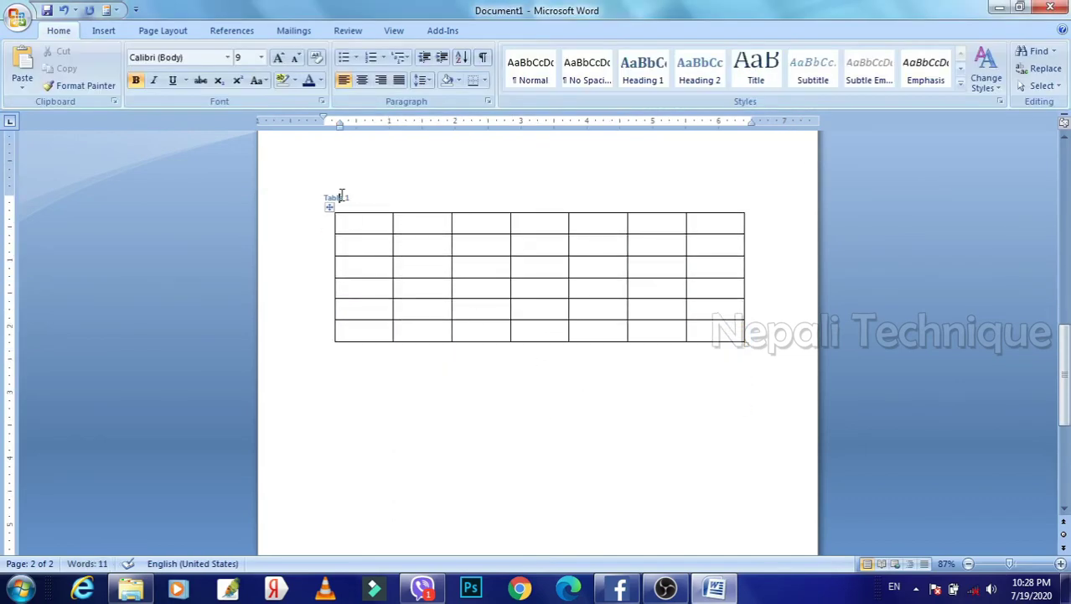
pyautogui.click(366, 81)
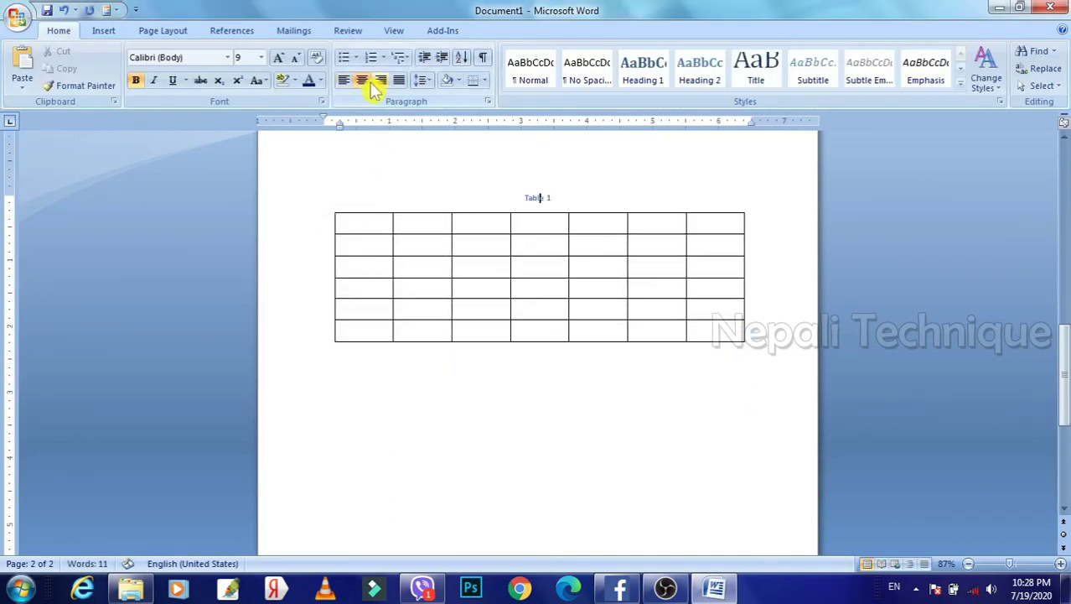
pyautogui.moveTo(568, 201); pyautogui.dragTo(495, 198)
pyautogui.click(282, 58)
pyautogui.click(282, 59)
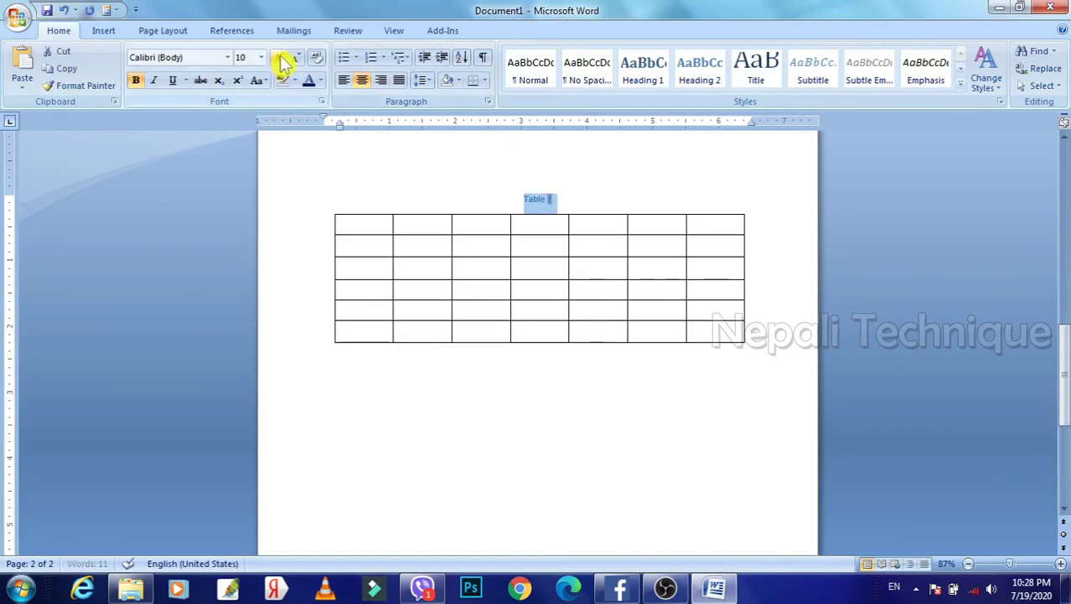
pyautogui.click(282, 59)
pyautogui.click(282, 58)
pyautogui.click(392, 443)
pyautogui.scroll(-3, 411, 411)
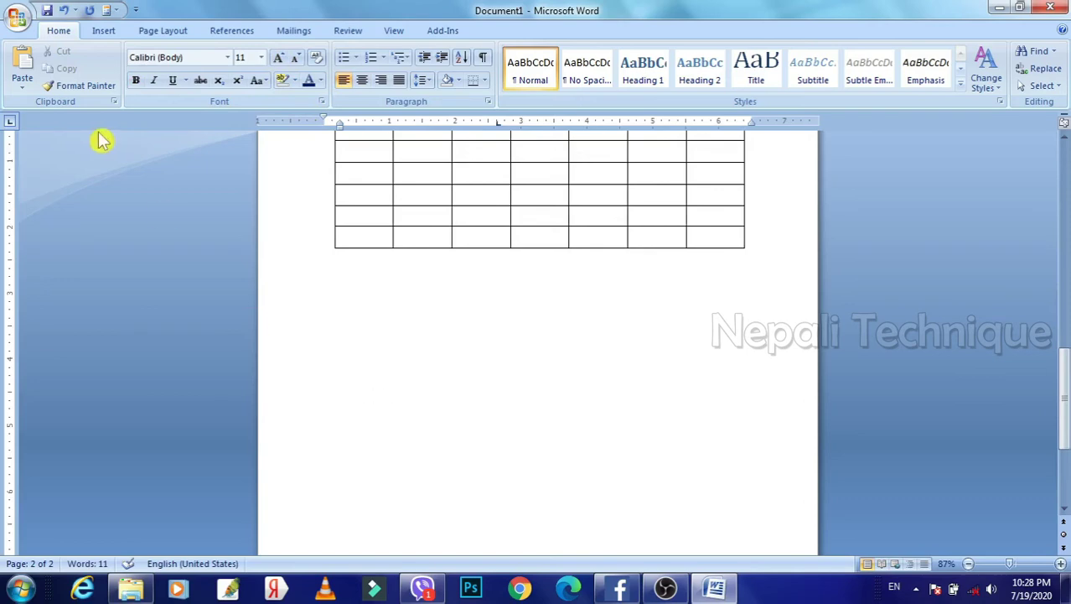
# - Insert the Binomial Theorem equation (x+a)^n below the table
pyautogui.click(107, 32)
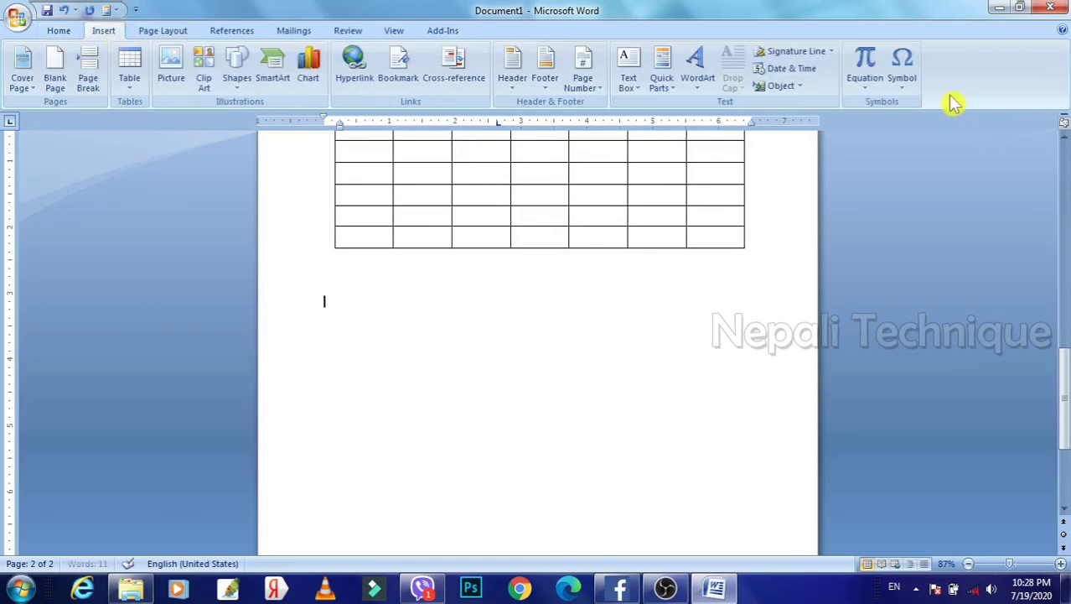
pyautogui.click(873, 87)
pyautogui.click(824, 241)
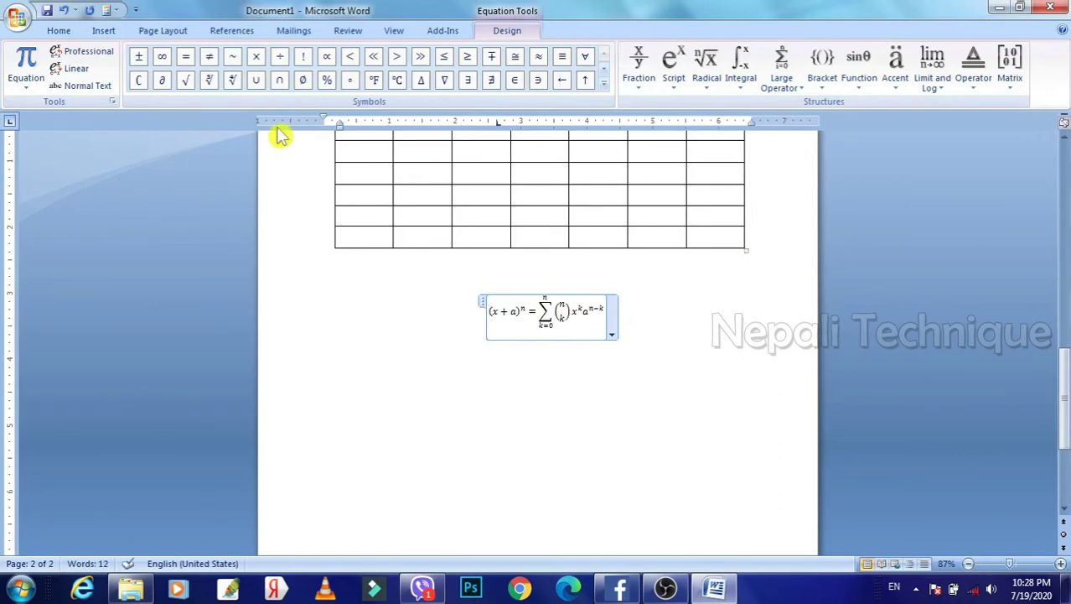
# - Caption the equation 'Equation 1' using the Equation label
pyautogui.click(231, 30)
pyautogui.click(431, 80)
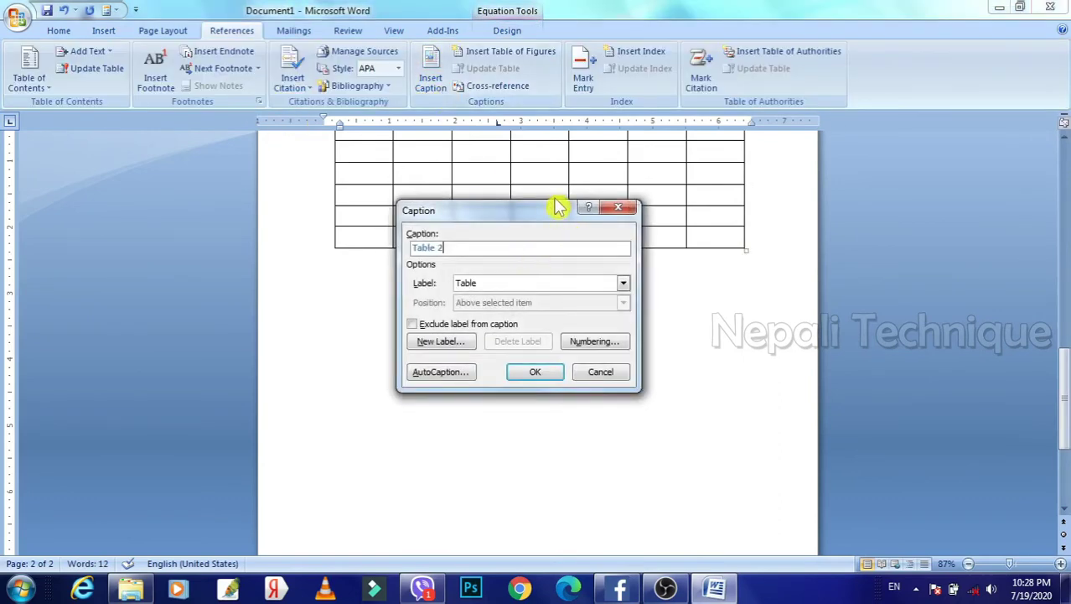
pyautogui.click(623, 284)
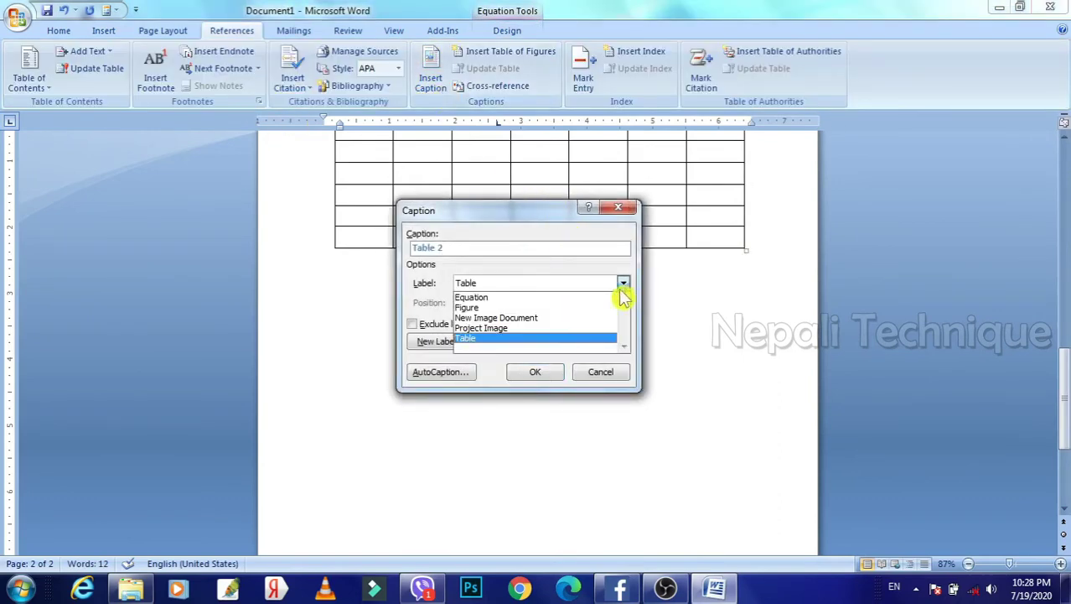
pyautogui.click(522, 303)
pyautogui.click(539, 377)
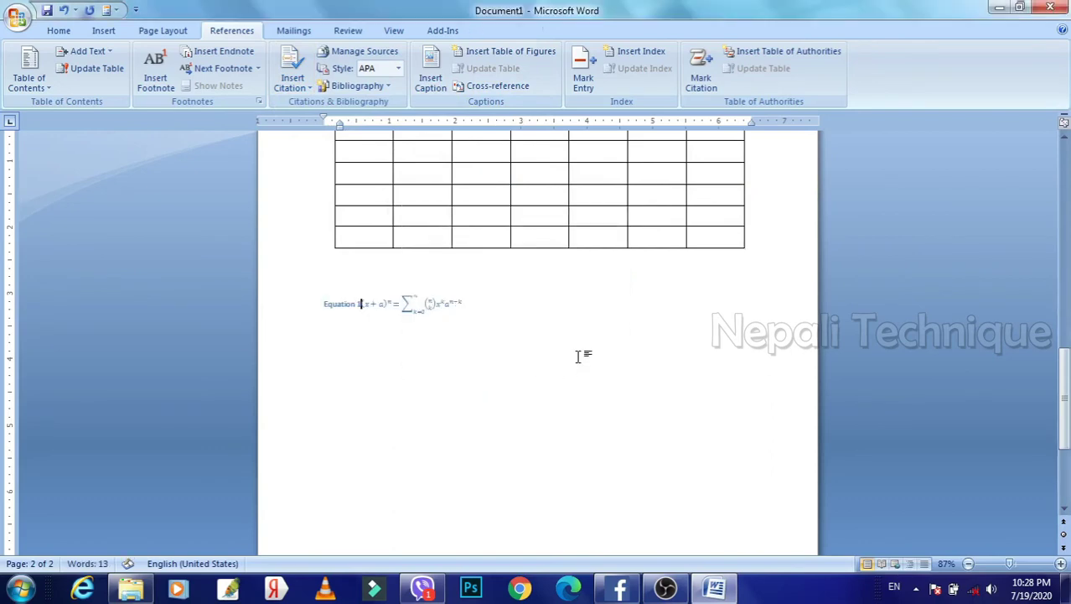
pyautogui.click(442, 320)
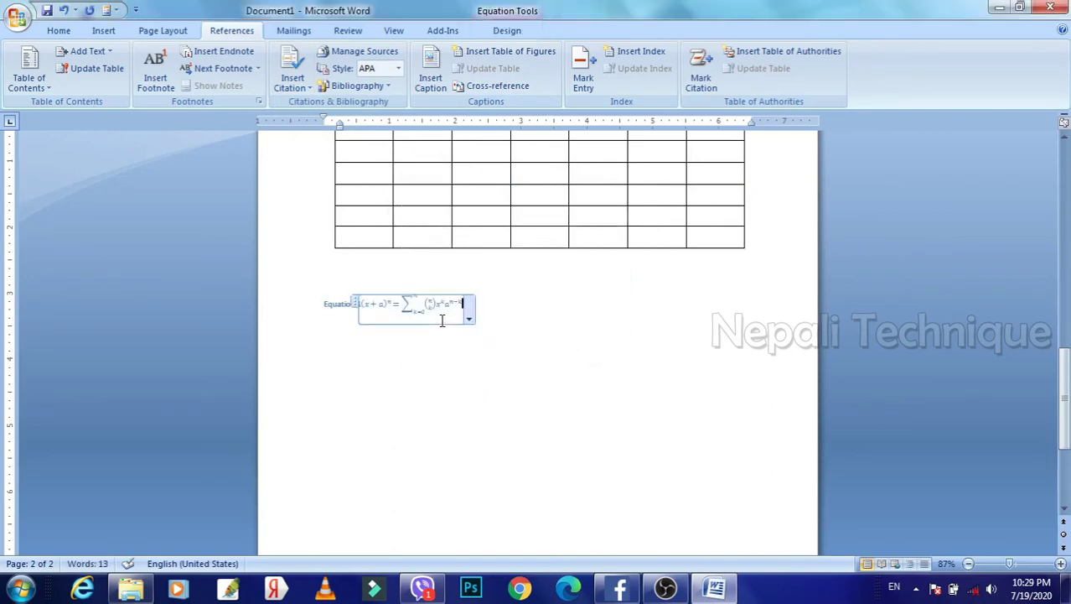
pyautogui.click(573, 360)
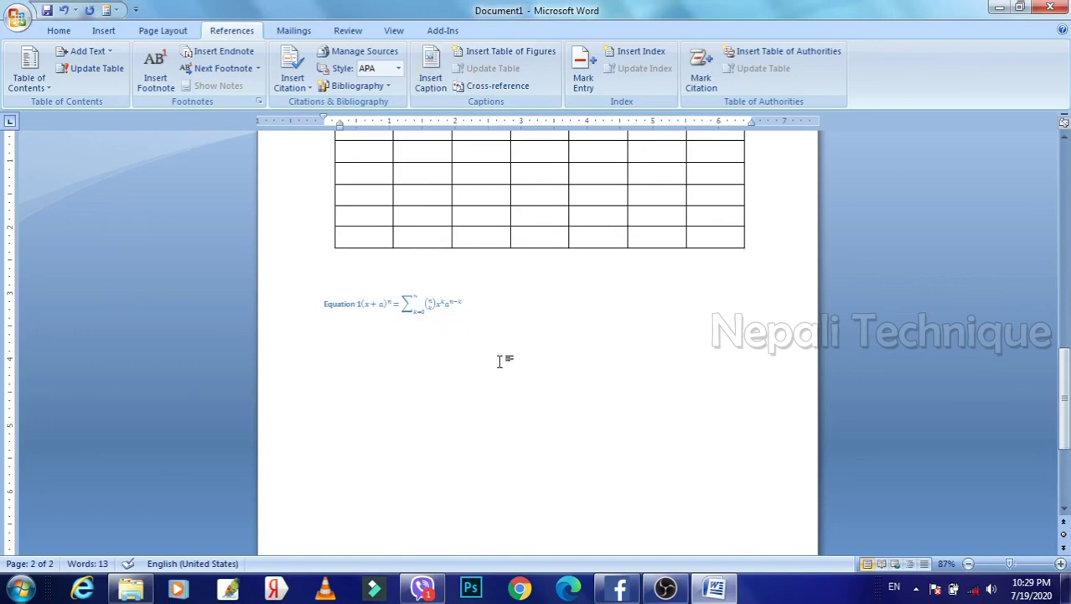
# - Open introduction.docx from Recent Documents and scroll down through the report
pyautogui.click(24, 20)
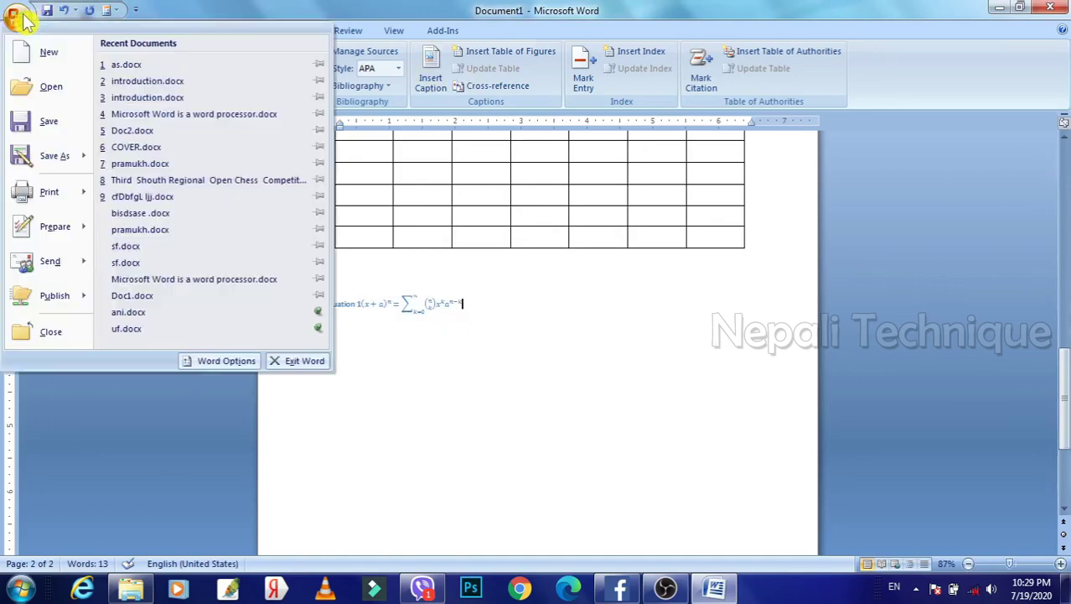
pyautogui.click(146, 81)
pyautogui.scroll(-2, 739, 239)
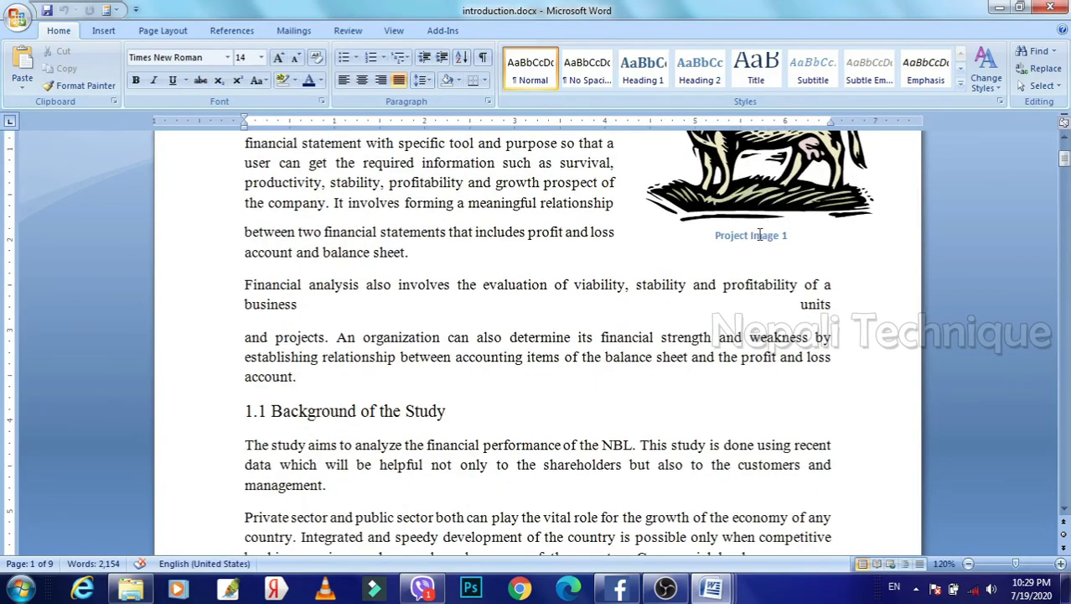
pyautogui.scroll(-5, 761, 238)
pyautogui.scroll(-5, 763, 242)
pyautogui.scroll(-5, 765, 243)
pyautogui.scroll(-4, 766, 245)
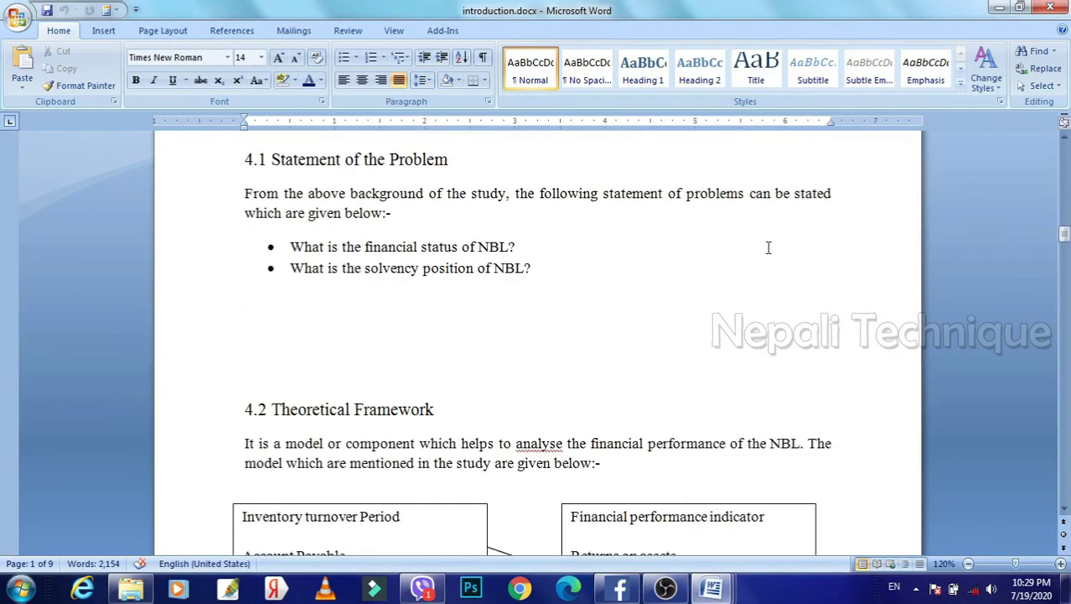
pyautogui.scroll(-5, 768, 248)
pyautogui.scroll(-5, 768, 247)
pyautogui.scroll(-5, 768, 248)
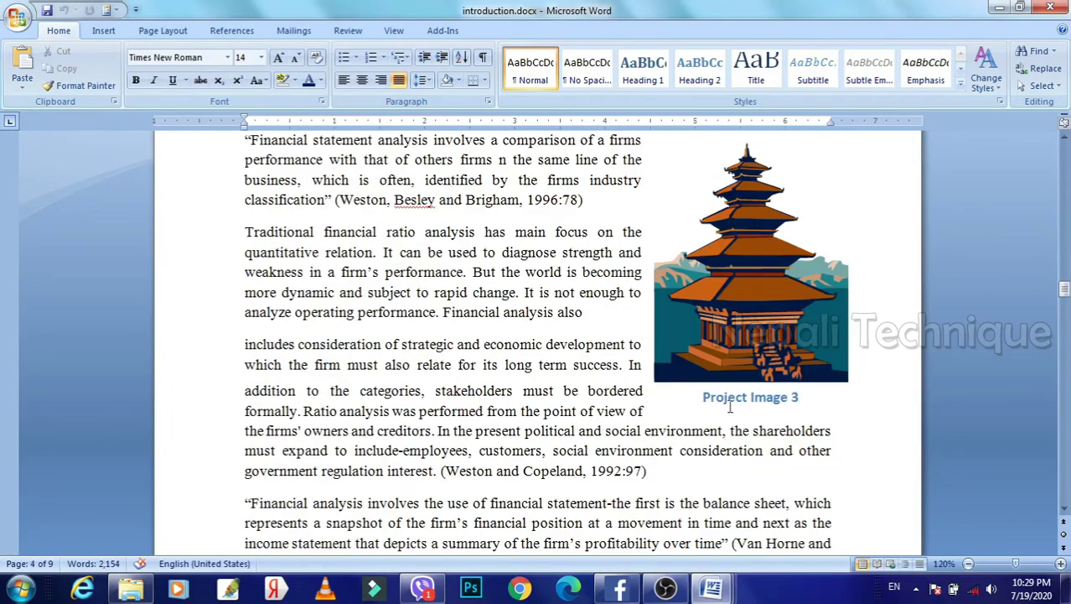
pyautogui.scroll(-5, 764, 402)
pyautogui.scroll(-5, 685, 336)
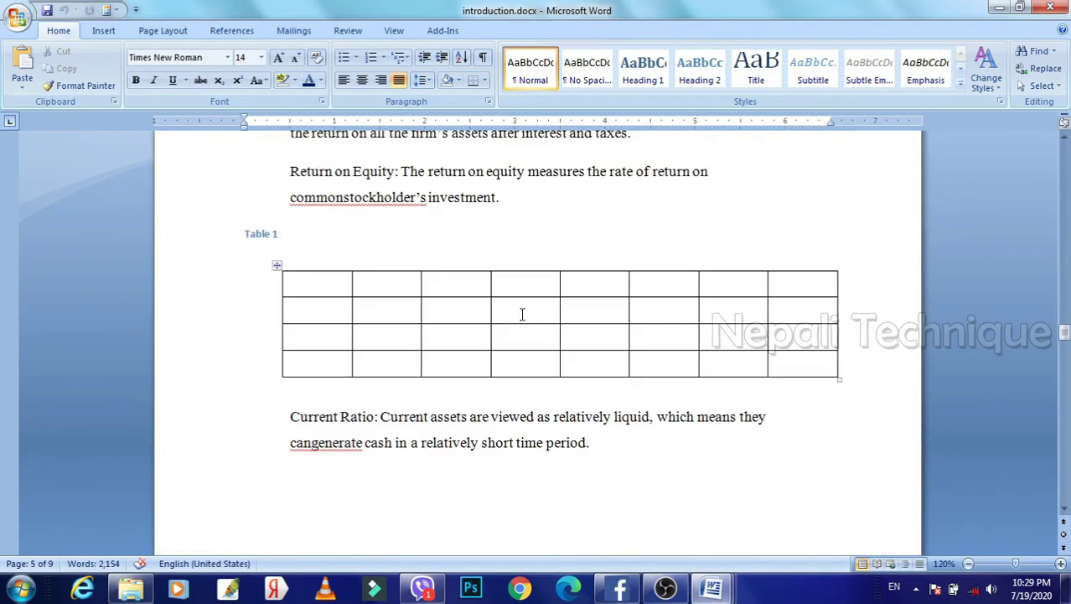
pyautogui.scroll(-3, 242, 243)
pyautogui.scroll(-5, 260, 253)
pyautogui.scroll(-5, 285, 266)
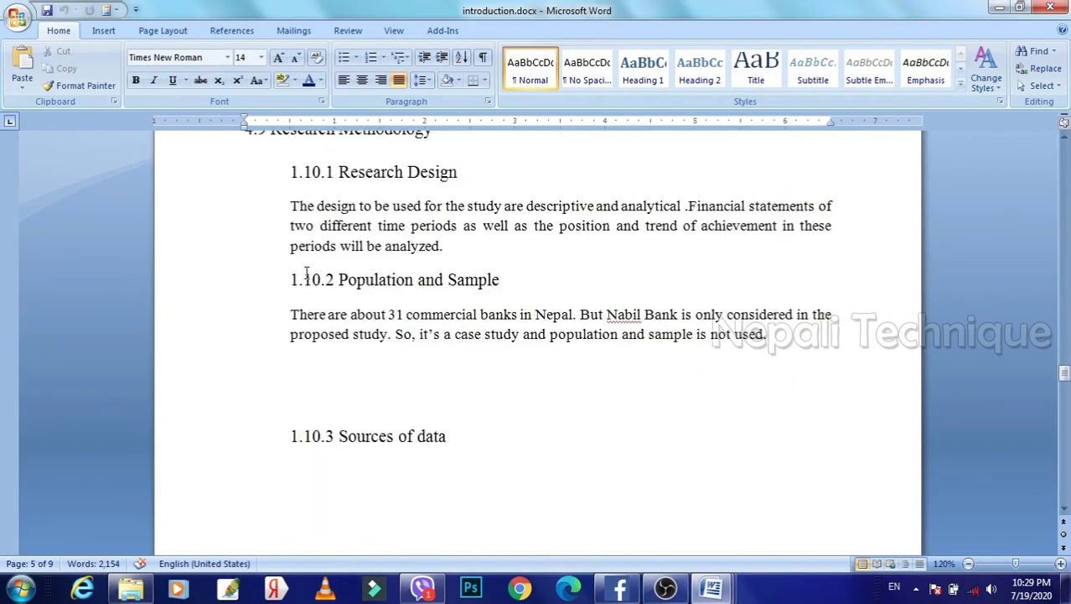
pyautogui.scroll(-5, 321, 285)
pyautogui.scroll(-5, 323, 289)
pyautogui.scroll(-3, 327, 298)
# - Add empty lines at the top of the blank ninth page
pyautogui.scroll(3, 628, 275)
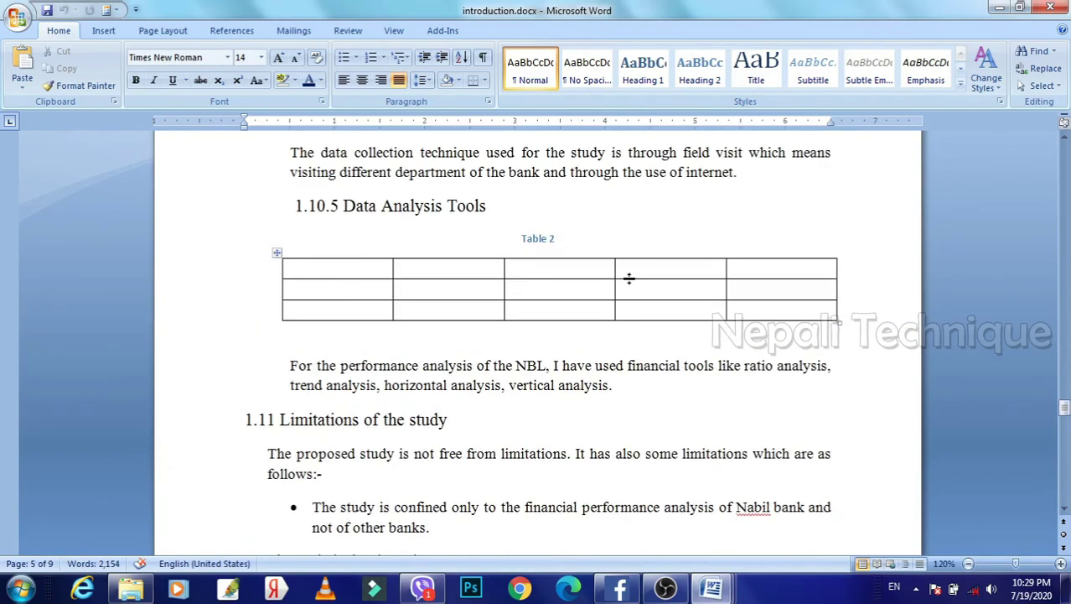
pyautogui.scroll(-5, 650, 279)
pyautogui.scroll(-5, 650, 279)
pyautogui.moveTo(1063, 436); pyautogui.dragTo(1063, 482)
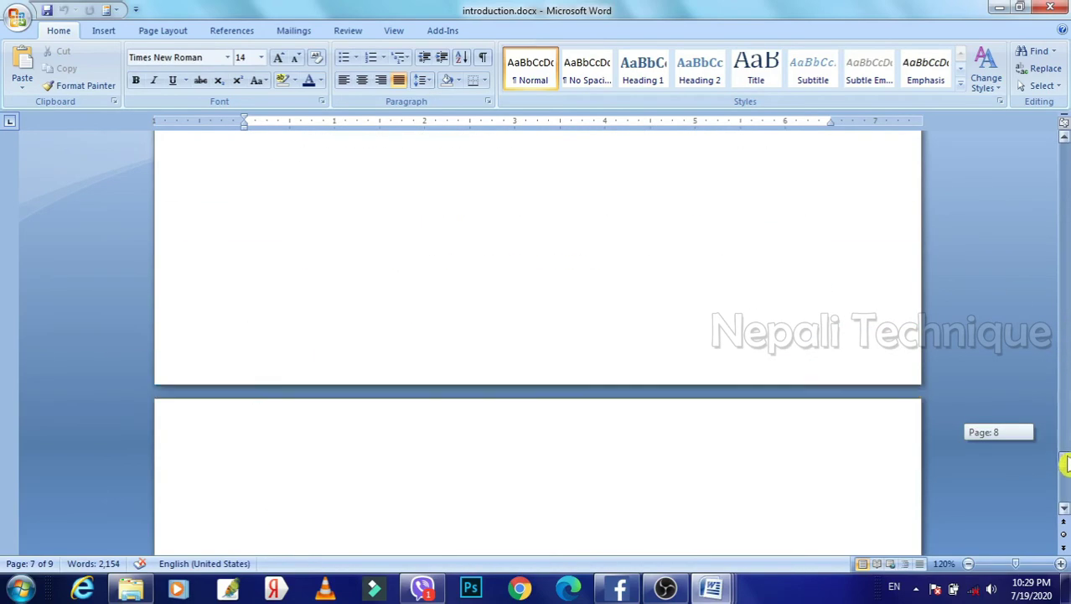
pyautogui.click(432, 266)
pyautogui.press('Return')
pyautogui.press('Return')
pyautogui.press('Return')
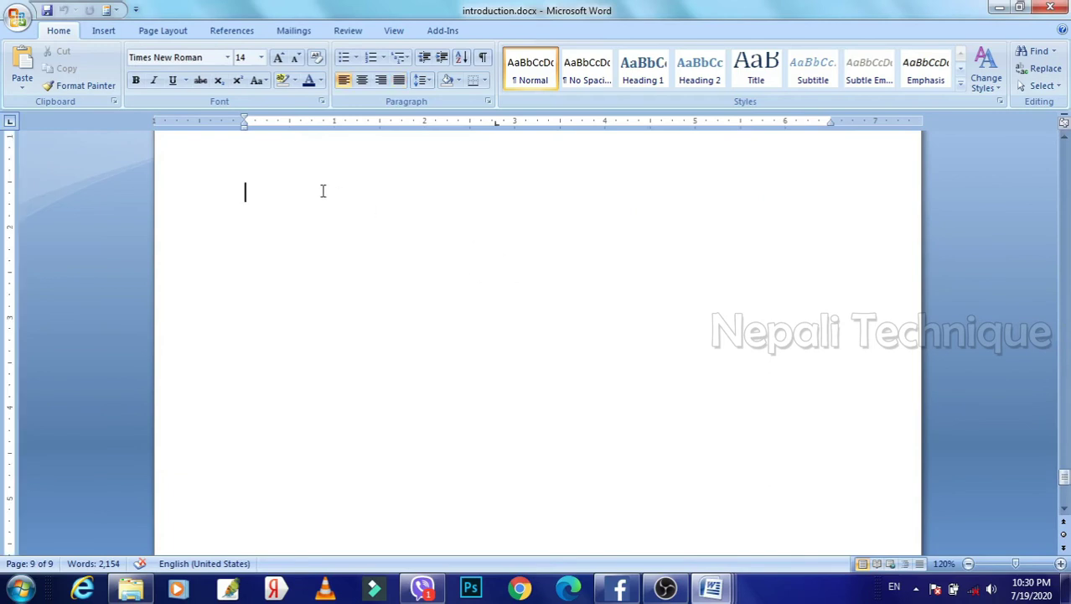
# - Insert a table of figures for the New Image Document label, then undo the empty result
pyautogui.click(235, 32)
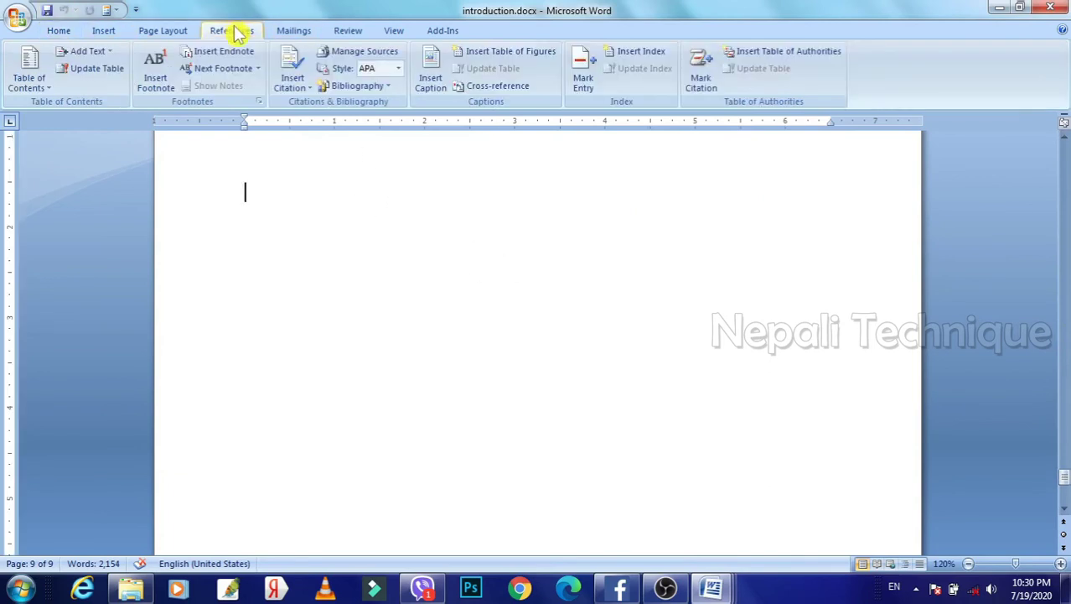
pyautogui.click(537, 58)
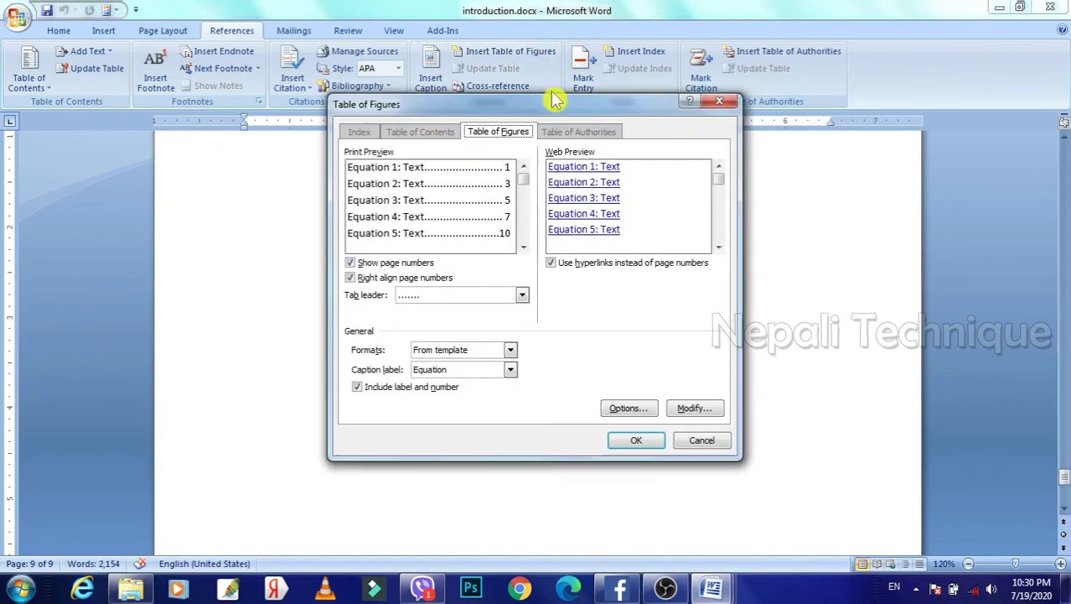
pyautogui.click(509, 371)
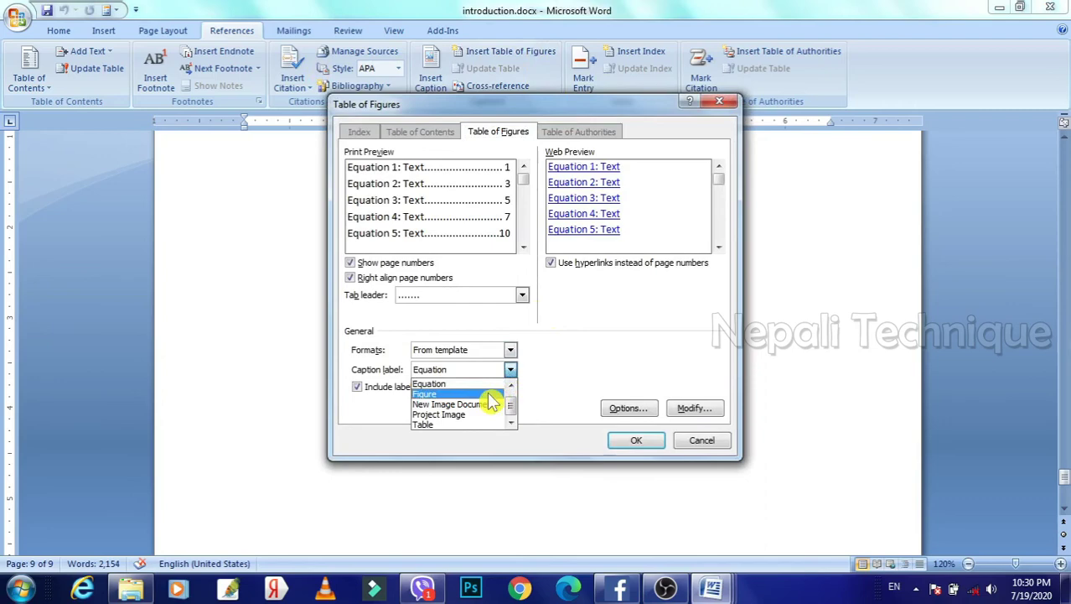
pyautogui.click(484, 405)
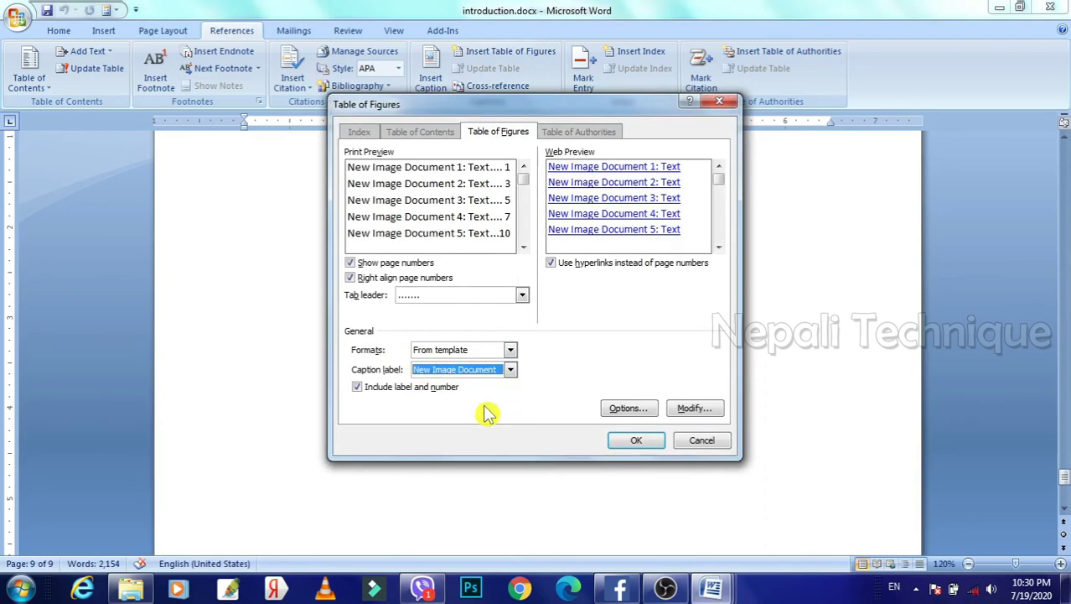
pyautogui.click(635, 442)
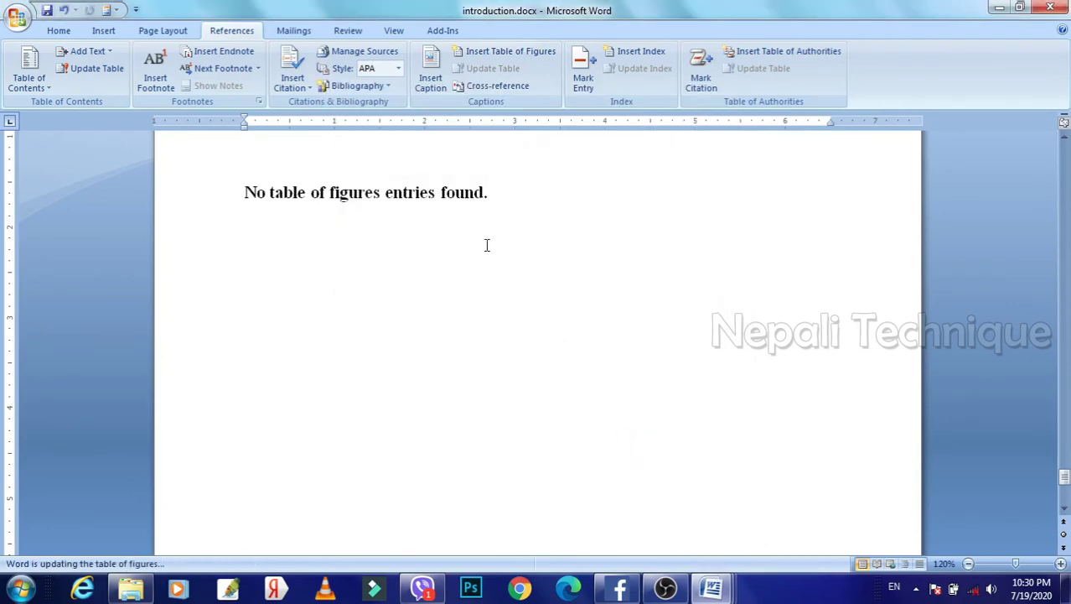
pyautogui.click(409, 186)
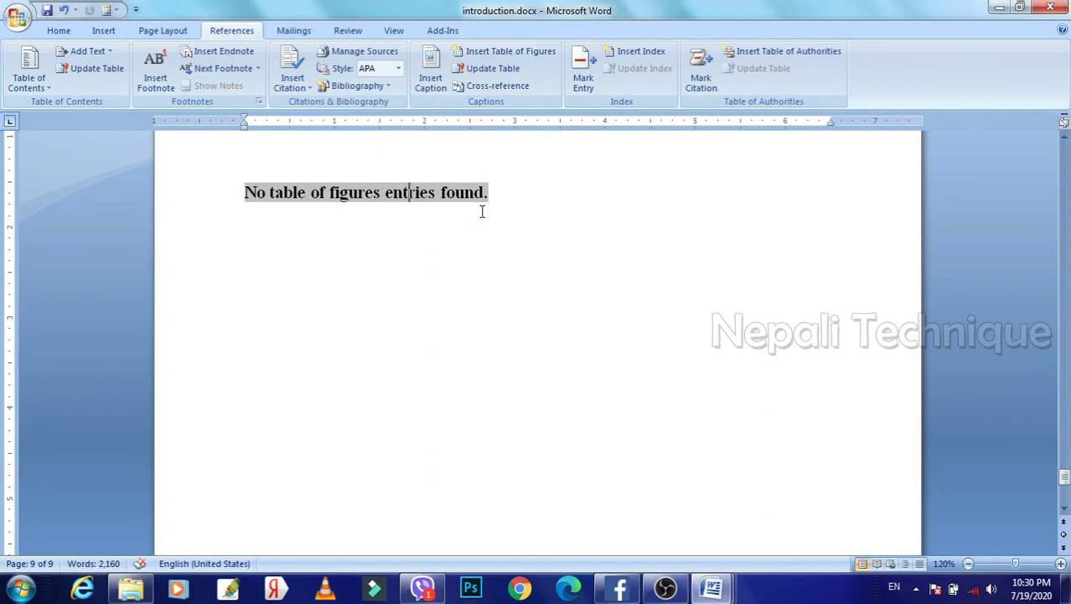
pyautogui.hotkey('ctrl', 'z')
# - Insert a table of figures listing Project Image 1–3 on pages 1, 2 and 4
pyautogui.click(357, 87)
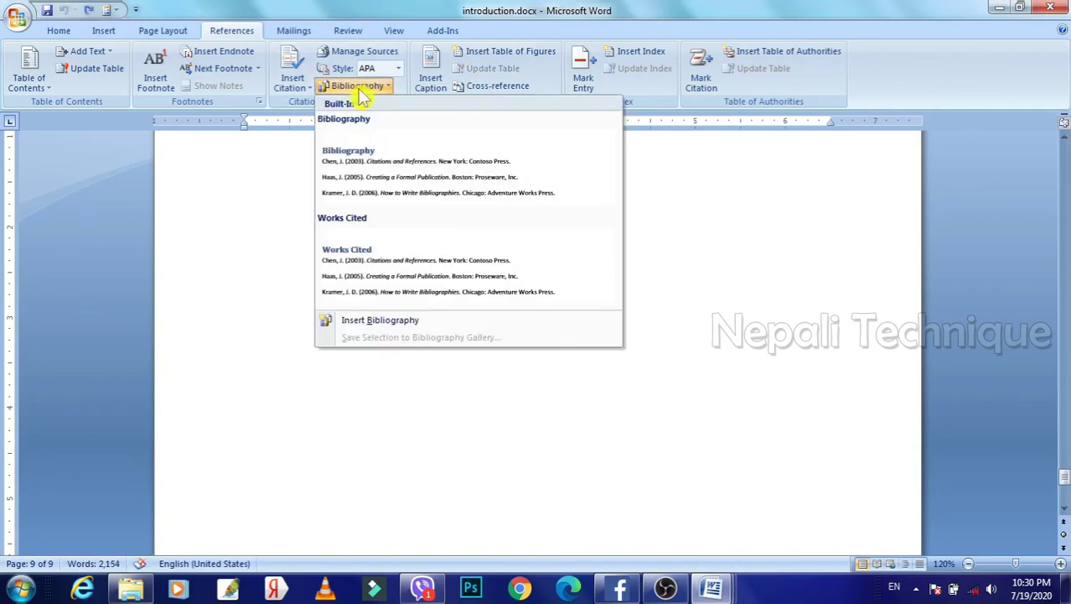
pyautogui.click(541, 63)
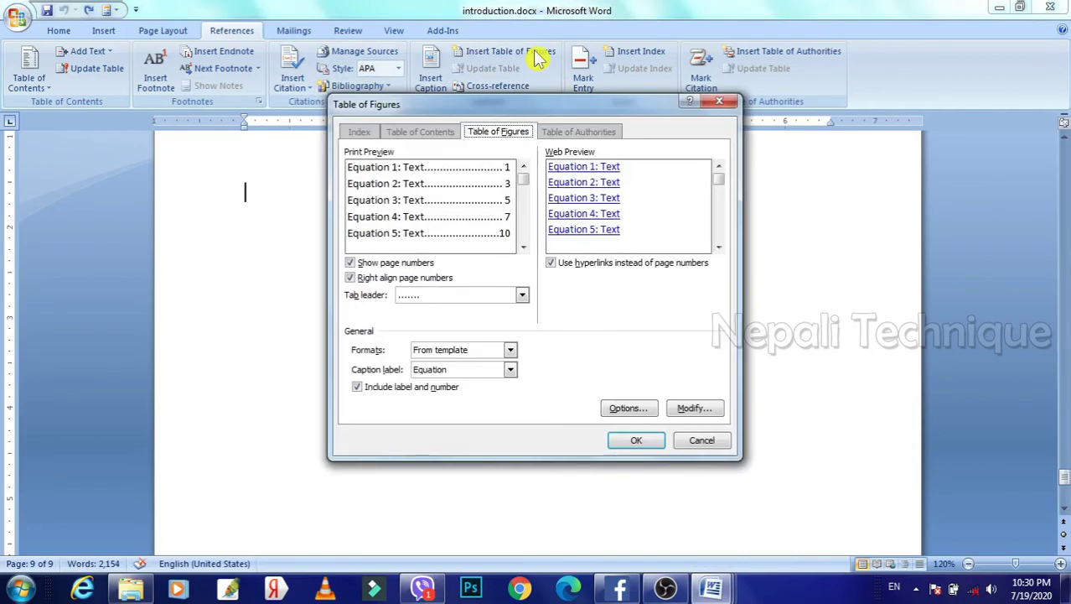
pyautogui.click(509, 370)
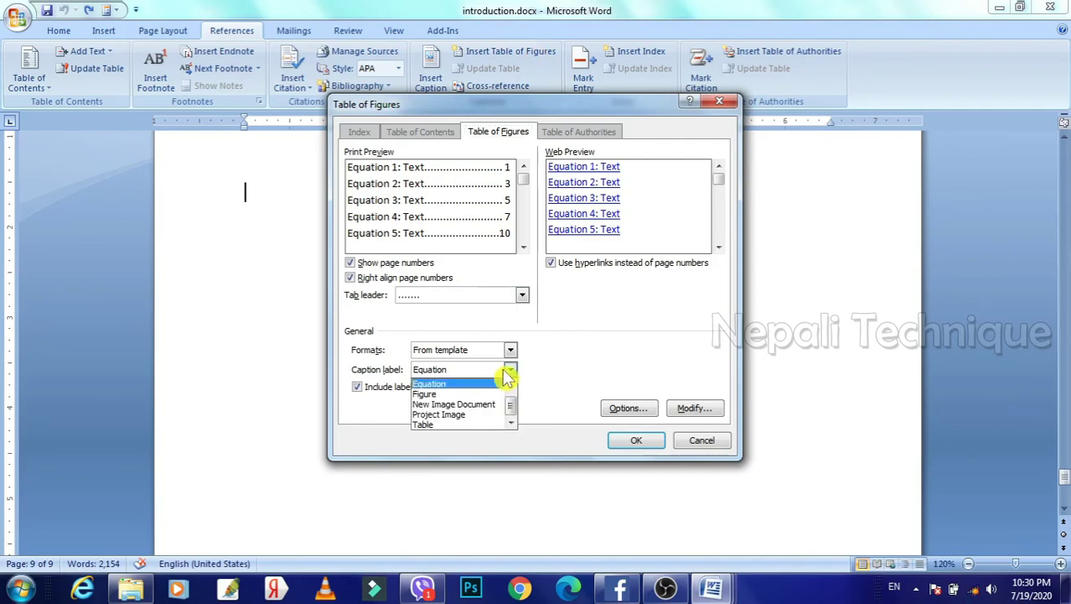
pyautogui.click(453, 414)
pyautogui.click(624, 440)
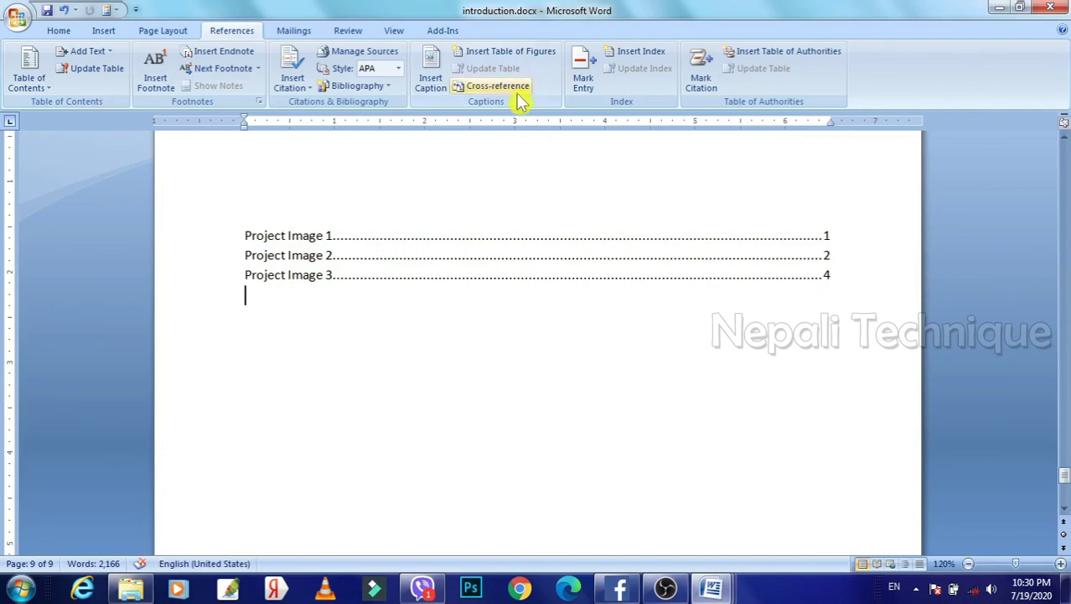
# - Insert a table of figures with the Table label, listing Table 1 (page 5) and Table 2 (page 7)
pyautogui.click(436, 97)
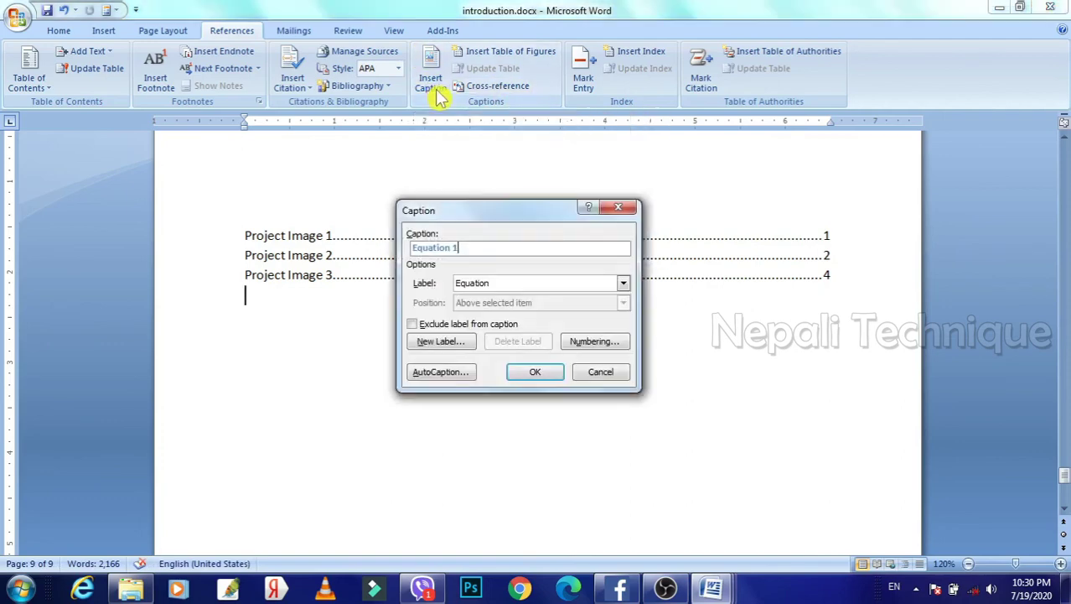
pyautogui.click(610, 213)
pyautogui.click(510, 51)
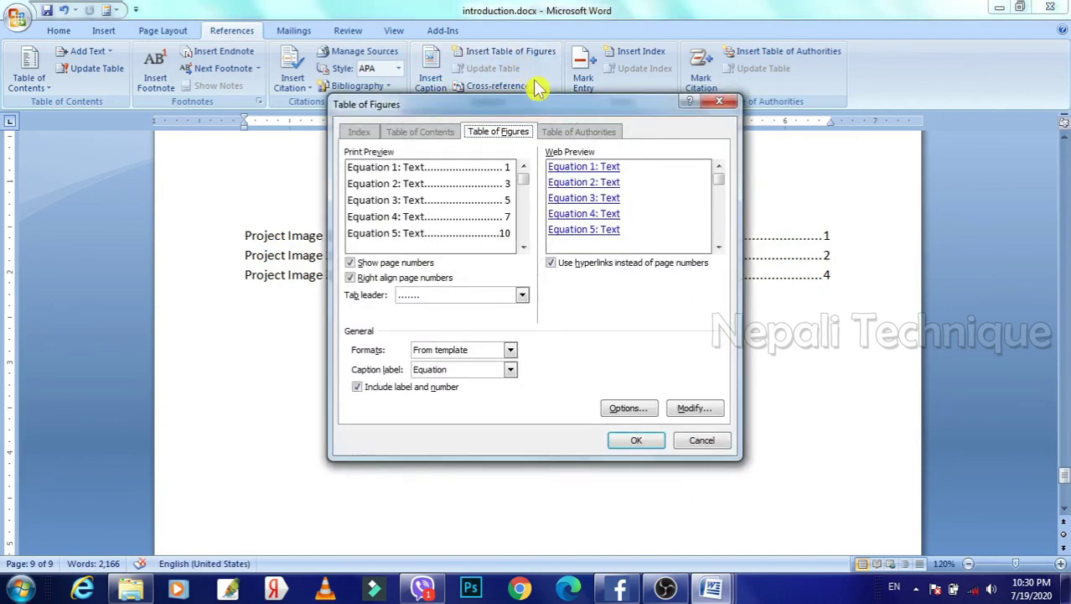
pyautogui.click(510, 370)
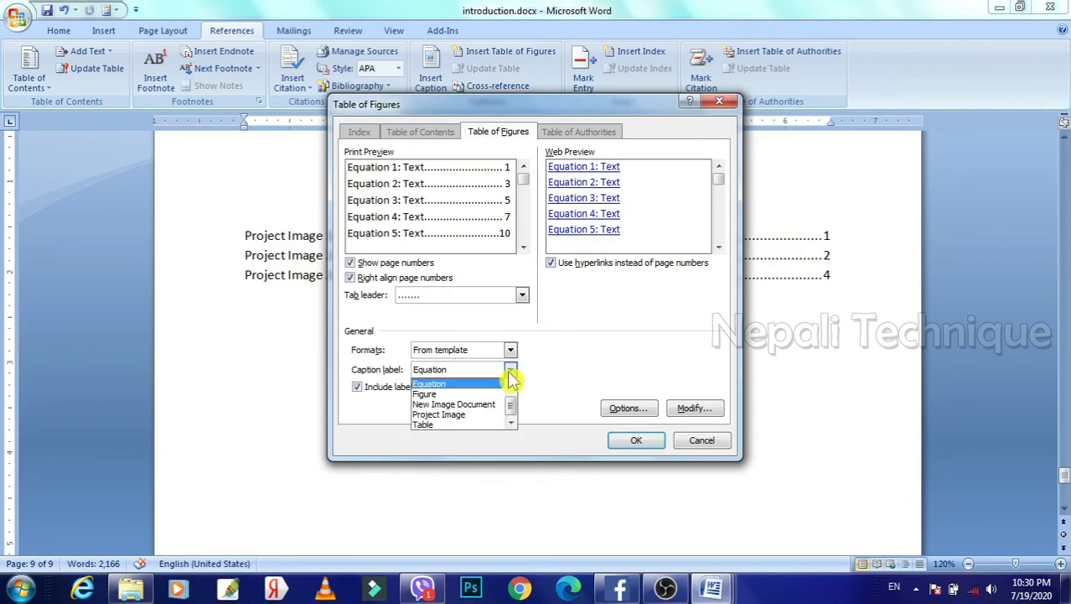
pyautogui.click(479, 425)
pyautogui.click(634, 442)
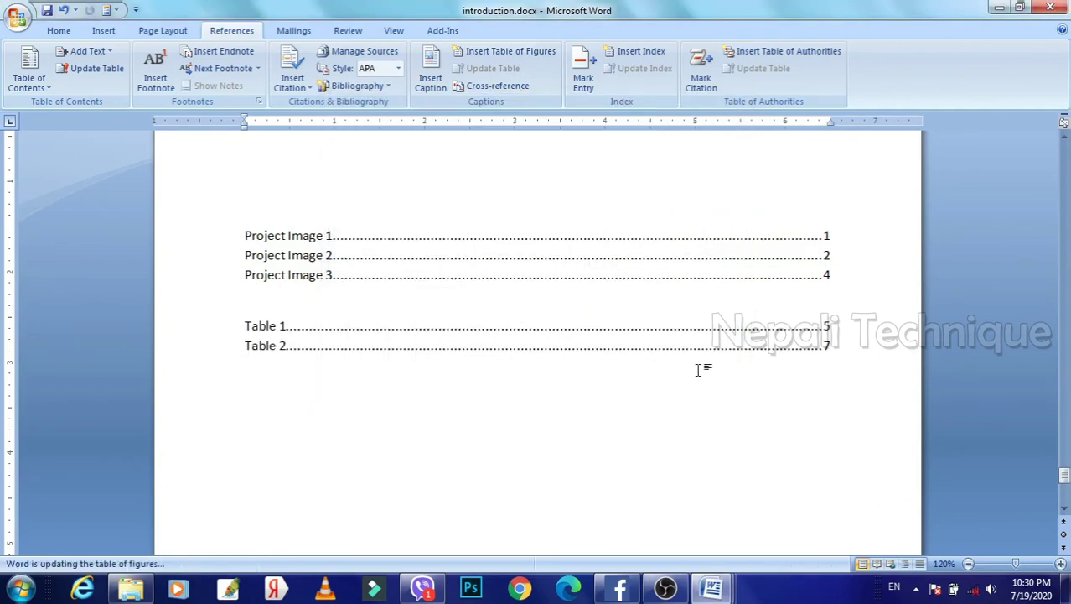